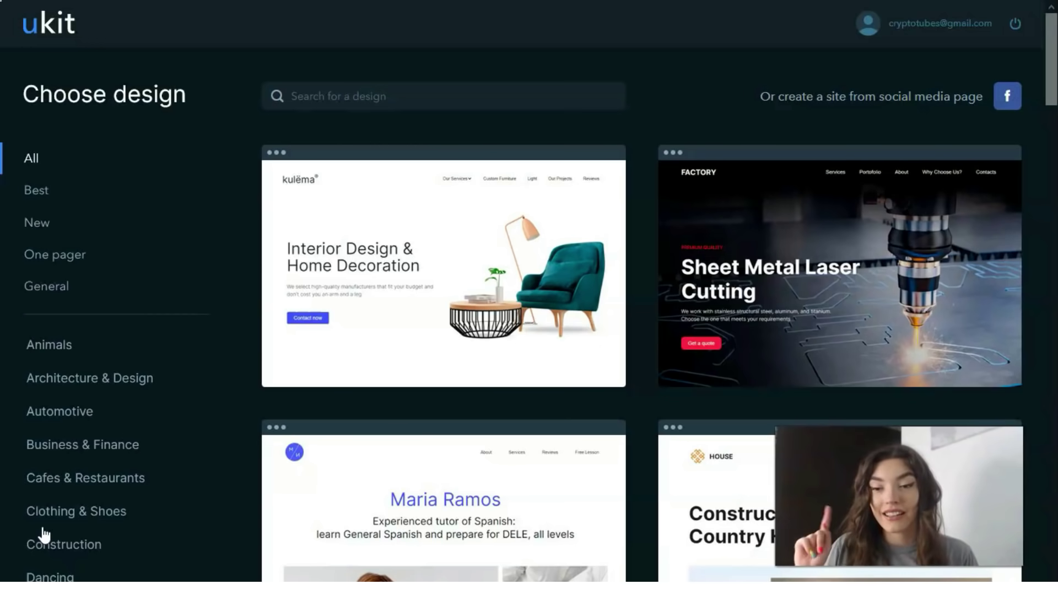
# - Browse the full gallery of website designs across all categories
pyautogui.click(25, 562)
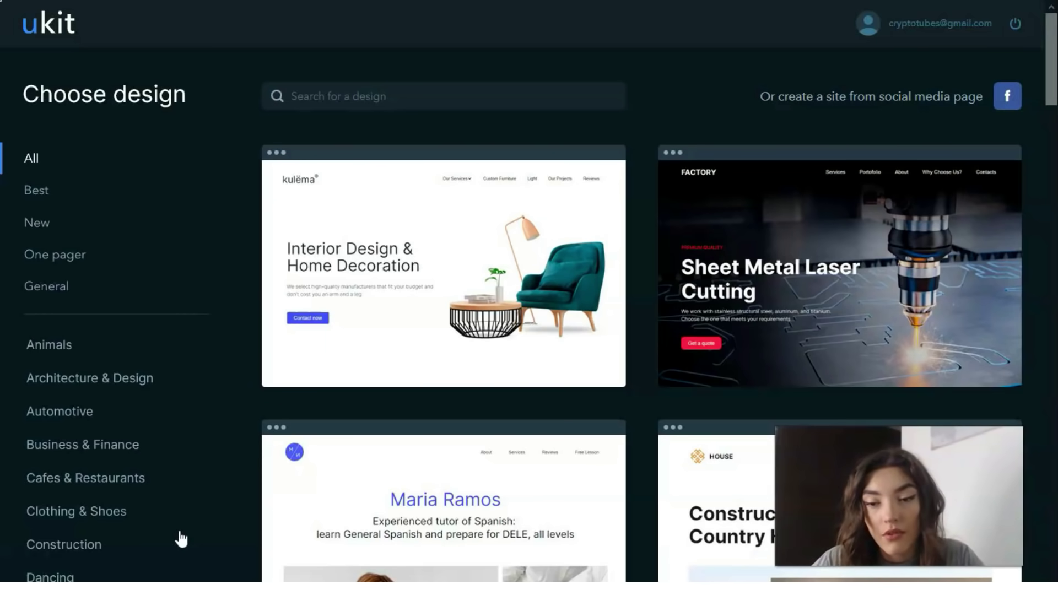
pyautogui.moveTo(588, 220)
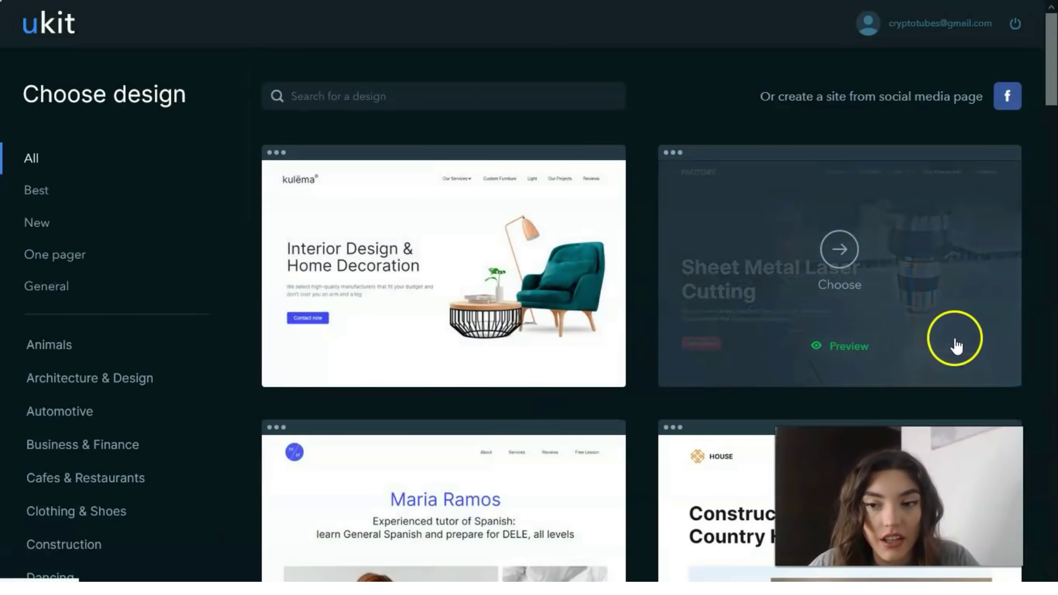
pyautogui.scroll(-15, 537, 303)
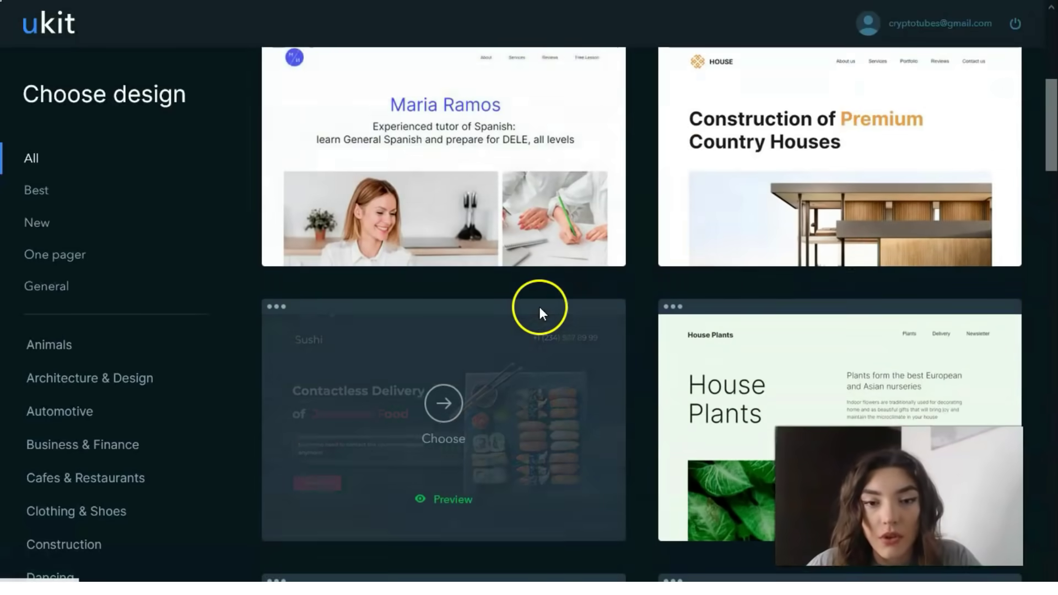
pyautogui.scroll(-13, 538, 302)
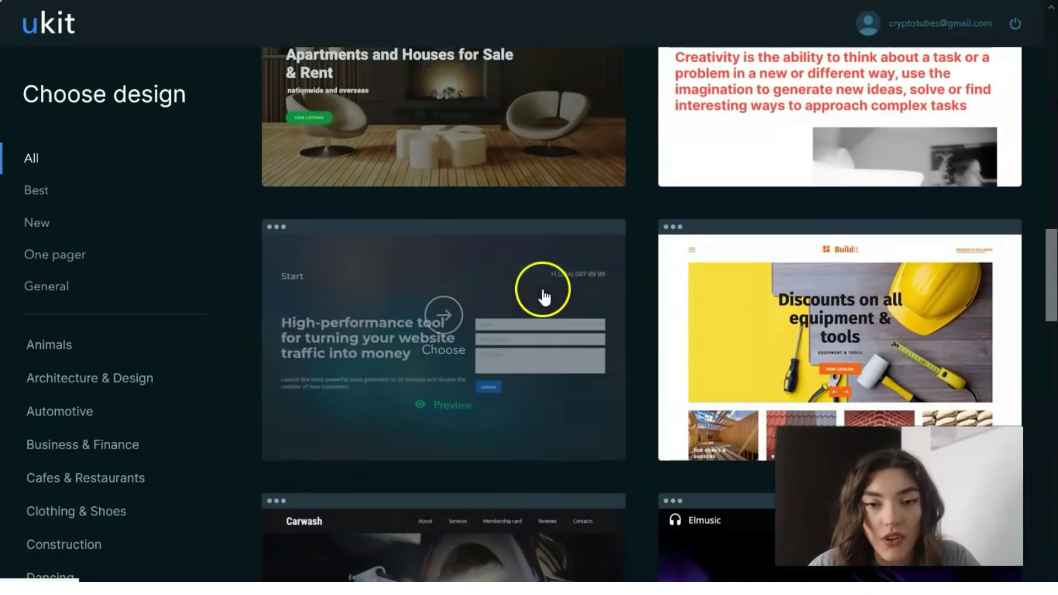
pyautogui.scroll(-12, 549, 323)
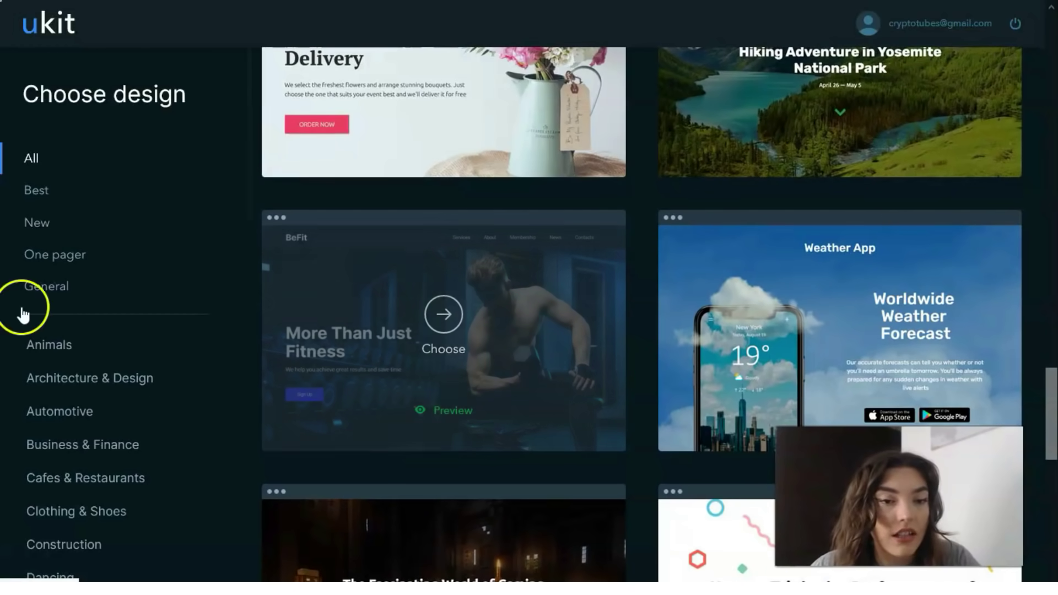
# - Show the designs in the Fashion Model category and look over its templates
pyautogui.scroll(-4, 109, 210)
pyautogui.scroll(-9, 116, 251)
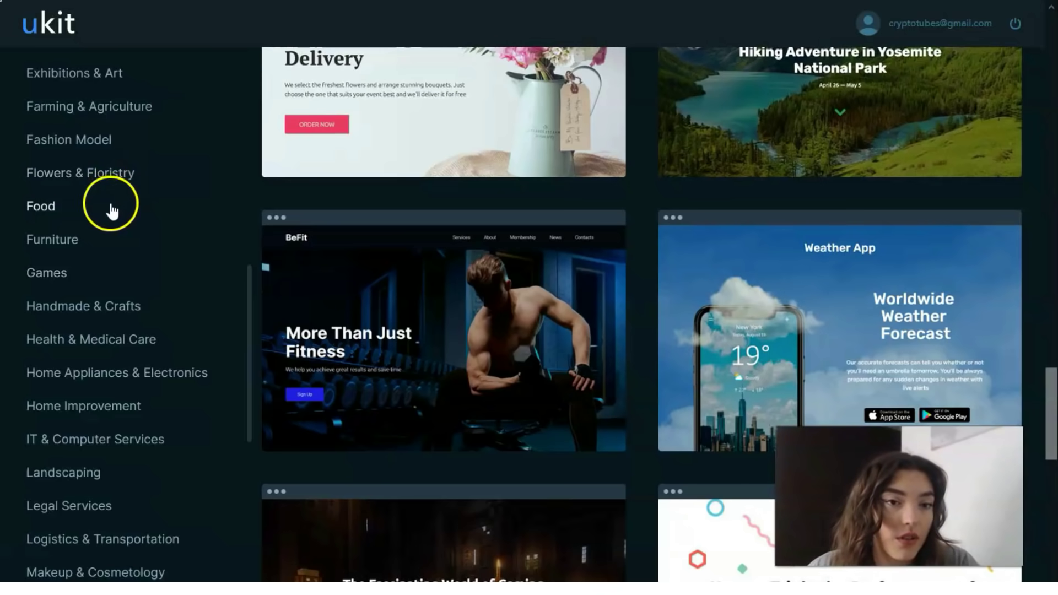
pyautogui.click(98, 138)
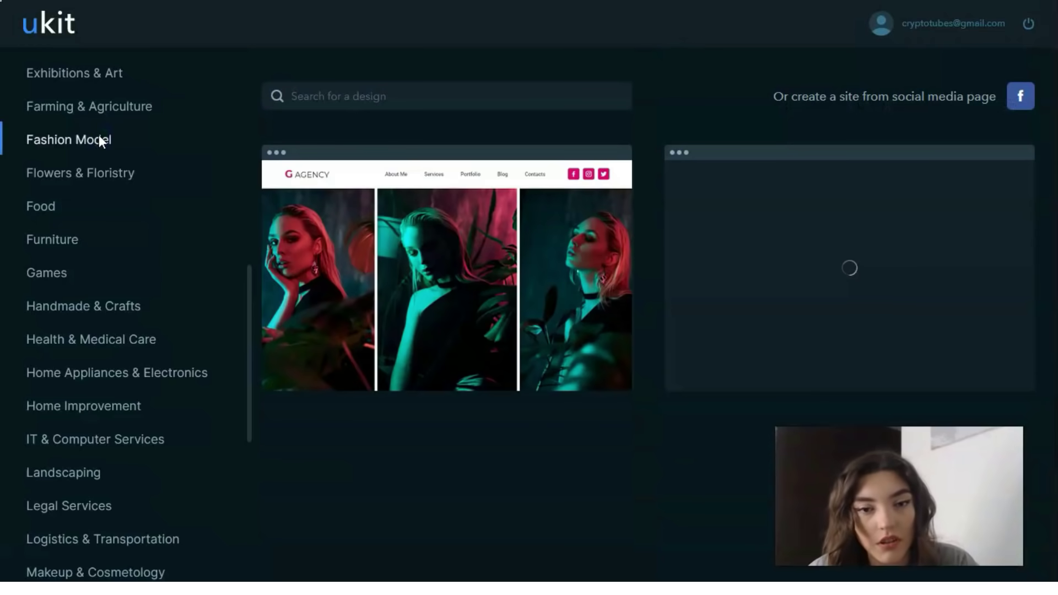
pyautogui.moveTo(949, 302)
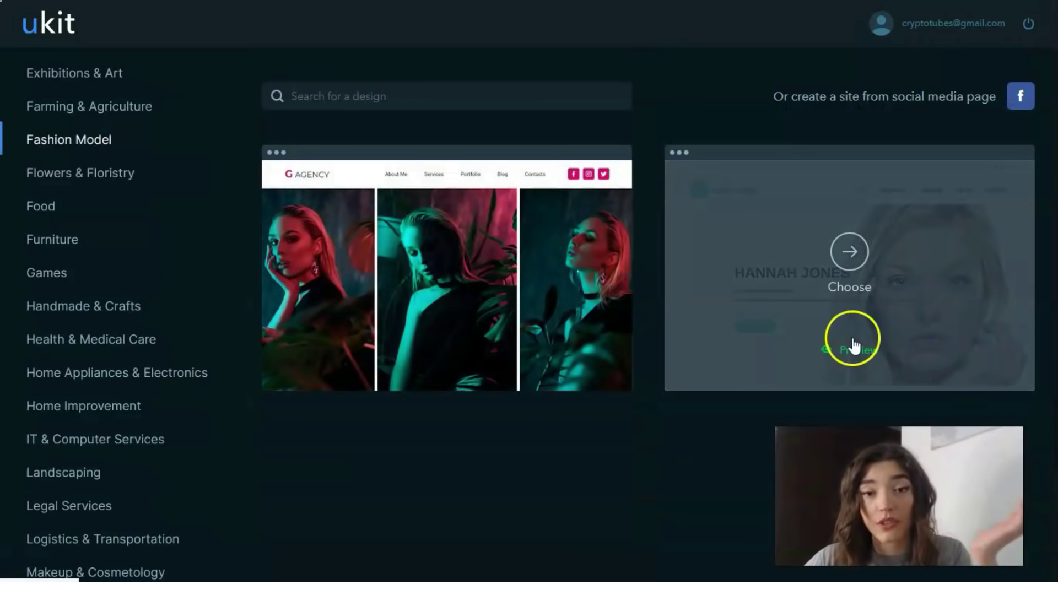
pyautogui.moveTo(437, 283)
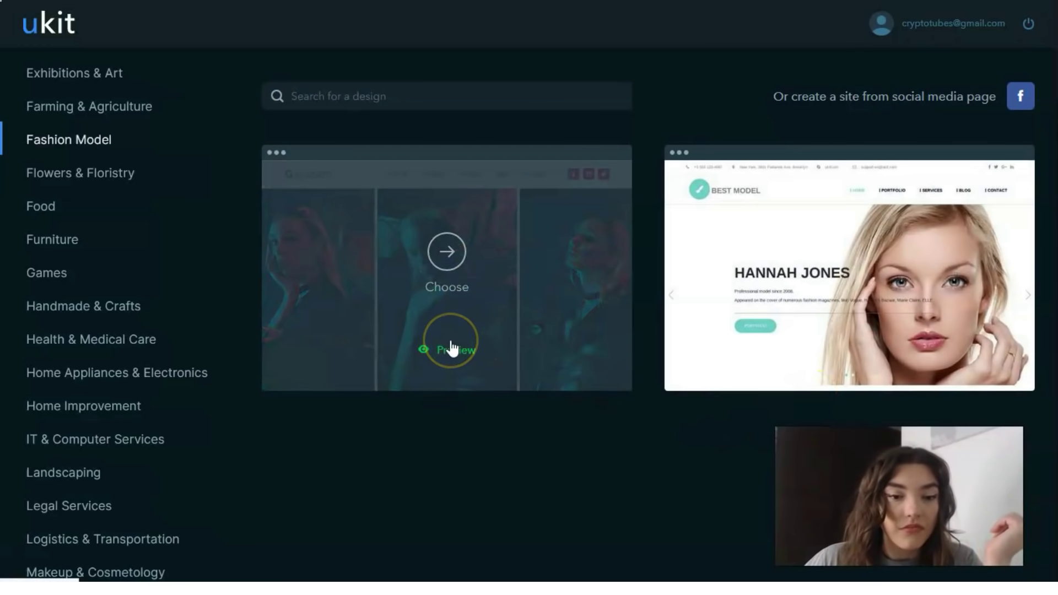
# - Show the designs in the Legal Services category and browse through its templates
pyautogui.scroll(-2, 55, 385)
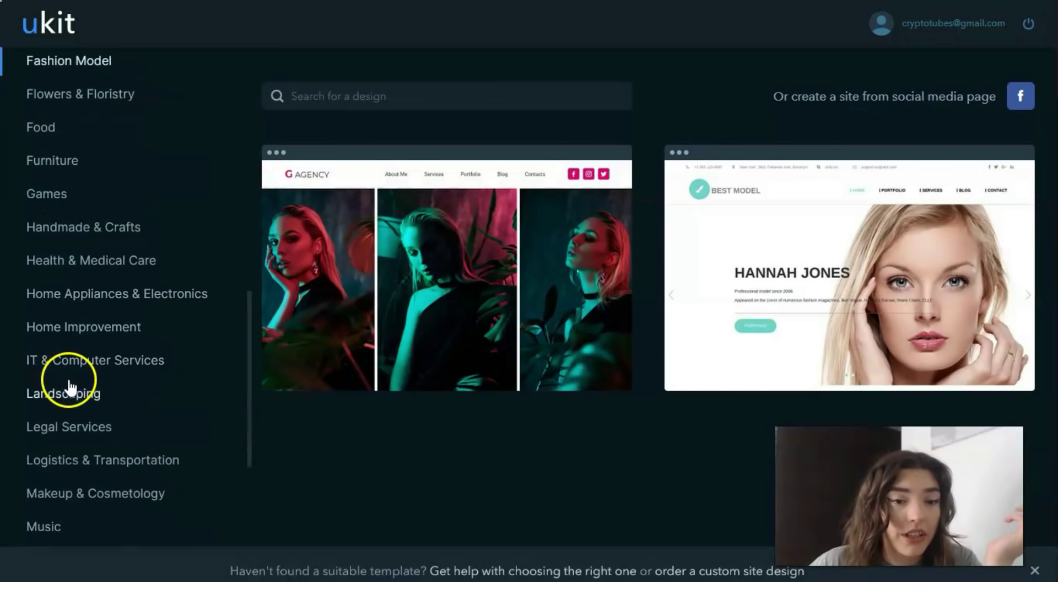
pyautogui.click(81, 424)
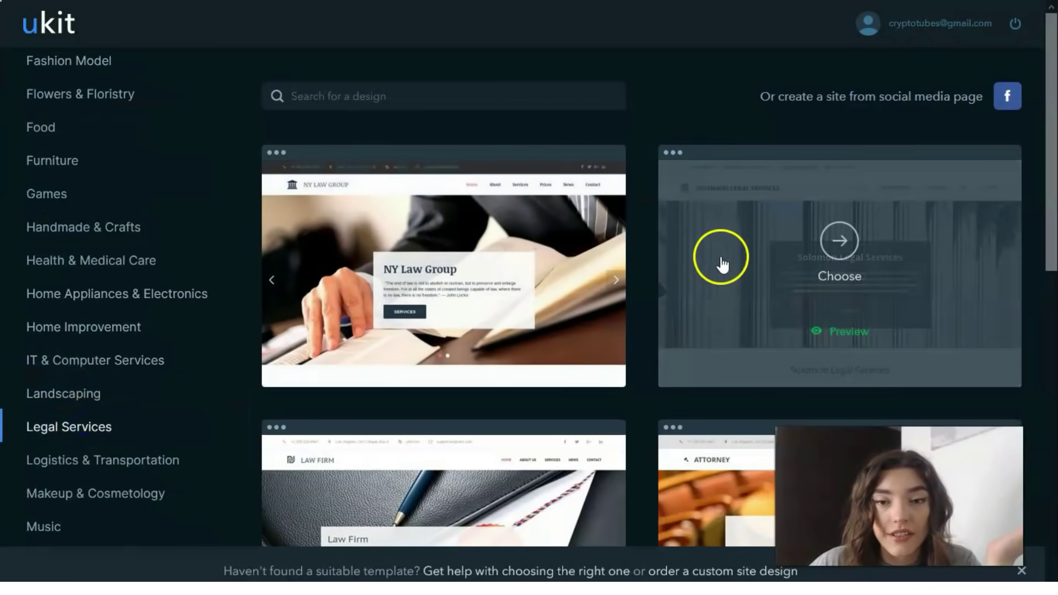
pyautogui.scroll(-3, 738, 247)
pyautogui.scroll(-9, 744, 242)
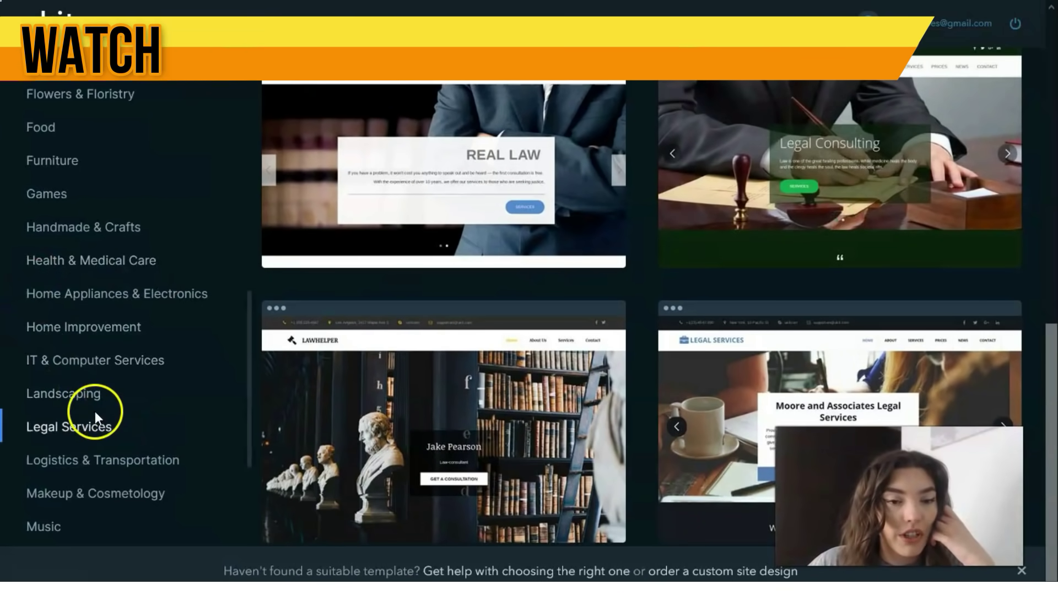
# - Show the designs in the Education & Training category and browse through its templates
pyautogui.scroll(3, 98, 368)
pyautogui.scroll(3, 98, 368)
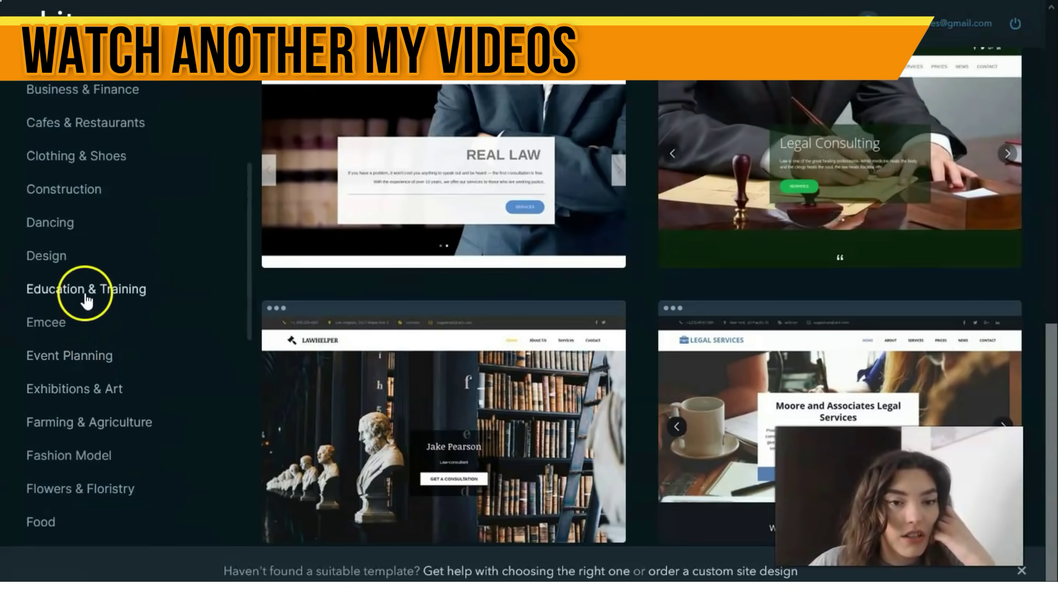
pyautogui.click(88, 290)
pyautogui.scroll(3, 636, 243)
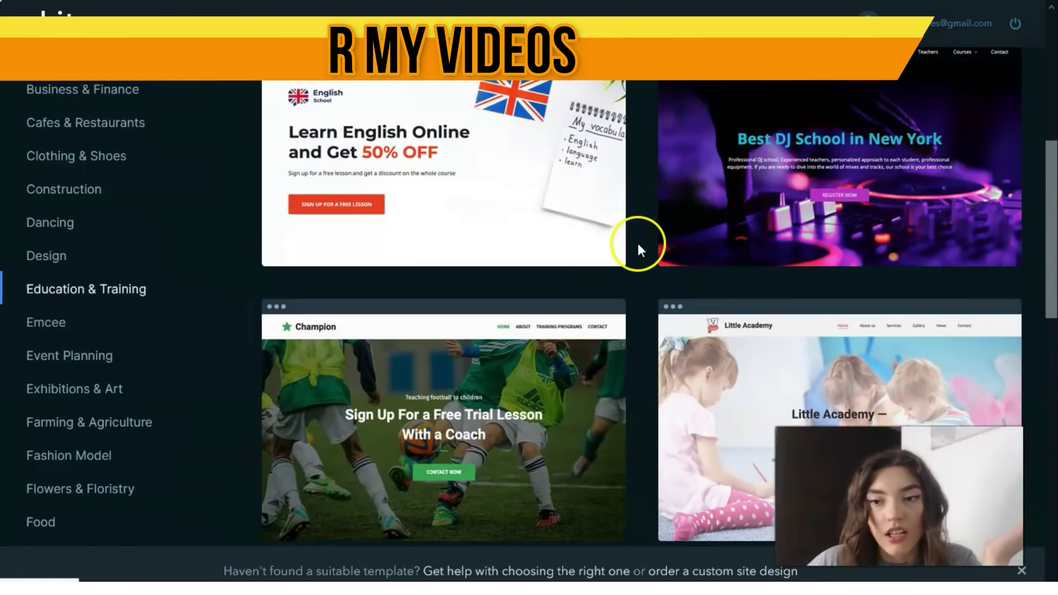
pyautogui.scroll(-3, 632, 239)
pyautogui.scroll(-10, 632, 243)
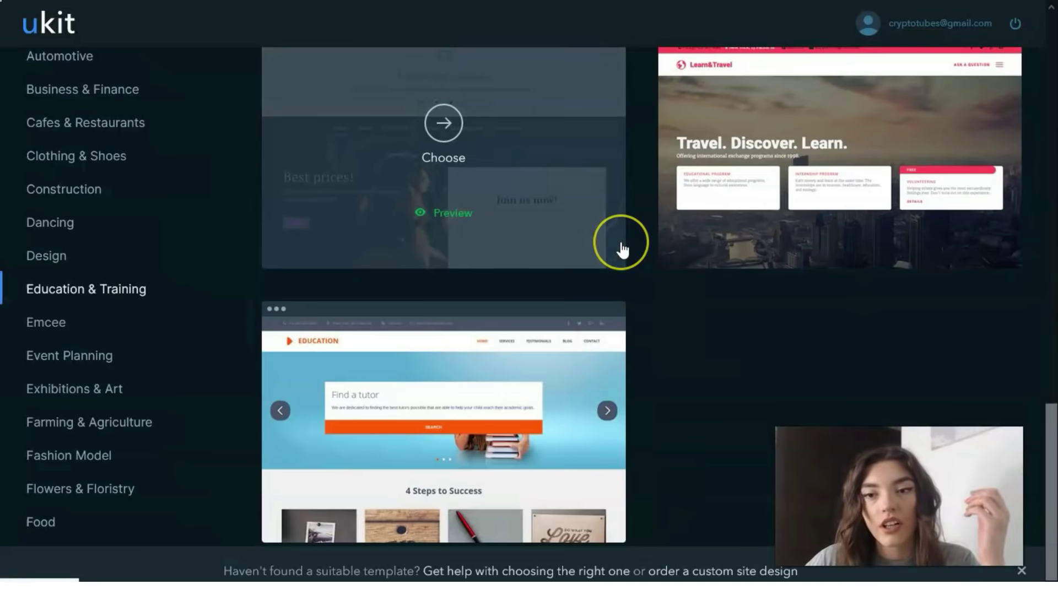
pyautogui.scroll(8, 489, 293)
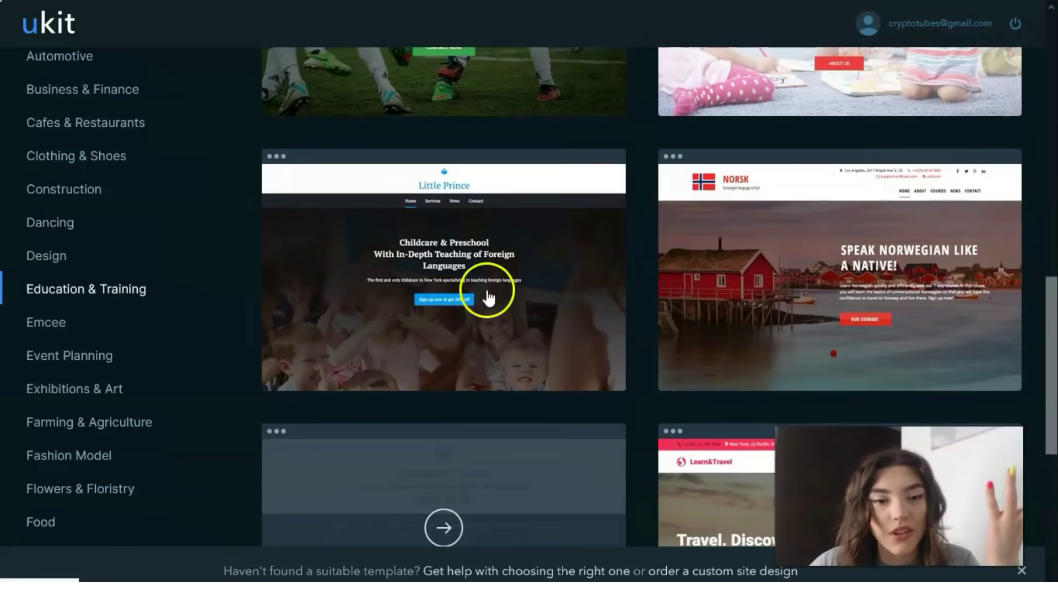
# - Show the designs in the Clothing & Shoes category and browse through its templates
pyautogui.scroll(3, 120, 289)
pyautogui.scroll(2, 116, 283)
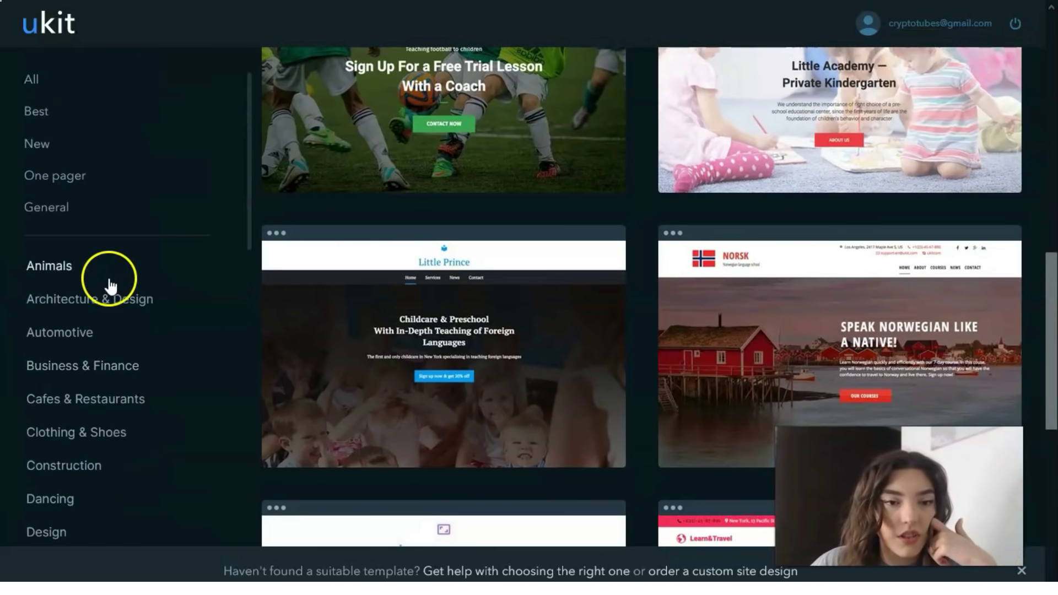
pyautogui.click(121, 432)
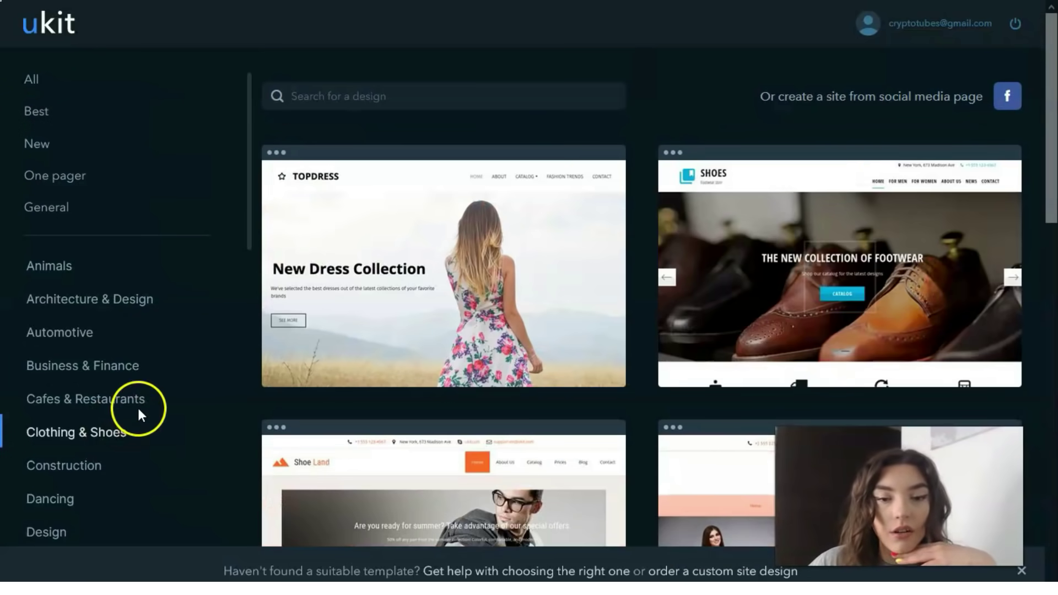
pyautogui.scroll(-5, 685, 273)
pyautogui.scroll(1, 678, 264)
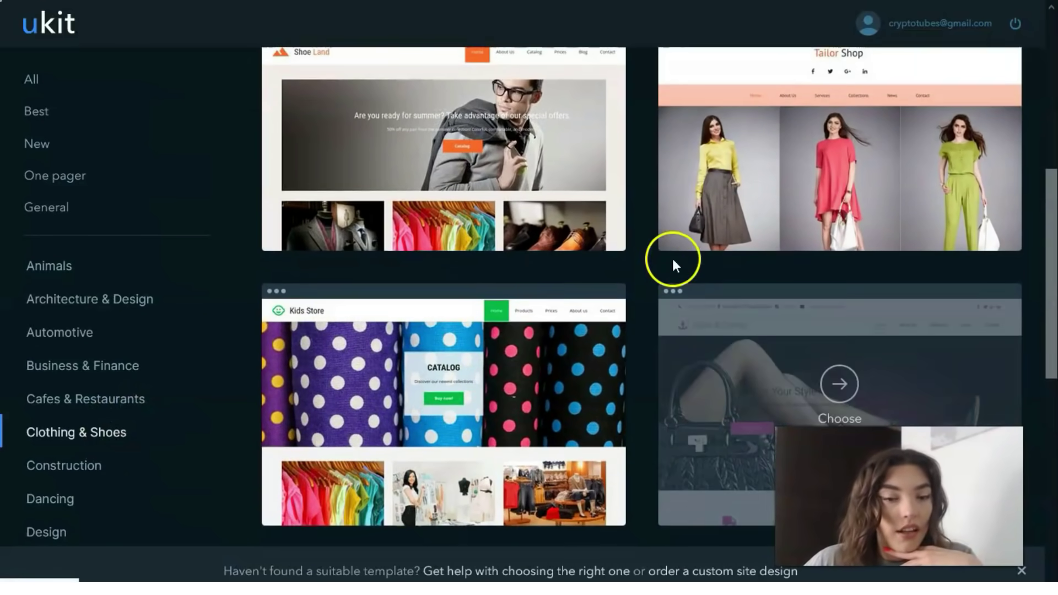
# - Filter the designs to Cafes & Restaurants and open a preview of the Croissant bakery template
pyautogui.click(119, 400)
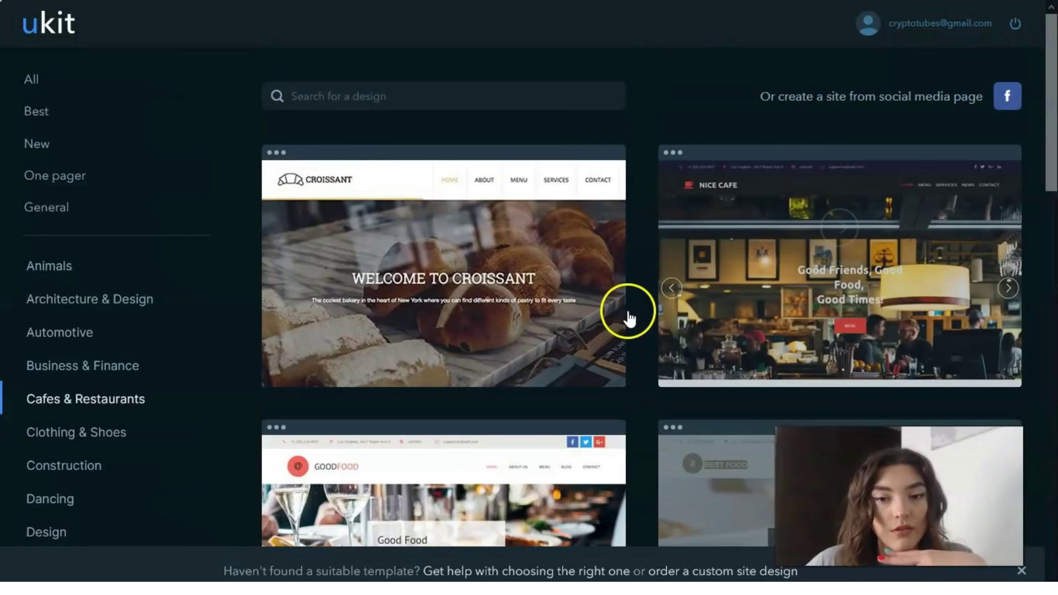
pyautogui.moveTo(424, 319)
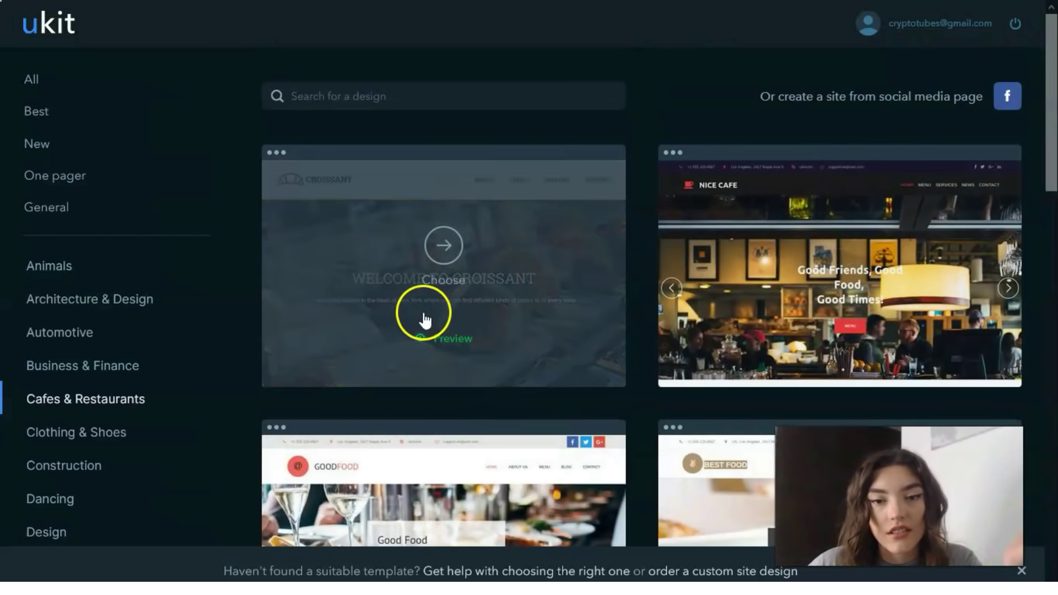
pyautogui.click(453, 348)
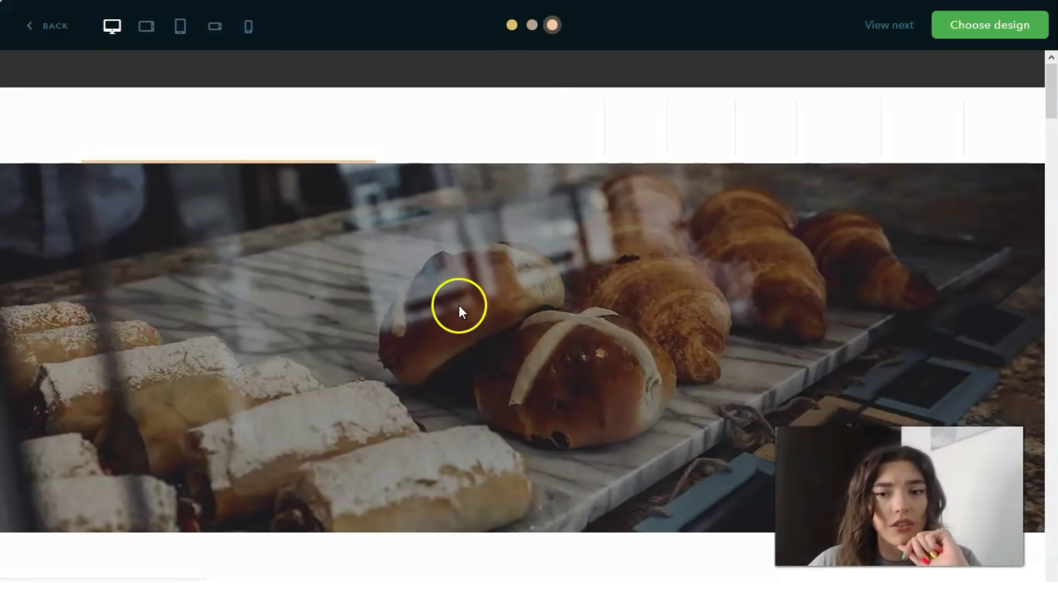
# - Examine the sections of the Croissant template's home page in the desktop preview, ending back at its header
pyautogui.scroll(-5, 462, 297)
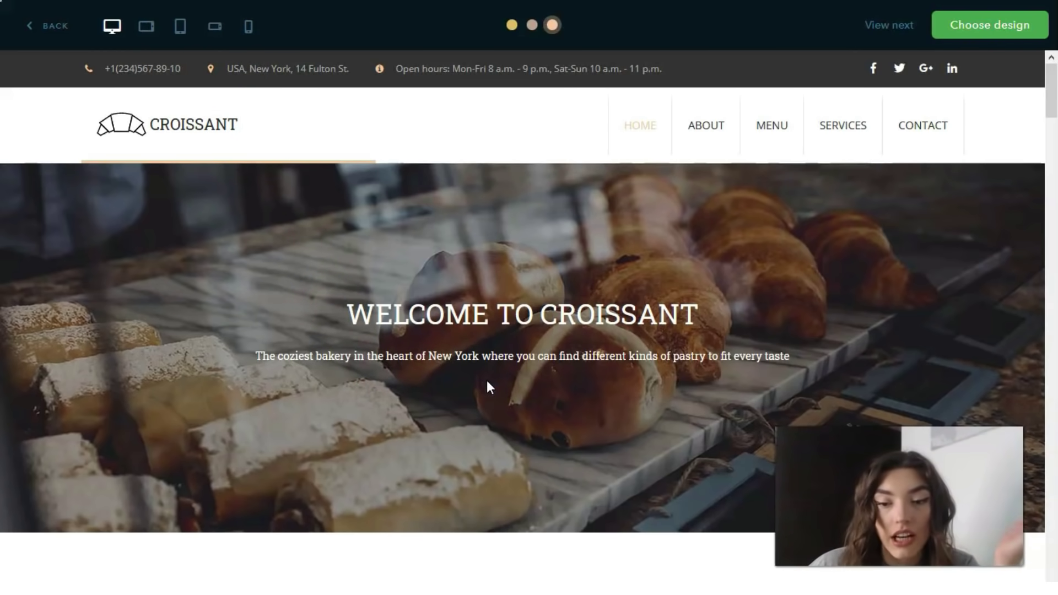
pyautogui.scroll(-2, 487, 381)
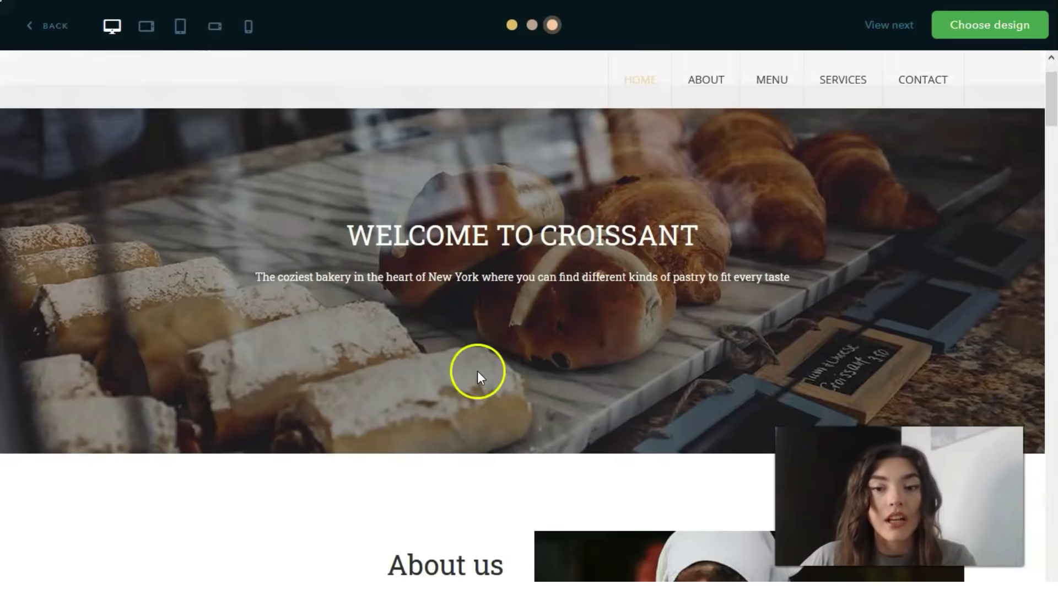
pyautogui.scroll(2, 477, 372)
pyautogui.scroll(-10, 453, 355)
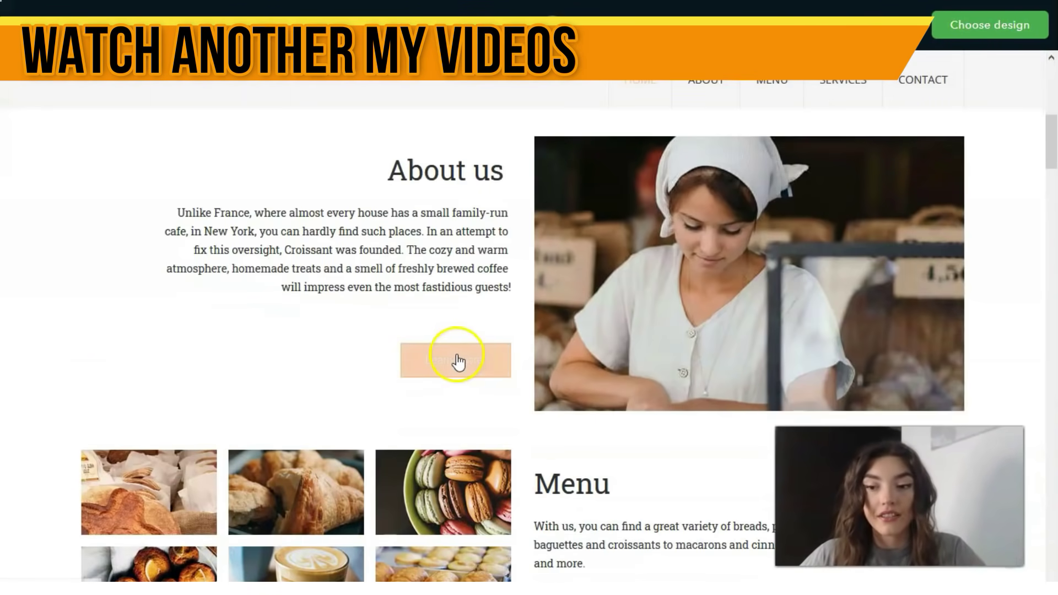
pyautogui.scroll(-10, 456, 359)
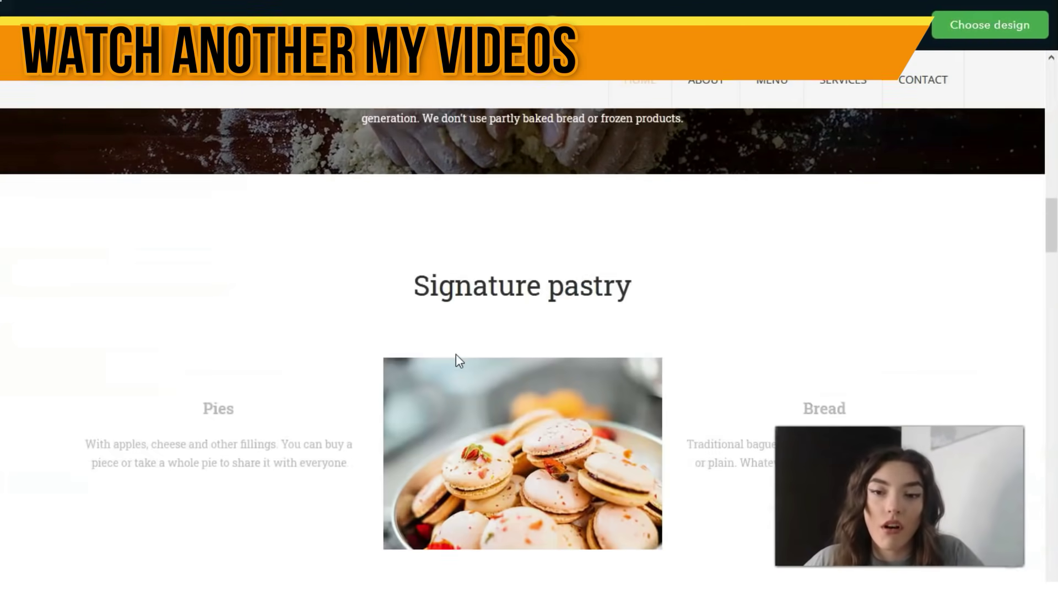
pyautogui.scroll(-10, 455, 355)
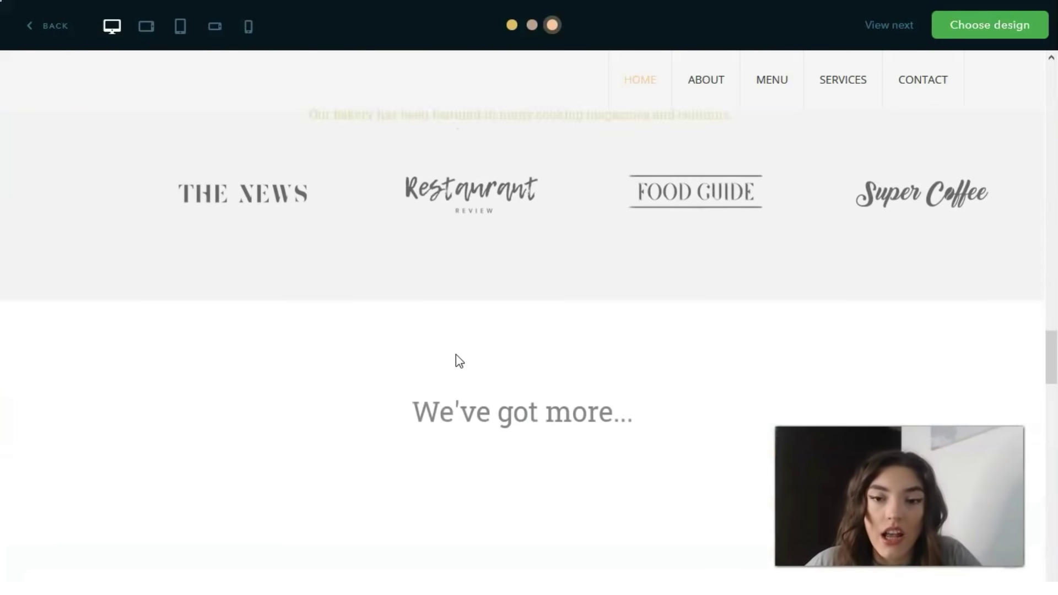
pyautogui.scroll(-6, 458, 352)
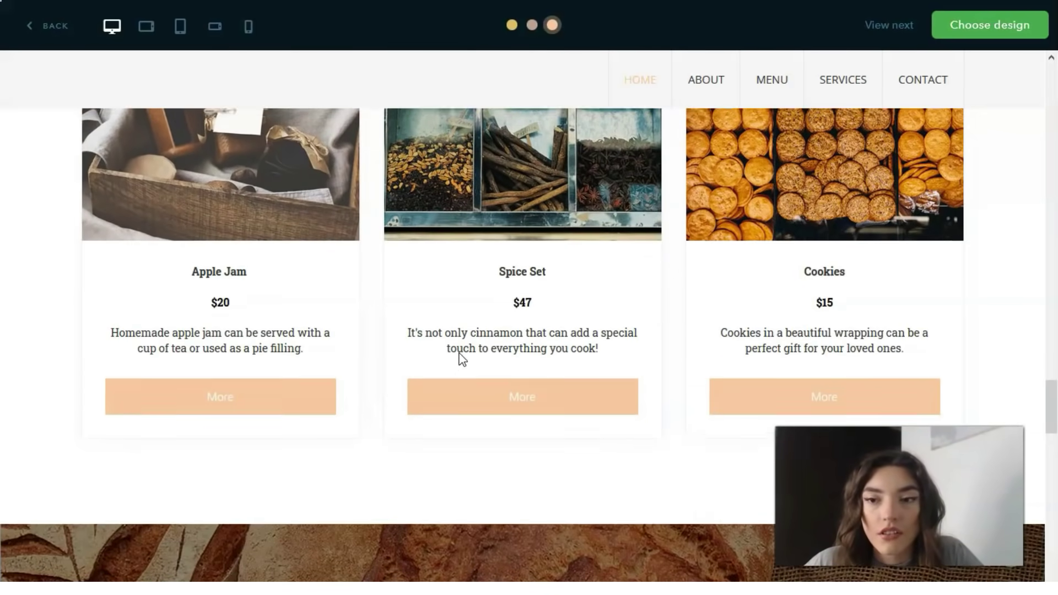
pyautogui.scroll(5, 460, 355)
pyautogui.scroll(-5, 462, 360)
pyautogui.scroll(-10, 461, 359)
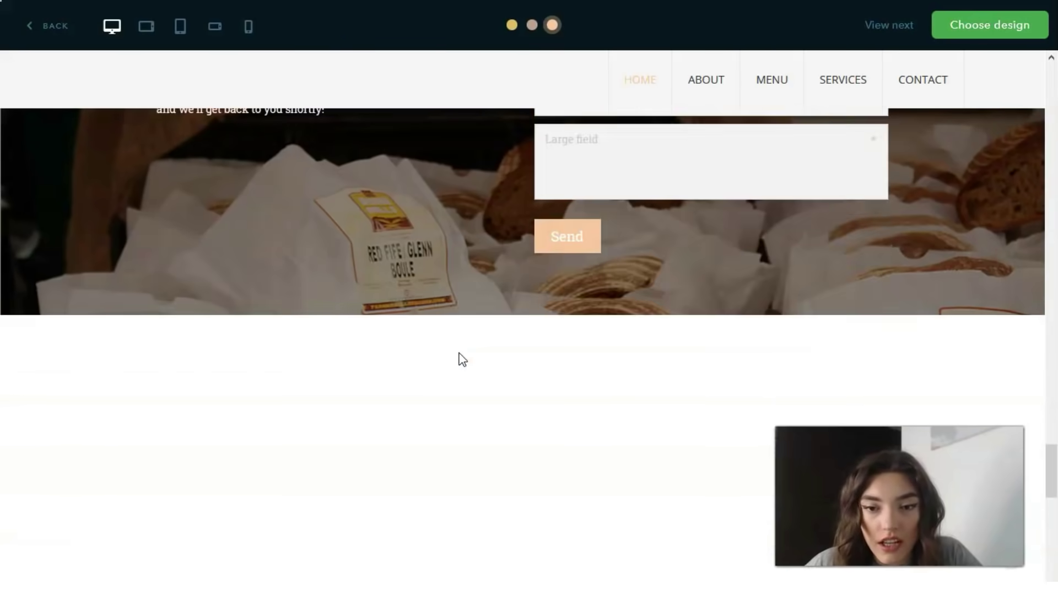
pyautogui.scroll(15, 458, 352)
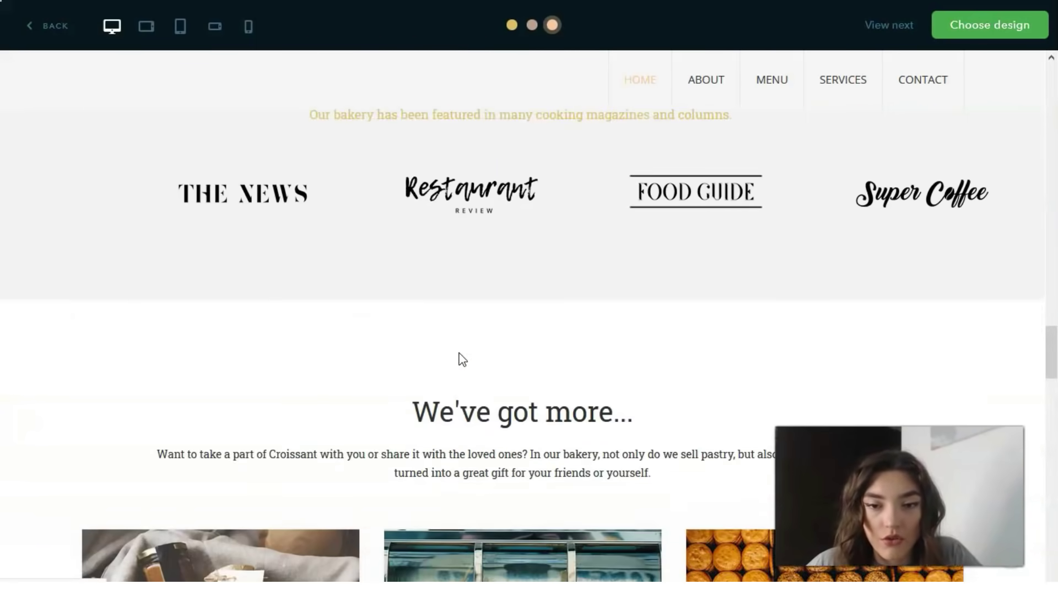
pyautogui.scroll(10, 461, 356)
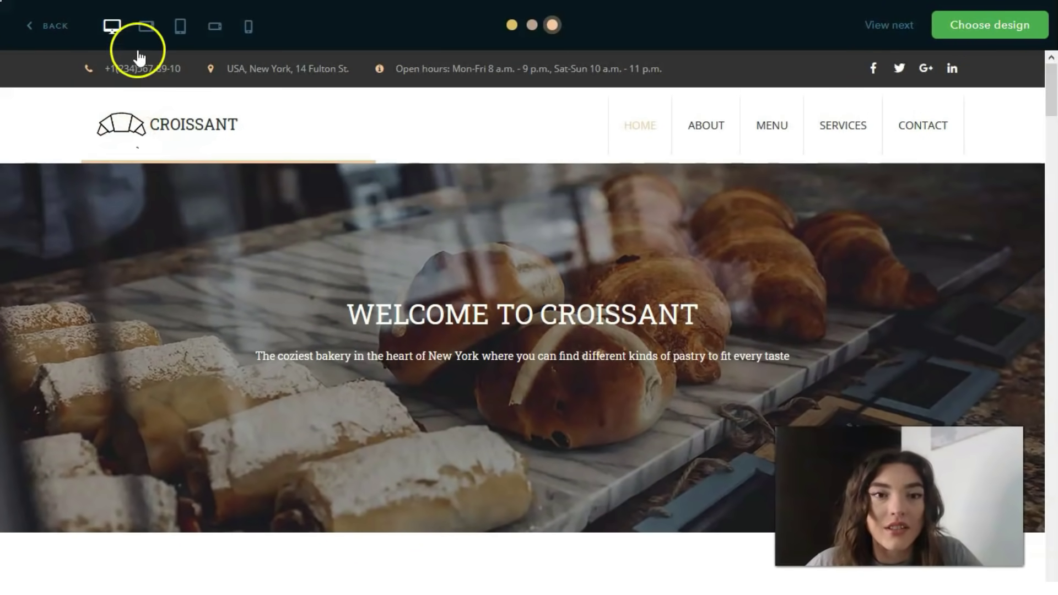
# - Examine the Croissant template's home page in the portrait tablet preview and in the portrait phone preview
pyautogui.click(181, 28)
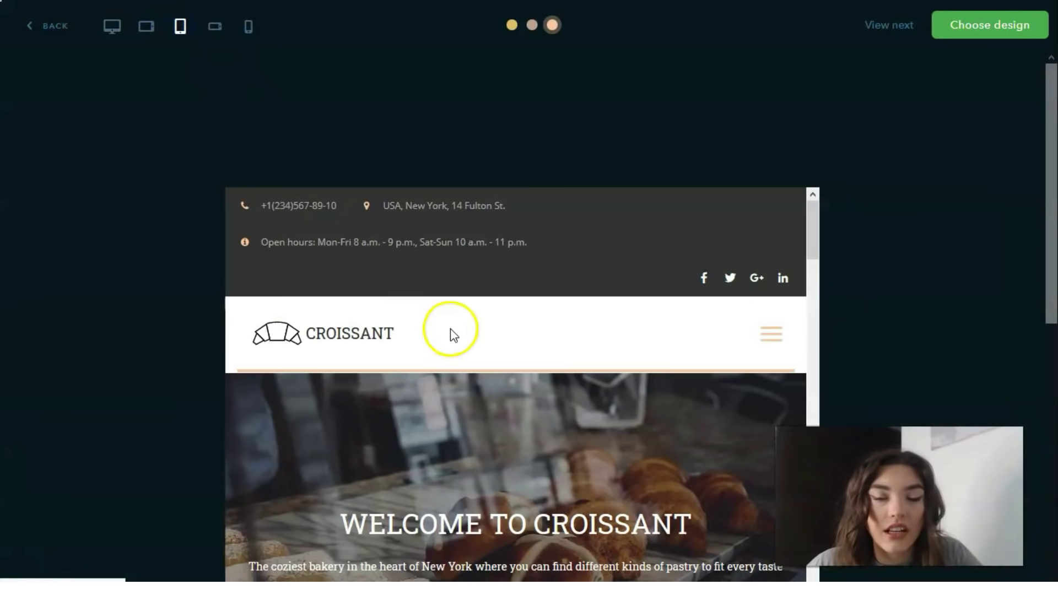
pyautogui.scroll(-8, 449, 325)
pyautogui.scroll(-10, 450, 328)
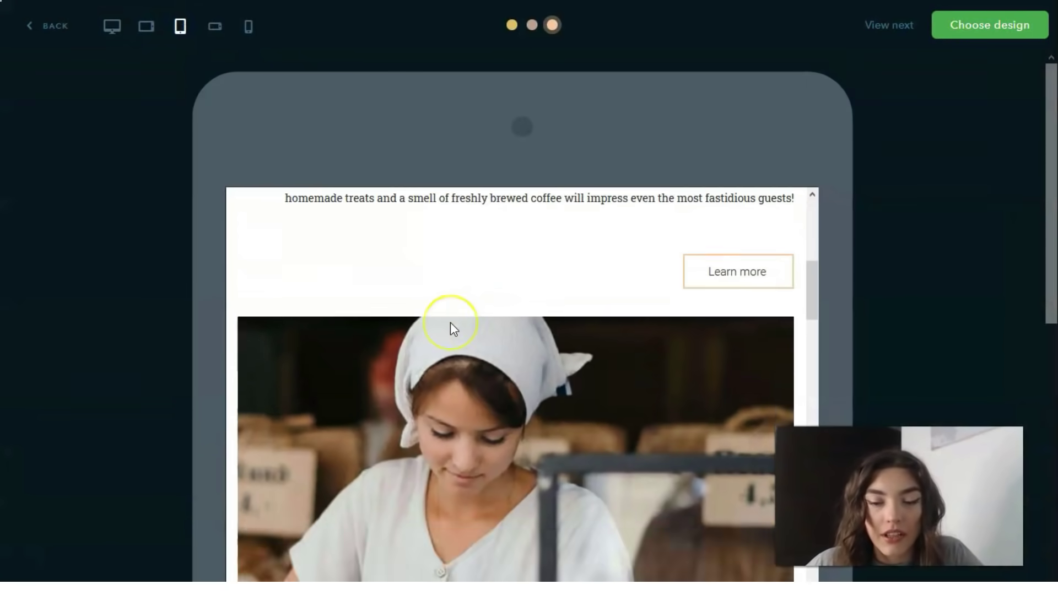
pyautogui.scroll(-10, 450, 328)
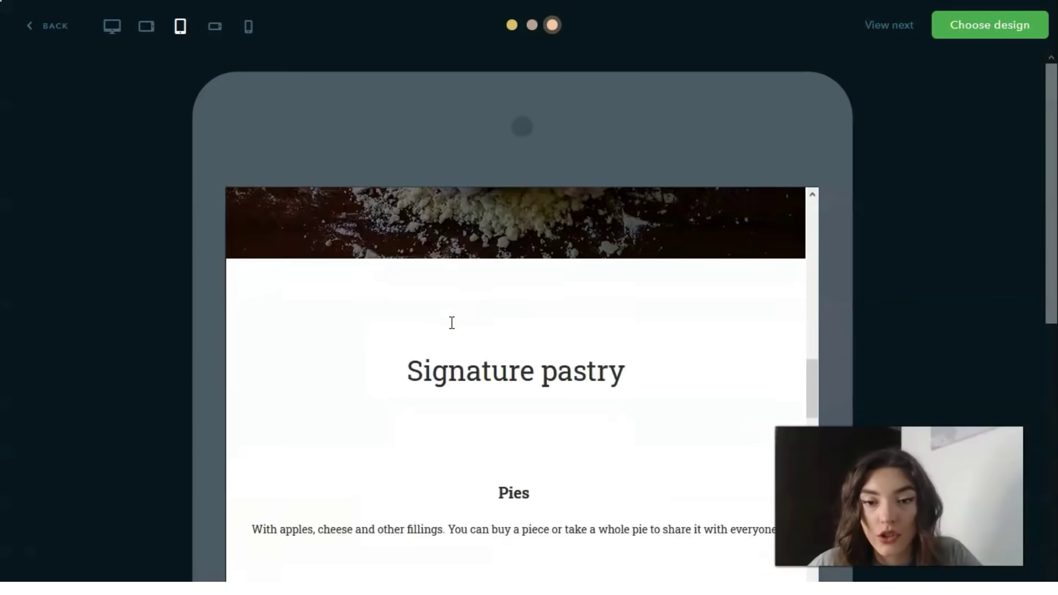
pyautogui.scroll(-10, 450, 327)
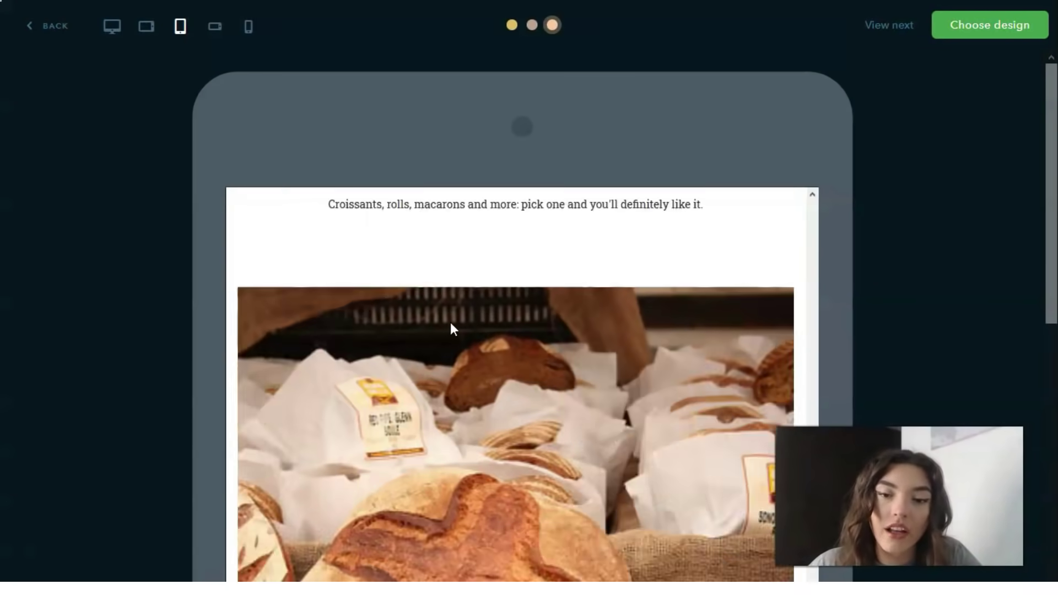
pyautogui.scroll(20, 450, 324)
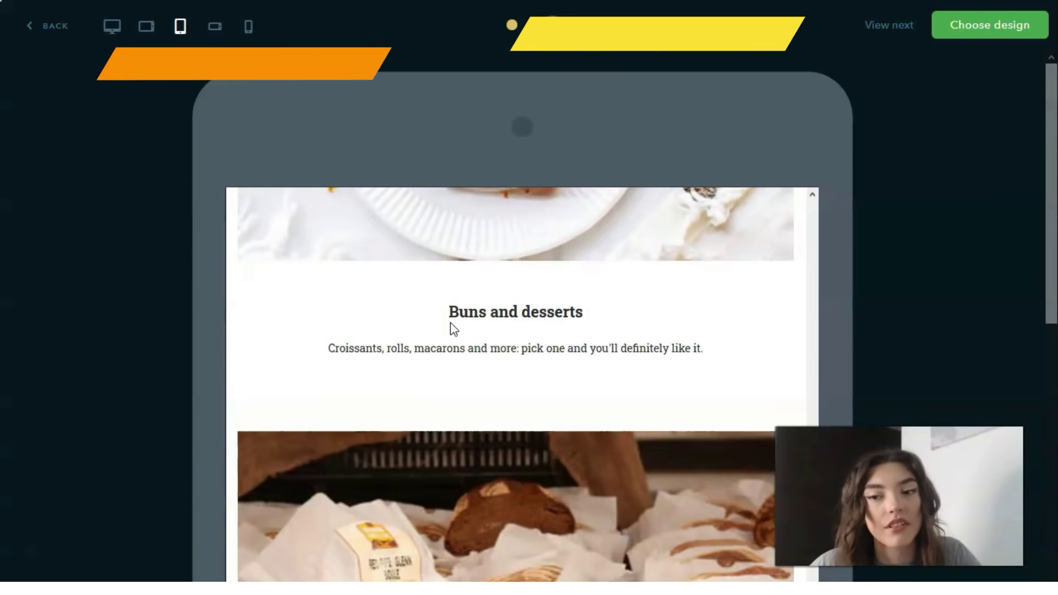
pyautogui.scroll(5, 418, 328)
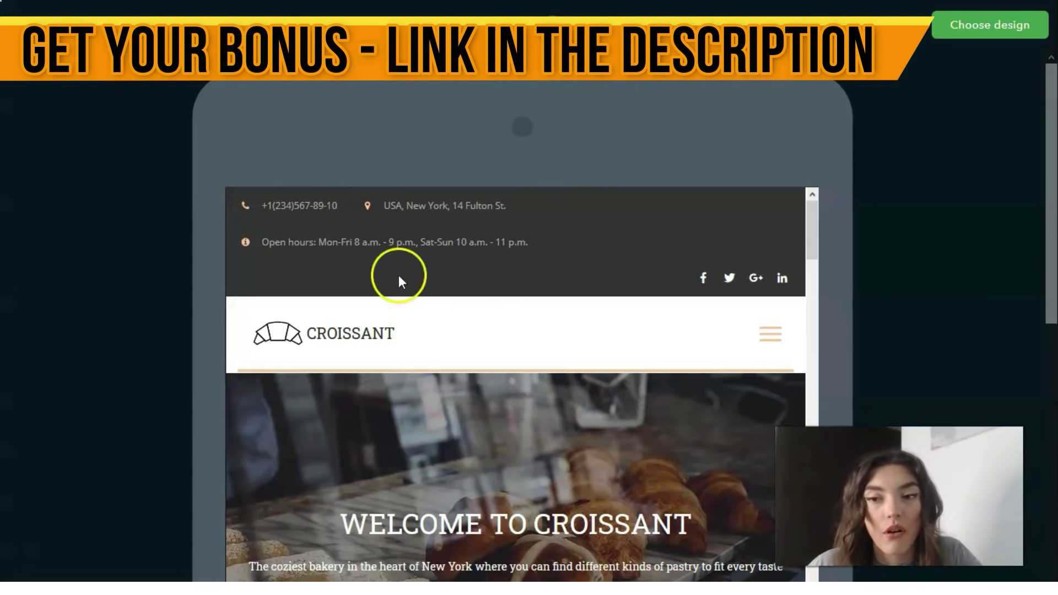
pyautogui.click(249, 26)
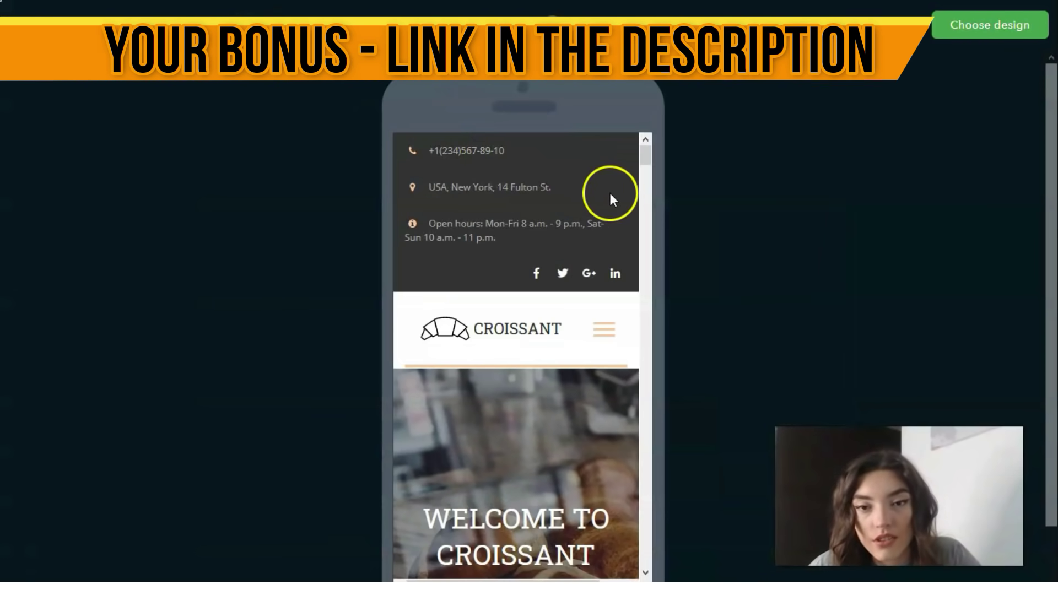
pyautogui.moveTo(644, 163); pyautogui.dragTo(626, 144)
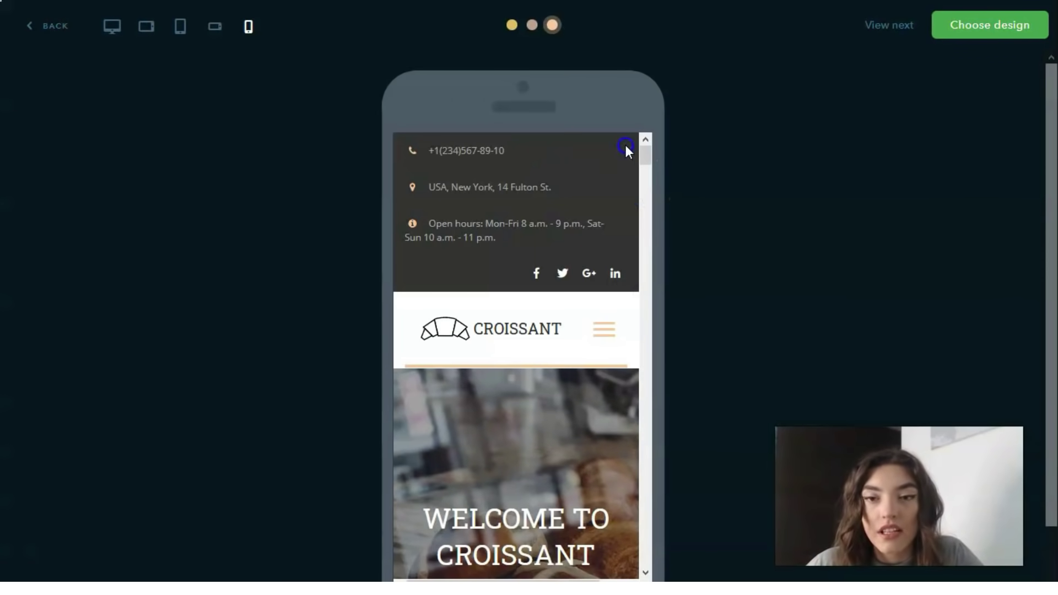
# - Choose the Croissant design for the site and accept the suggested ukit.me domain name to enter the site editor
pyautogui.click(958, 39)
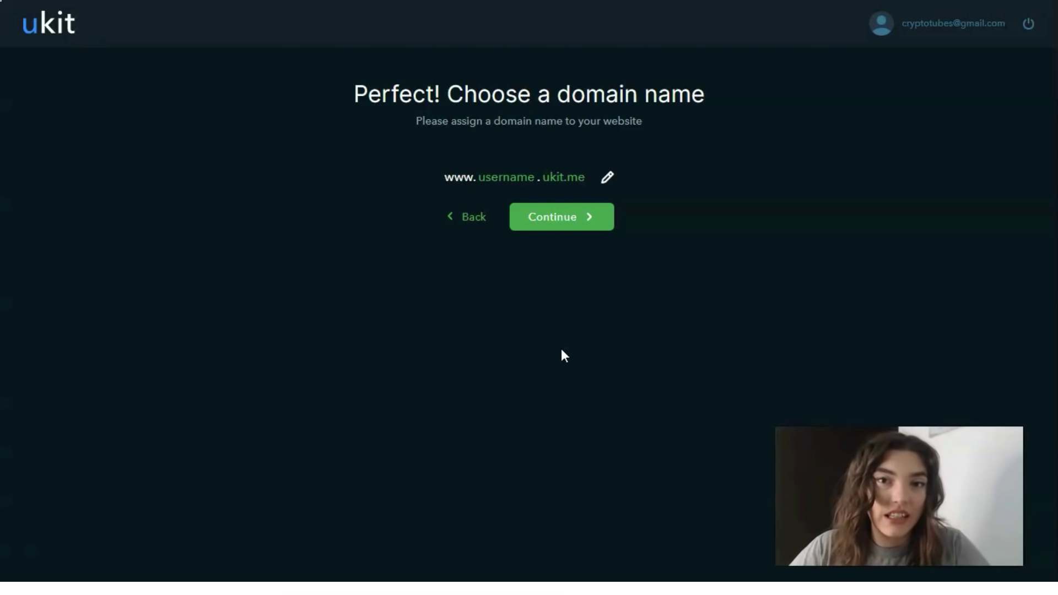
pyautogui.click(515, 226)
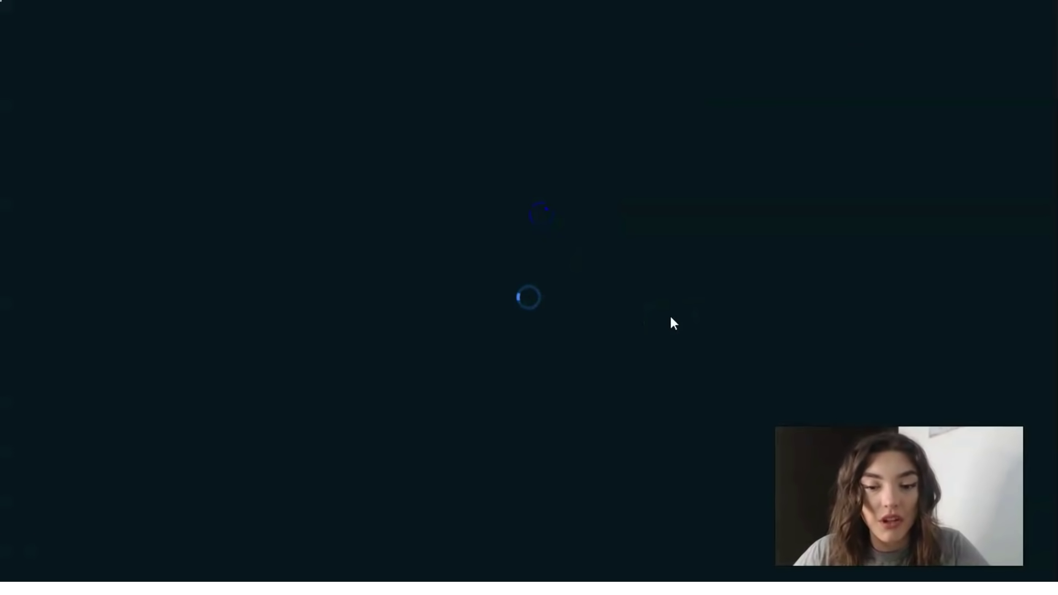
pyautogui.click(565, 377)
pyautogui.click(181, 573)
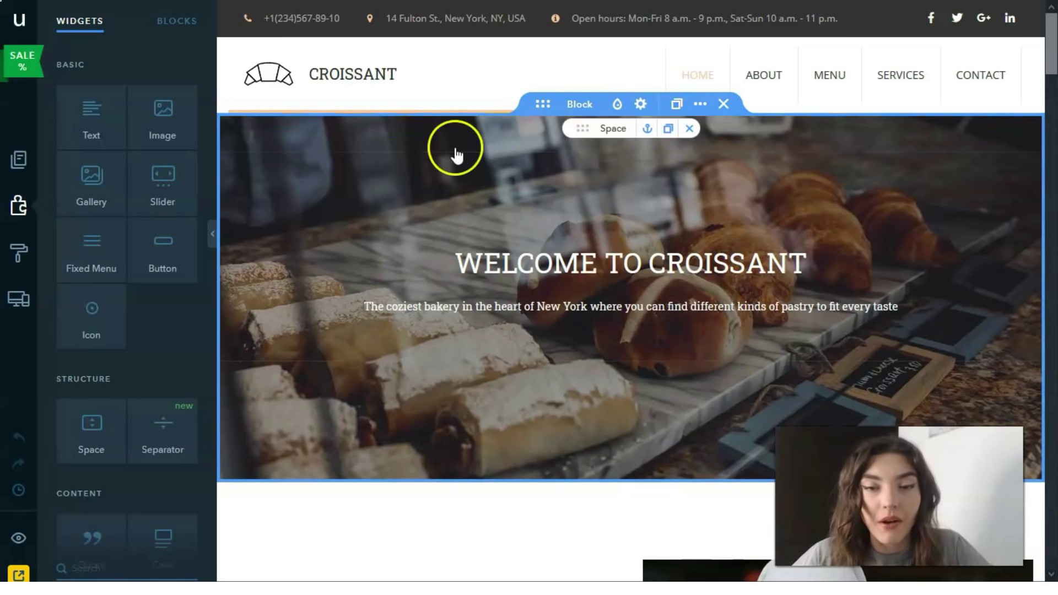
# - Look over the upper part of the home page and view the header menu's link settings, closing them without changes
pyautogui.scroll(-2, 559, 330)
pyautogui.scroll(2, 922, 284)
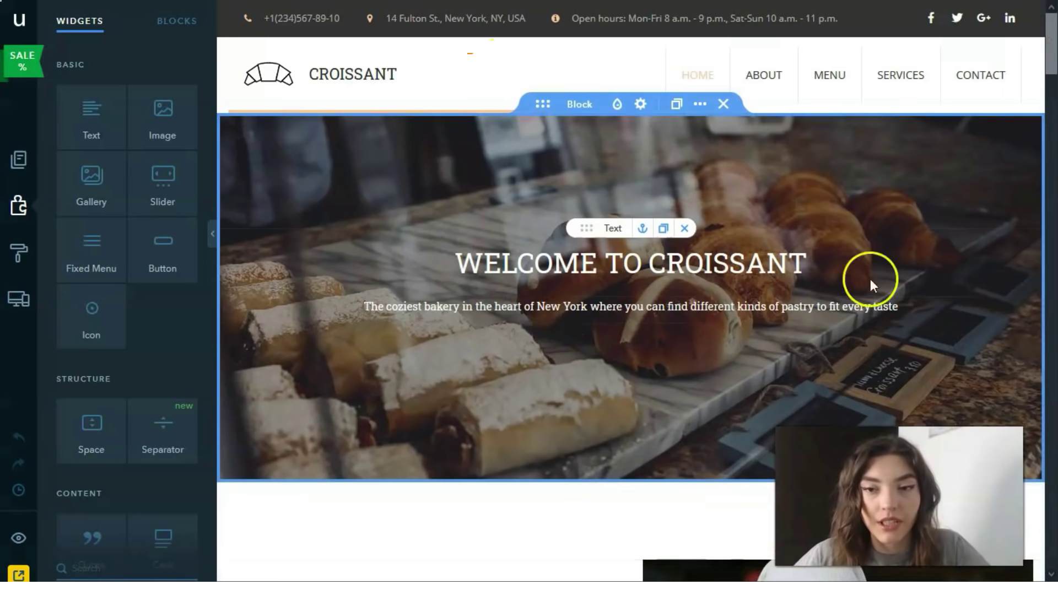
pyautogui.scroll(-10, 652, 231)
pyautogui.scroll(10, 757, 103)
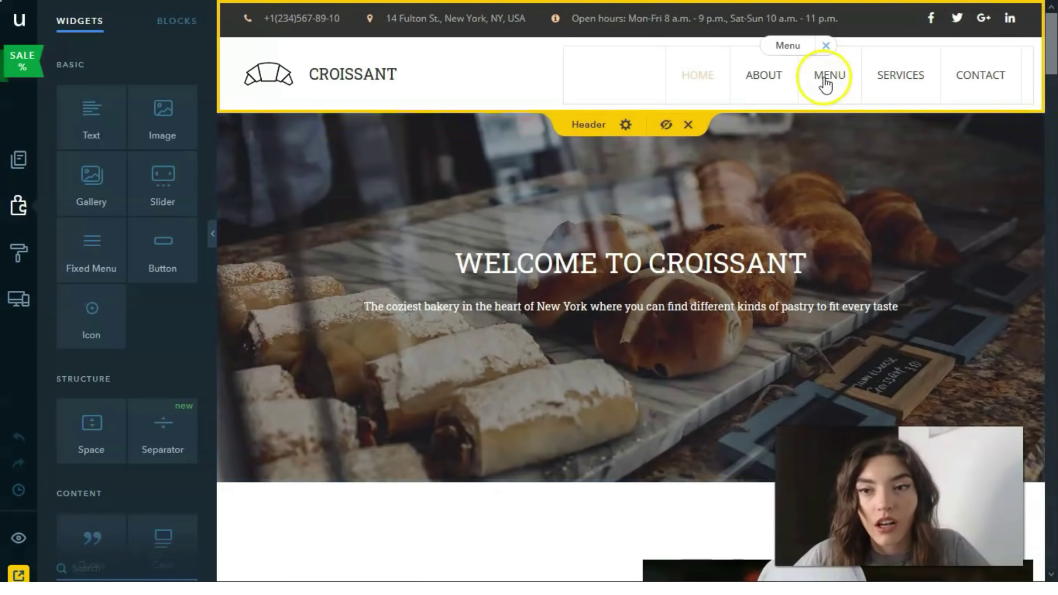
pyautogui.click(826, 87)
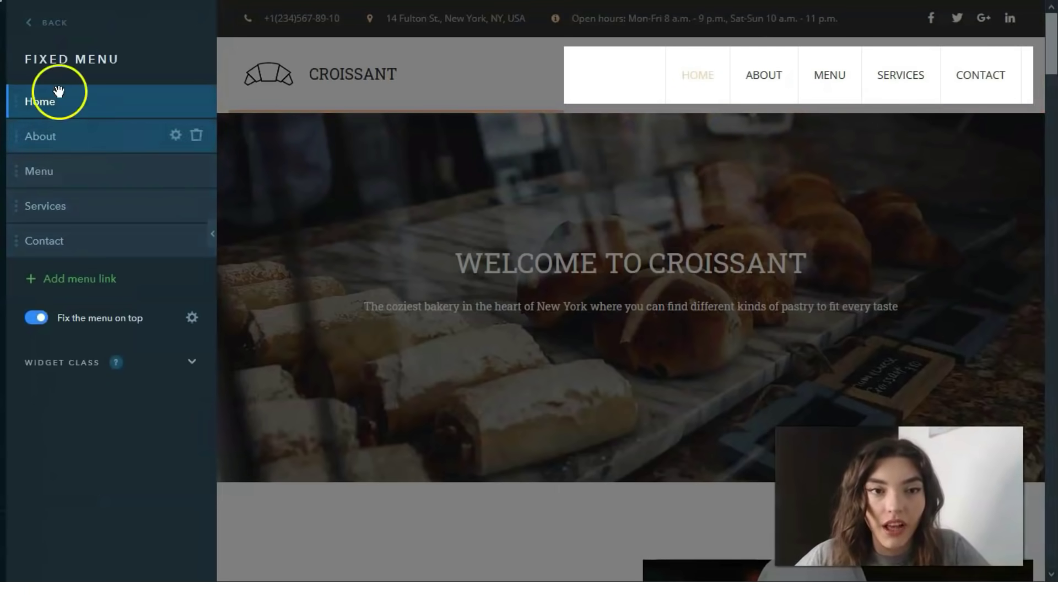
pyautogui.click(31, 25)
# - Examine the home page's sections down to the contact form and open hours, ending back at the header
pyautogui.scroll(-8, 573, 184)
pyautogui.scroll(-15, 573, 184)
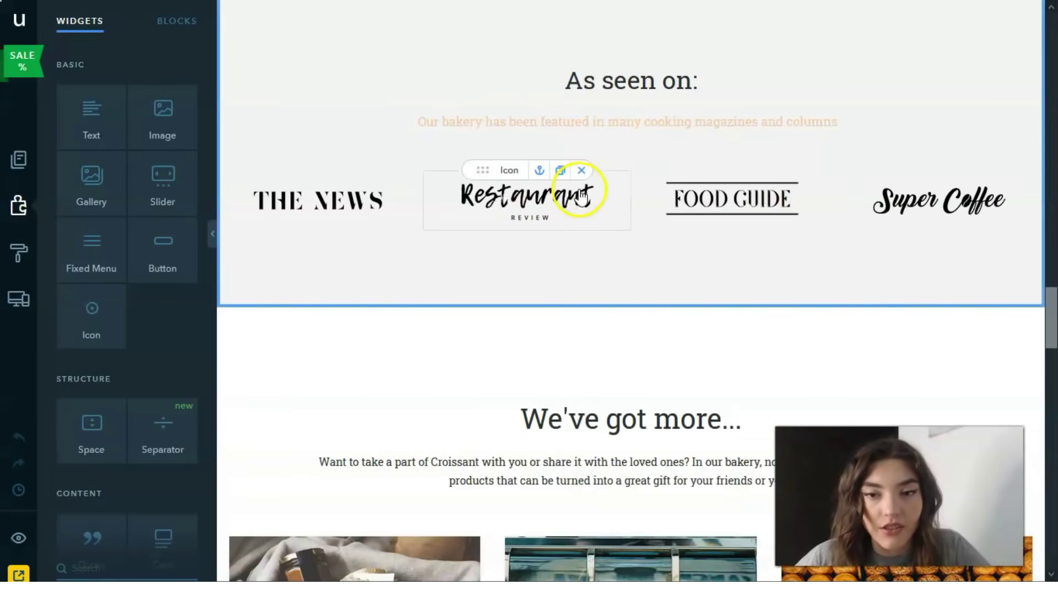
pyautogui.scroll(-20, 581, 194)
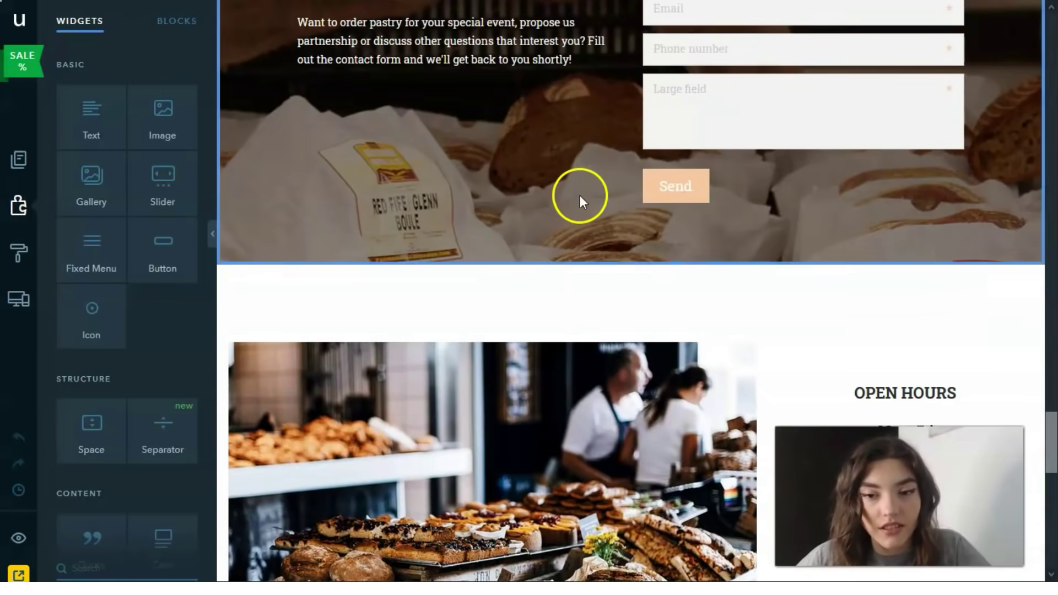
pyautogui.scroll(20, 567, 220)
pyautogui.scroll(10, 552, 234)
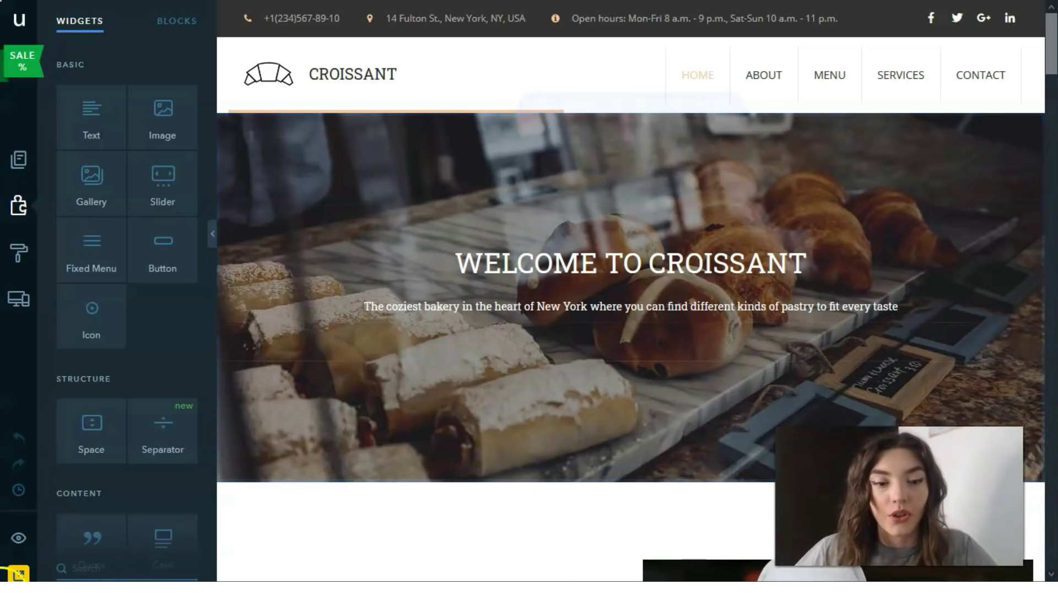
pyautogui.click(536, 526)
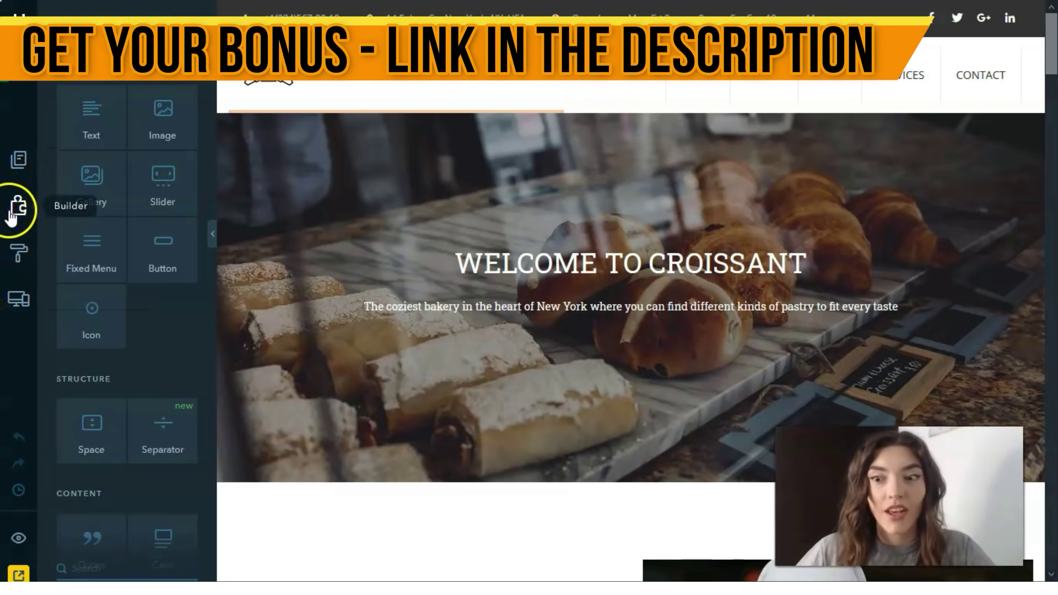
# - List the site's pages and open the About page to look through its content
pyautogui.click(17, 168)
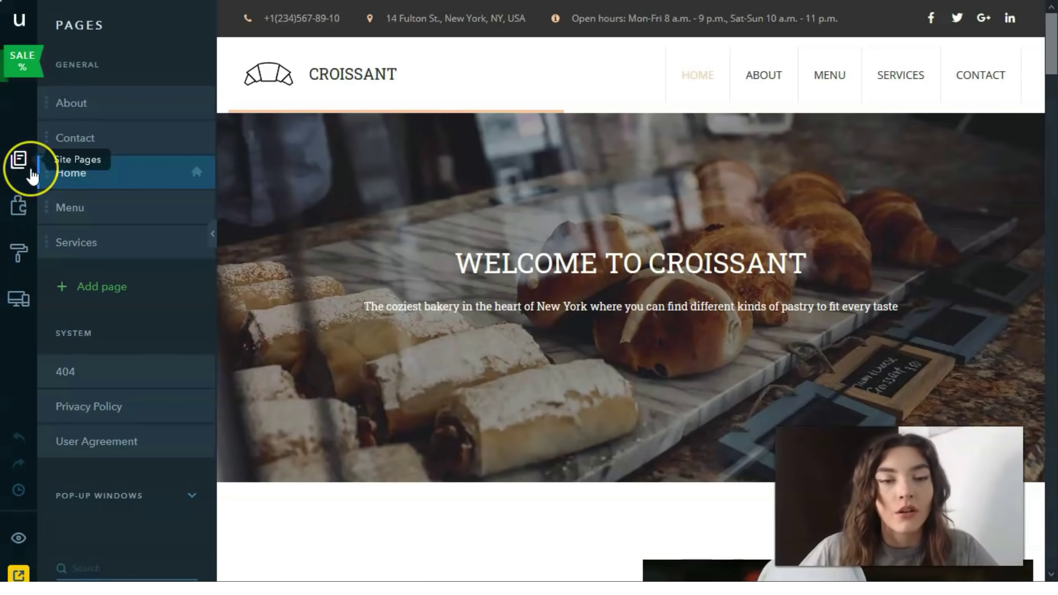
pyautogui.moveTo(125, 122)
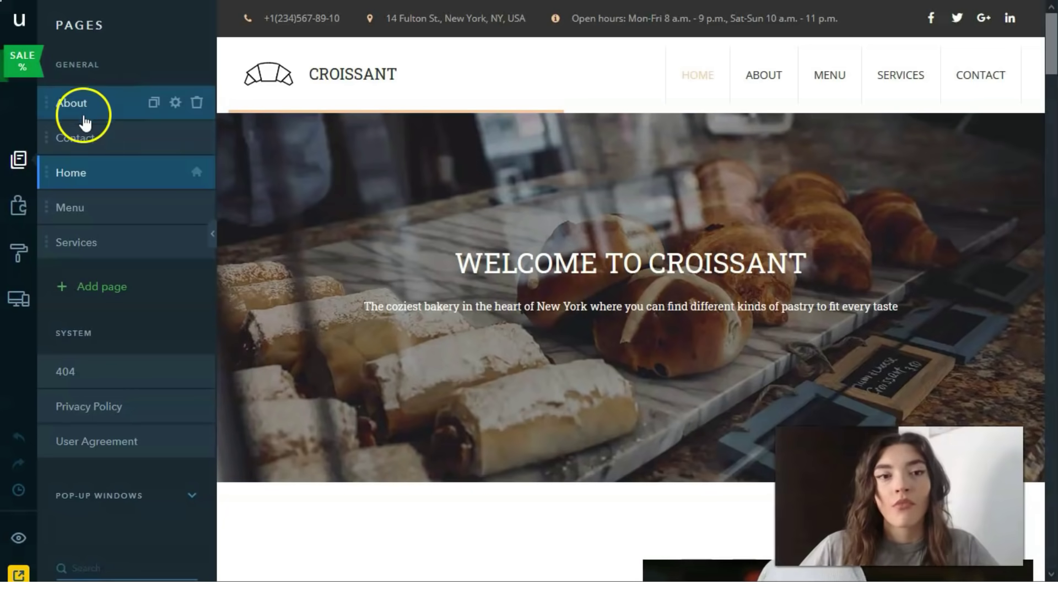
pyautogui.moveTo(72, 223)
pyautogui.moveTo(90, 117)
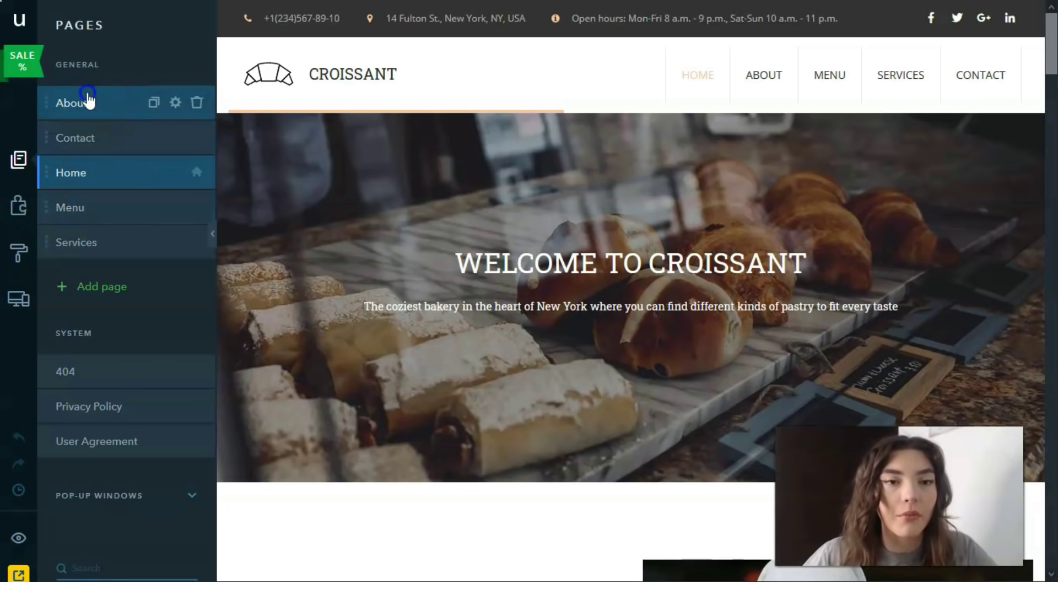
pyautogui.click(88, 101)
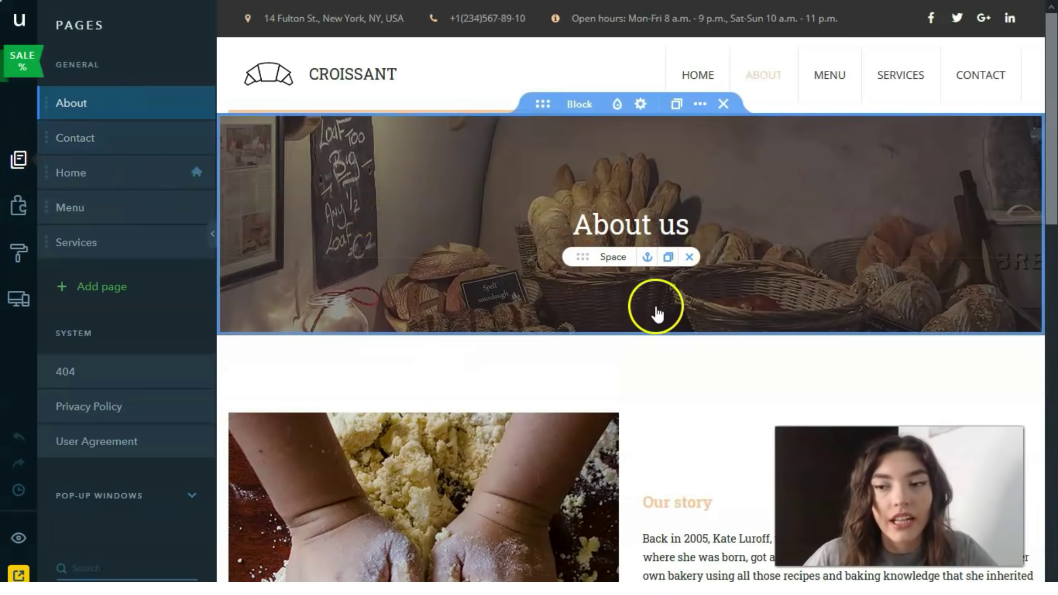
pyautogui.scroll(-15, 654, 309)
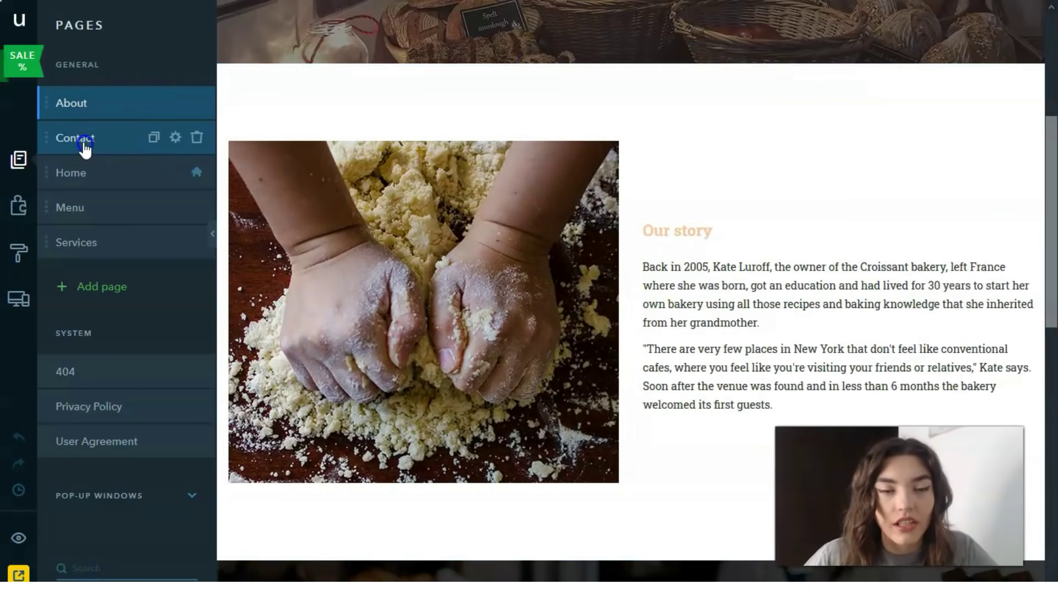
# - Open the Contact page to view its contact details and open hours, and return to the Home page
pyautogui.click(82, 145)
pyautogui.scroll(4, 566, 129)
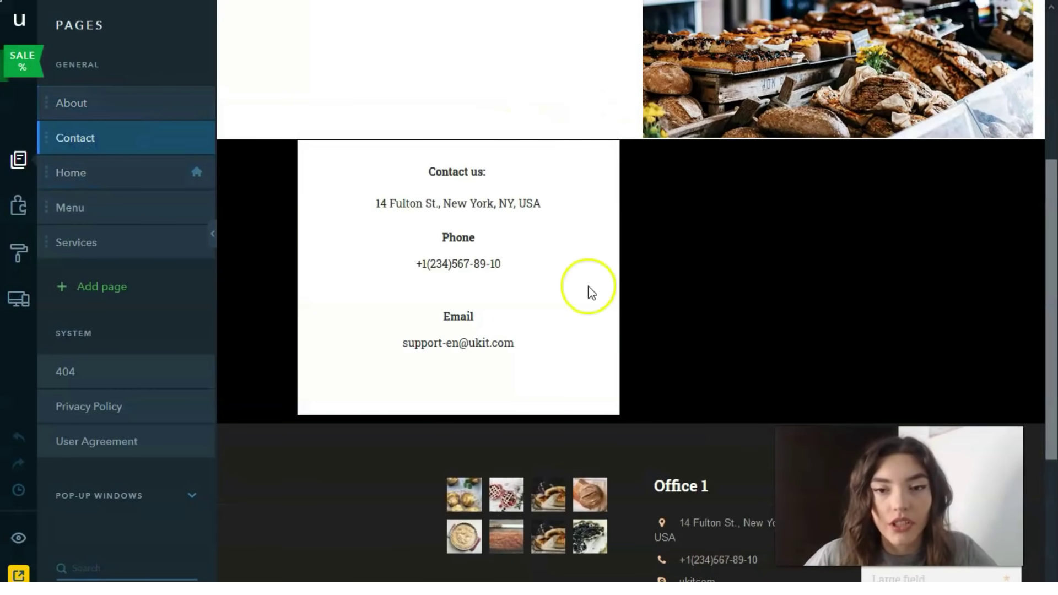
pyautogui.scroll(7, 424, 328)
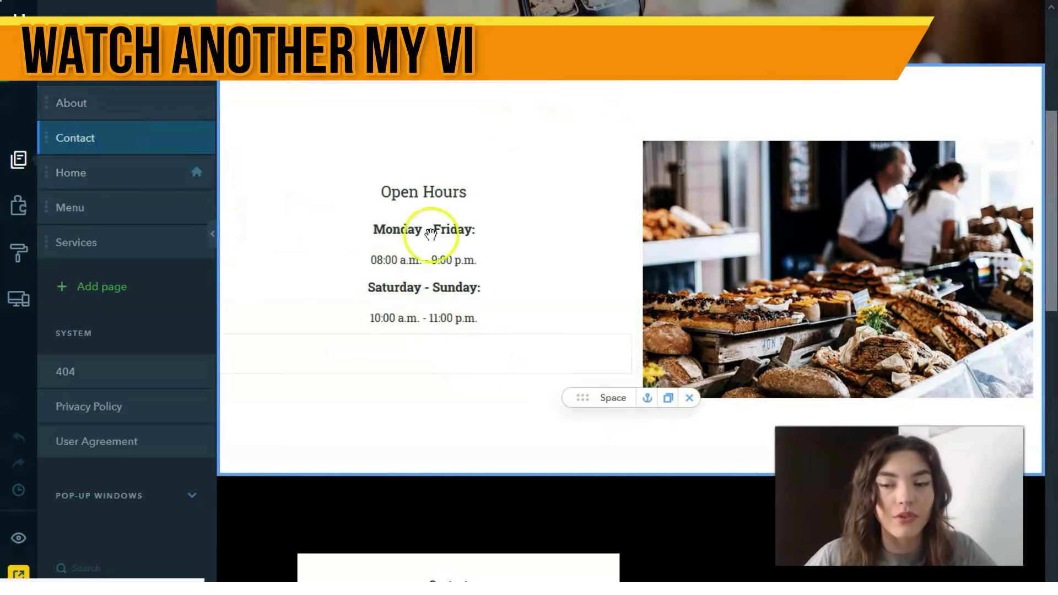
pyautogui.click(136, 170)
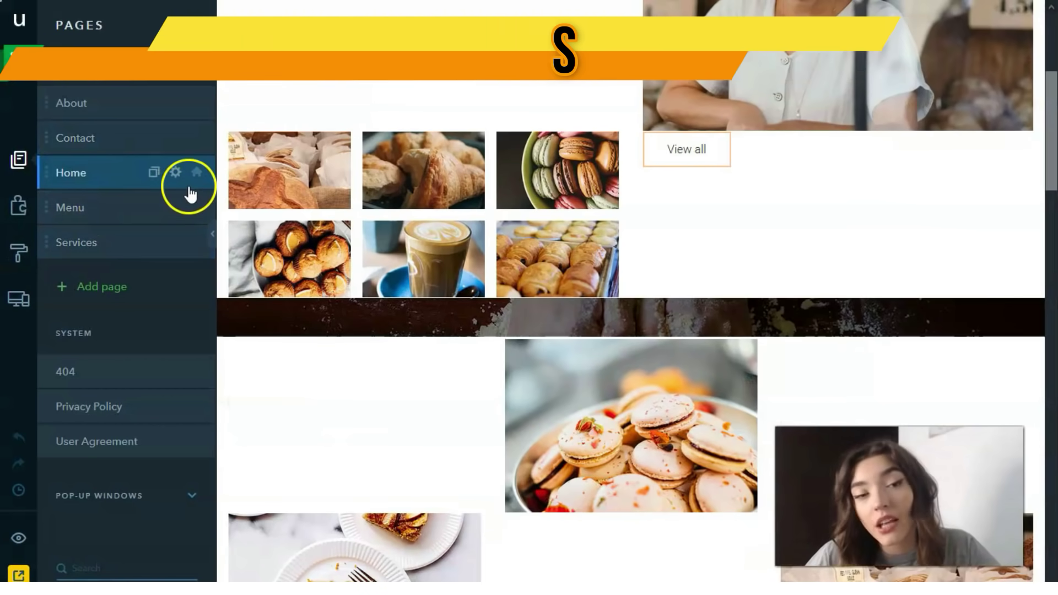
# - Move the Menu page to the top of the general page list, above About
pyautogui.click(100, 105)
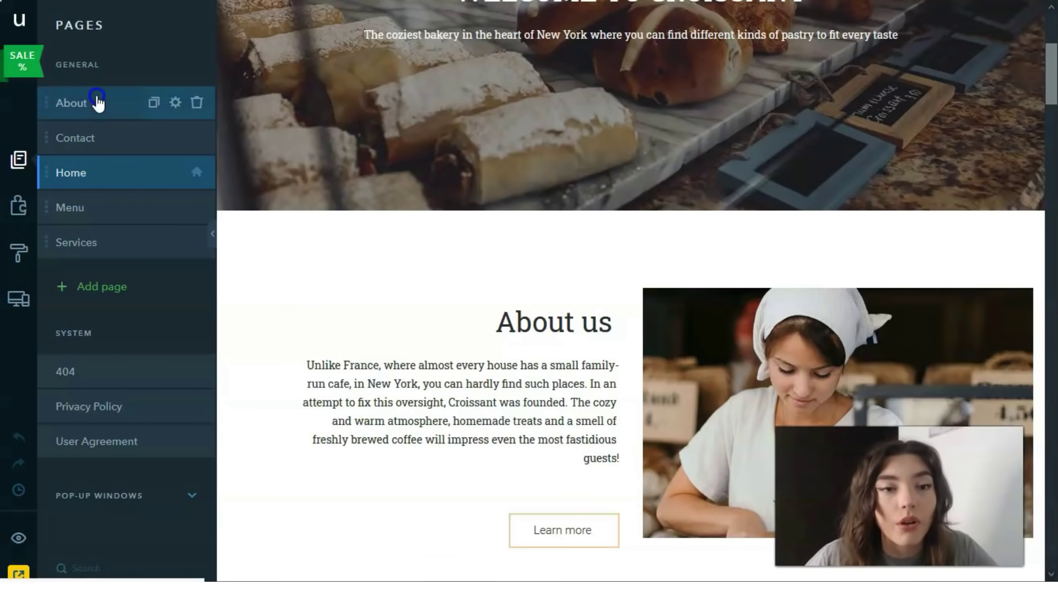
pyautogui.moveTo(103, 204); pyautogui.dragTo(90, 91)
pyautogui.click(104, 244)
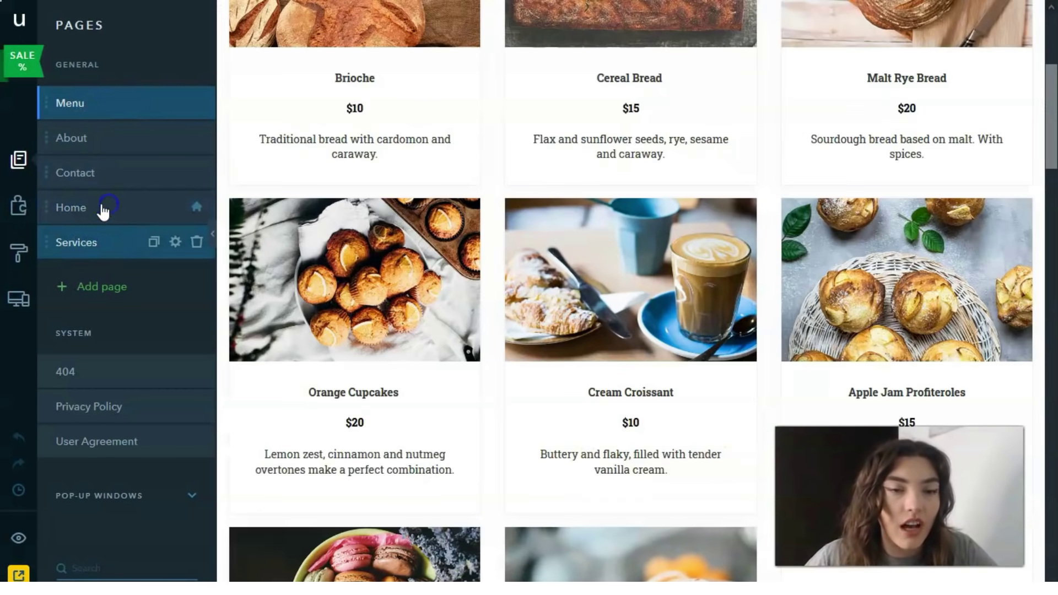
pyautogui.click(102, 102)
pyautogui.click(81, 131)
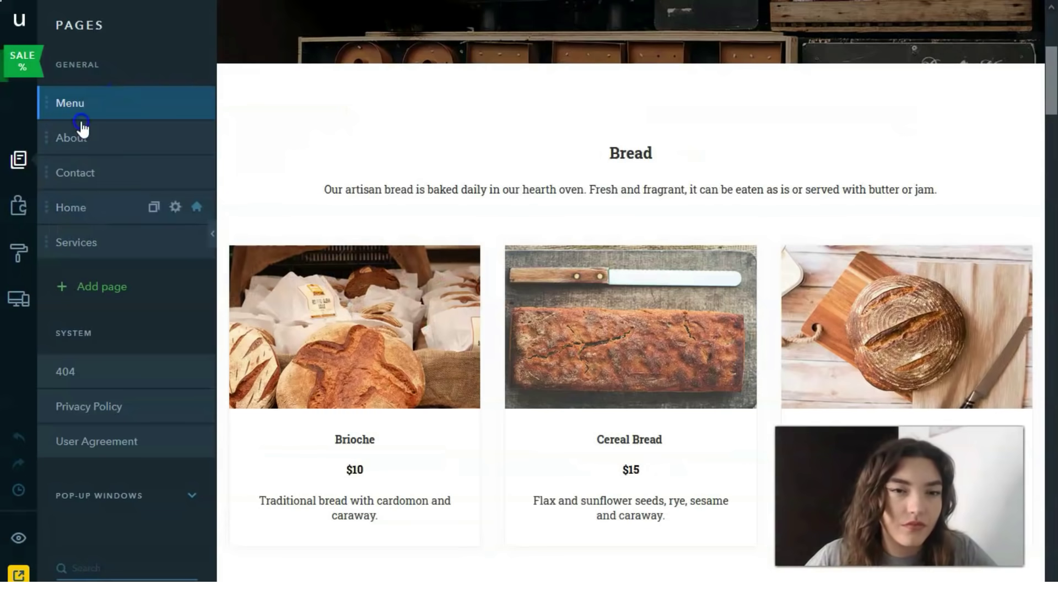
# - Reorder the general pages so Home follows Menu and Contact follows About, and open the Home page
pyautogui.moveTo(114, 141); pyautogui.dragTo(90, 212)
pyautogui.click(106, 184)
pyautogui.click(94, 142)
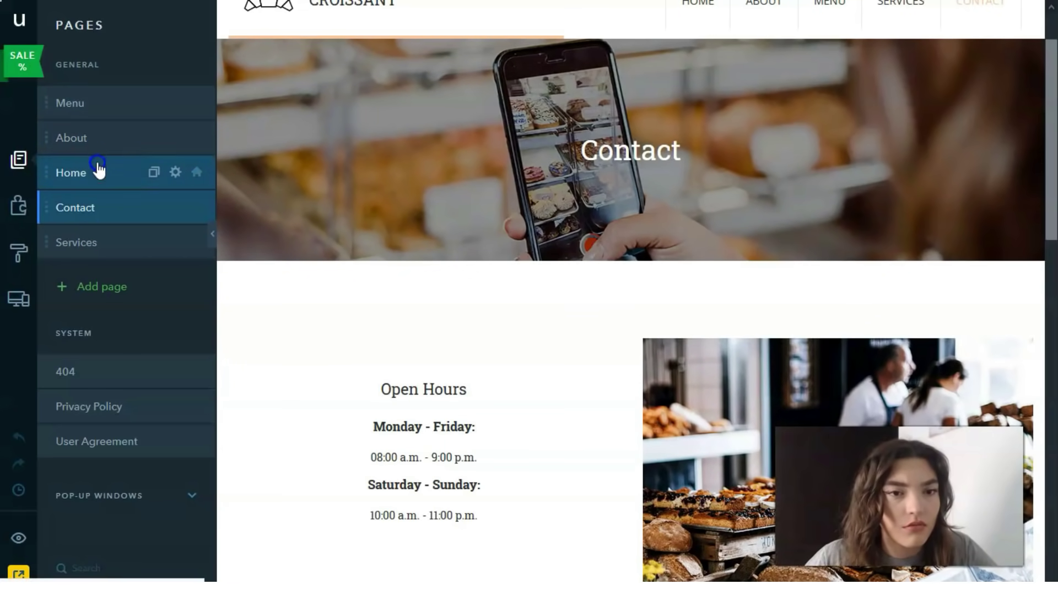
pyautogui.moveTo(98, 168); pyautogui.dragTo(99, 139)
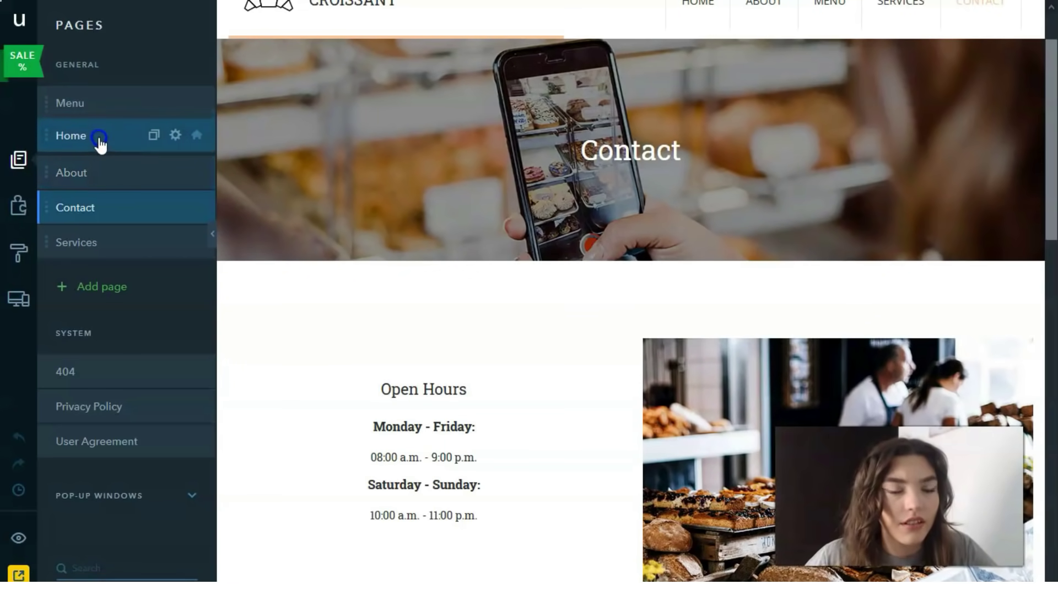
pyautogui.click(141, 140)
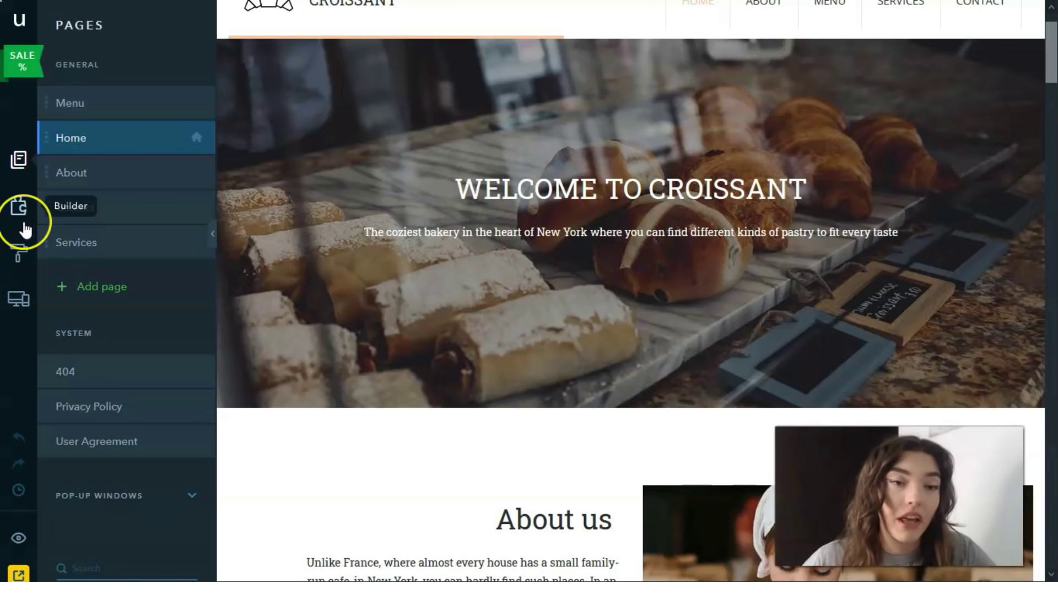
# - Show the builder's widgets for the Home page and bring up its library of ready-made blocks
pyautogui.click(17, 168)
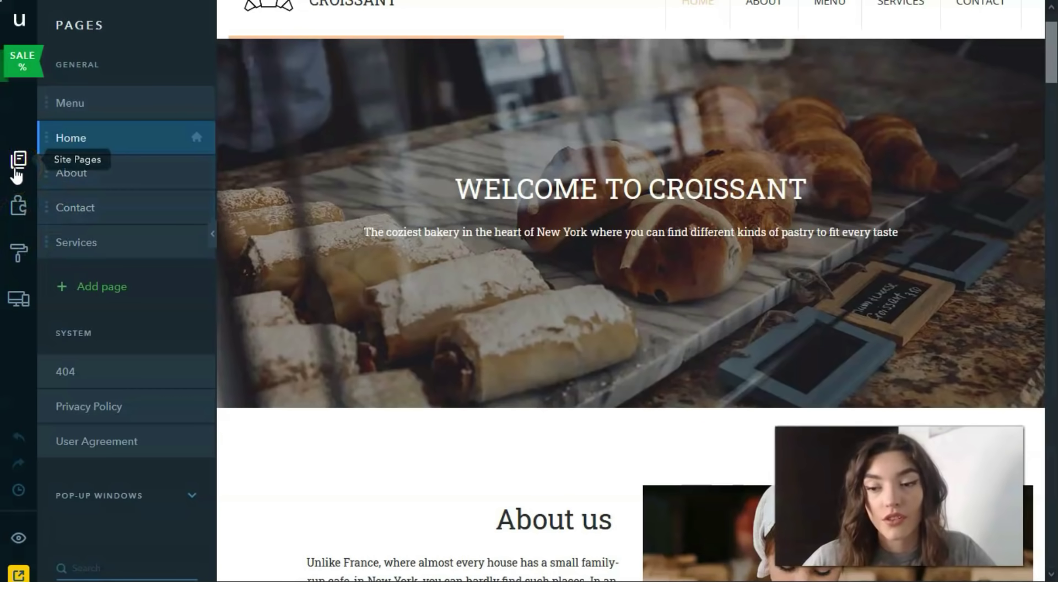
pyautogui.click(18, 209)
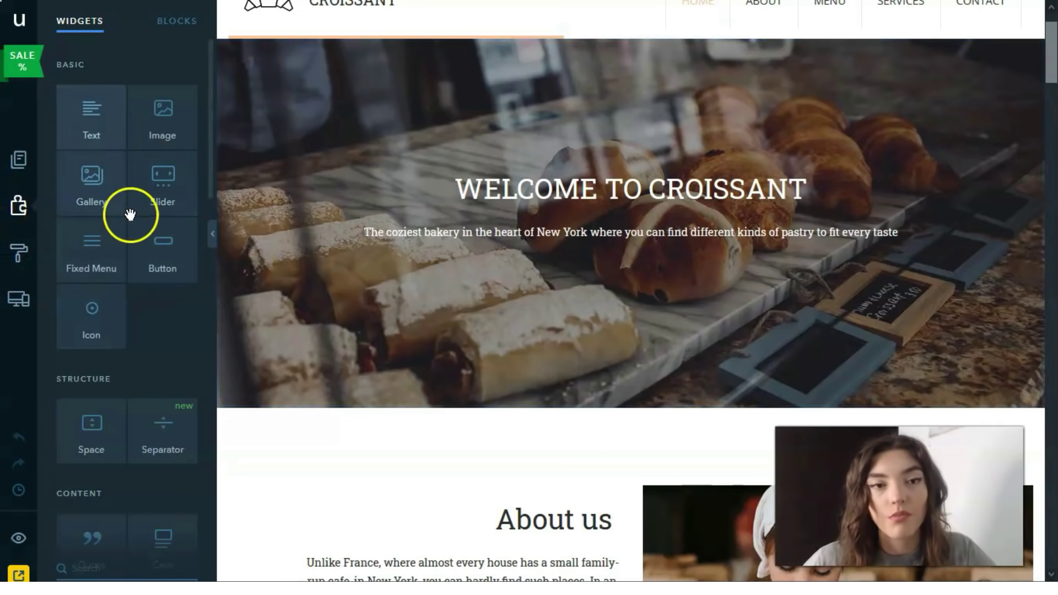
pyautogui.click(166, 28)
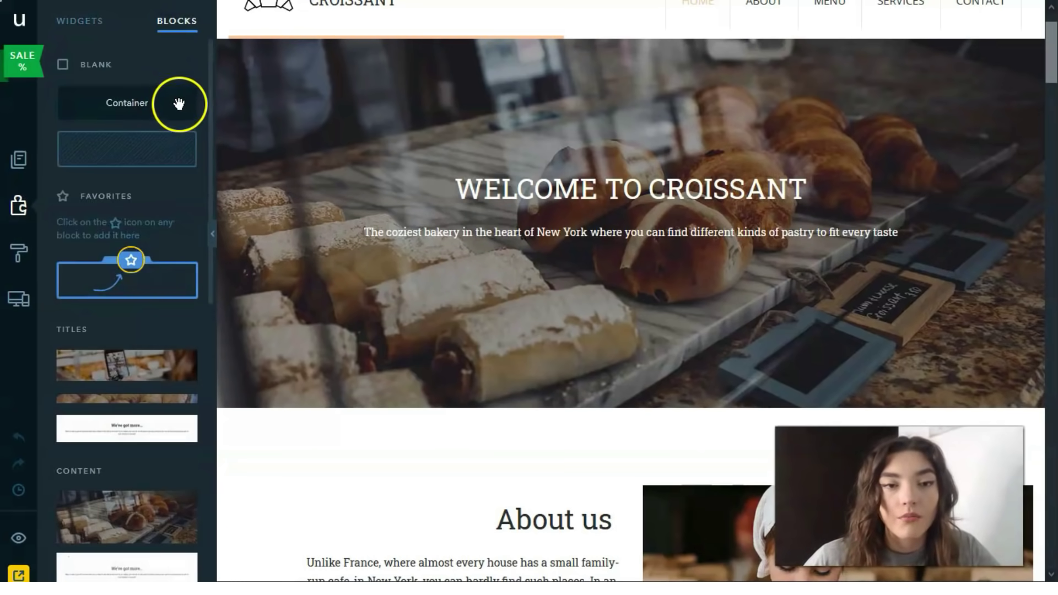
# - Look through the ready-made title and content blocks in the builder's library
pyautogui.scroll(-7, 141, 302)
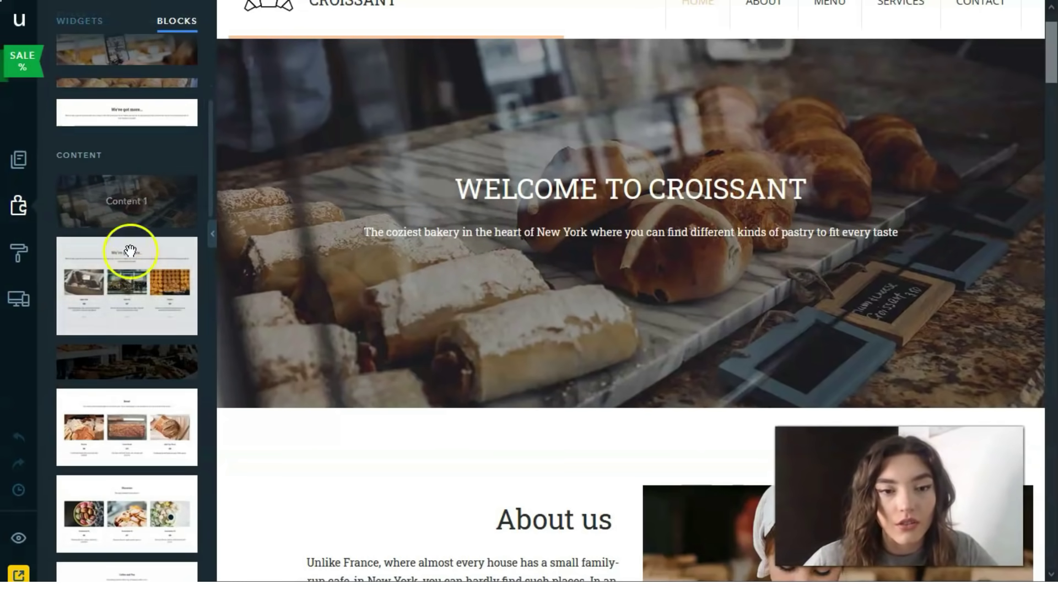
pyautogui.scroll(-5, 159, 318)
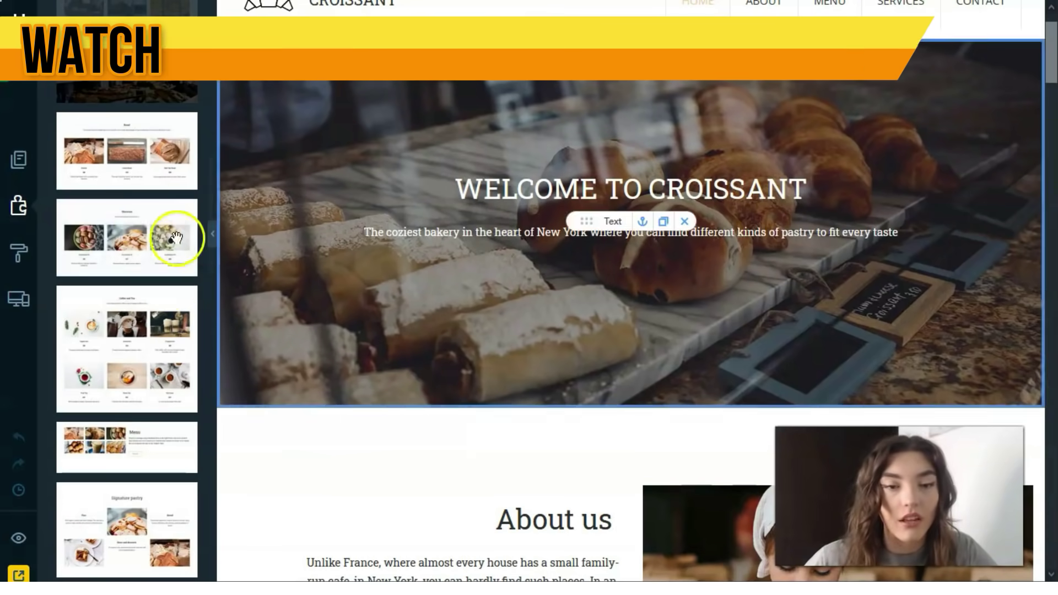
pyautogui.scroll(-7, 99, 366)
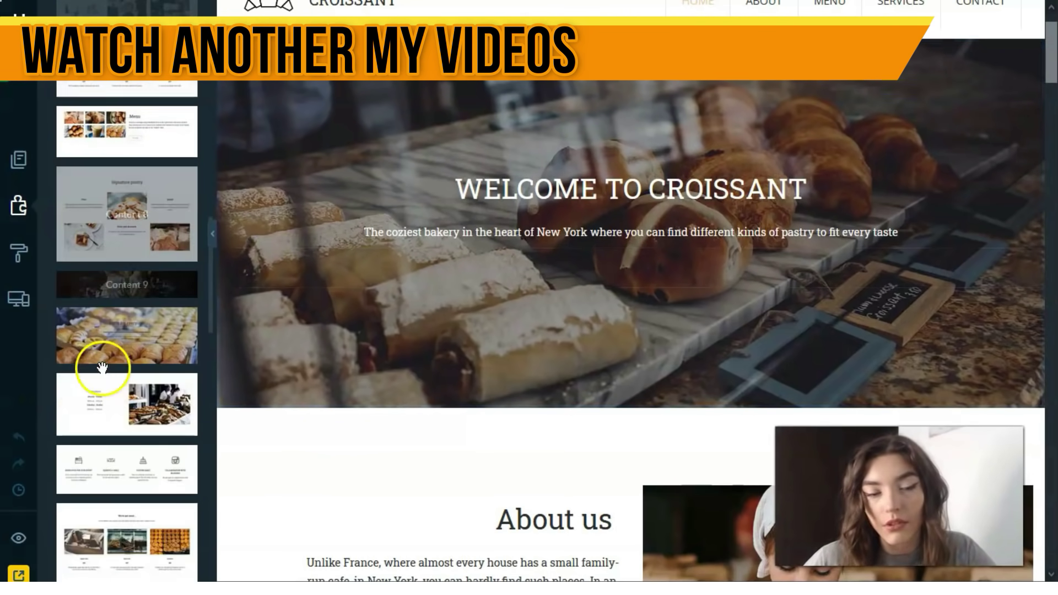
pyautogui.scroll(10, 126, 364)
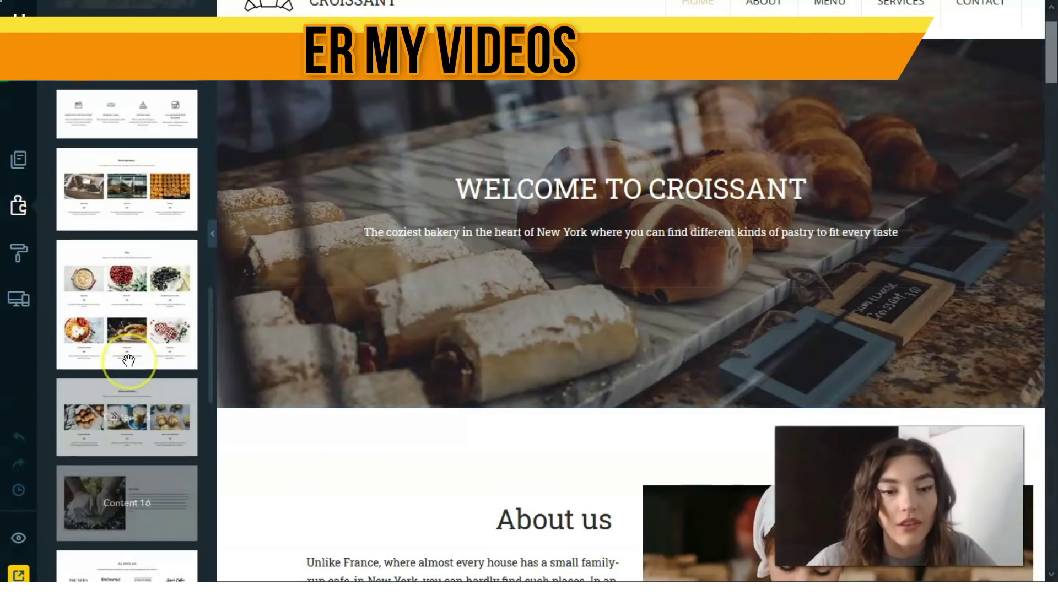
pyautogui.scroll(10, 128, 361)
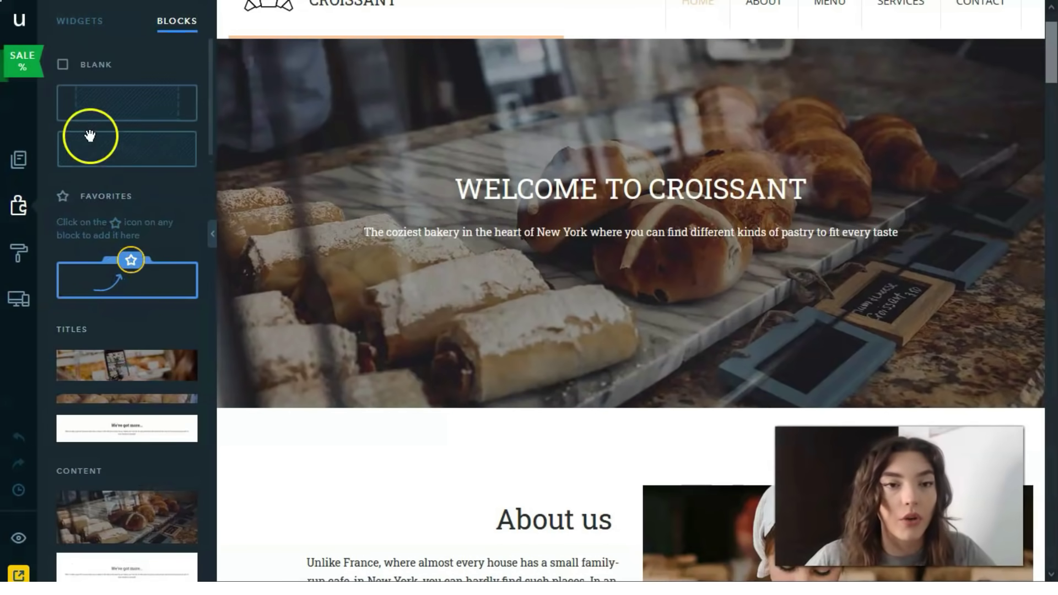
# - Review the builder's widgets, from the basic, structure and content groups through to the media, contact and social ones
pyautogui.click(82, 22)
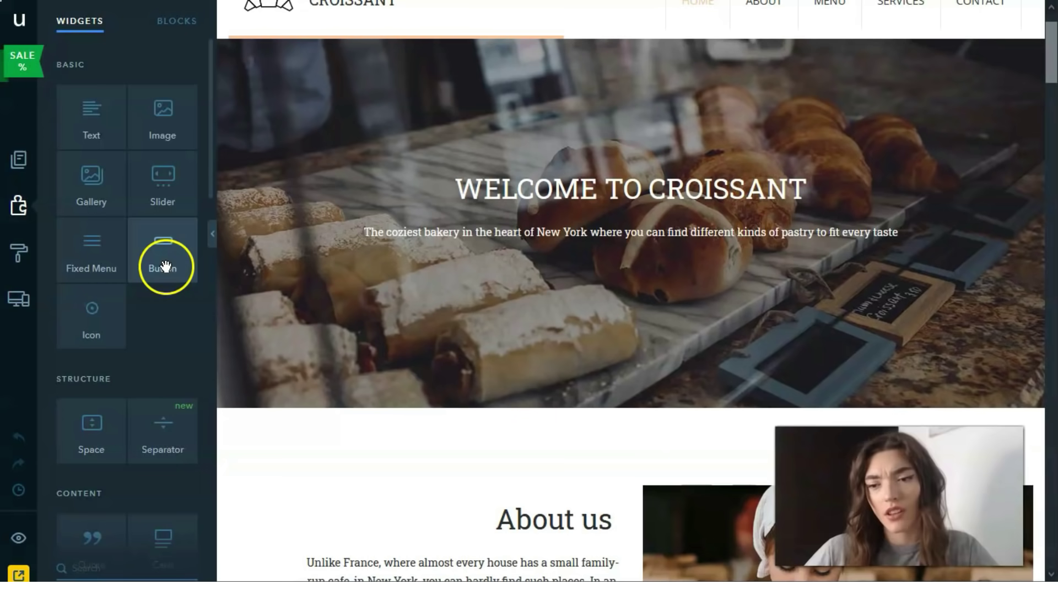
pyautogui.scroll(-2, 133, 303)
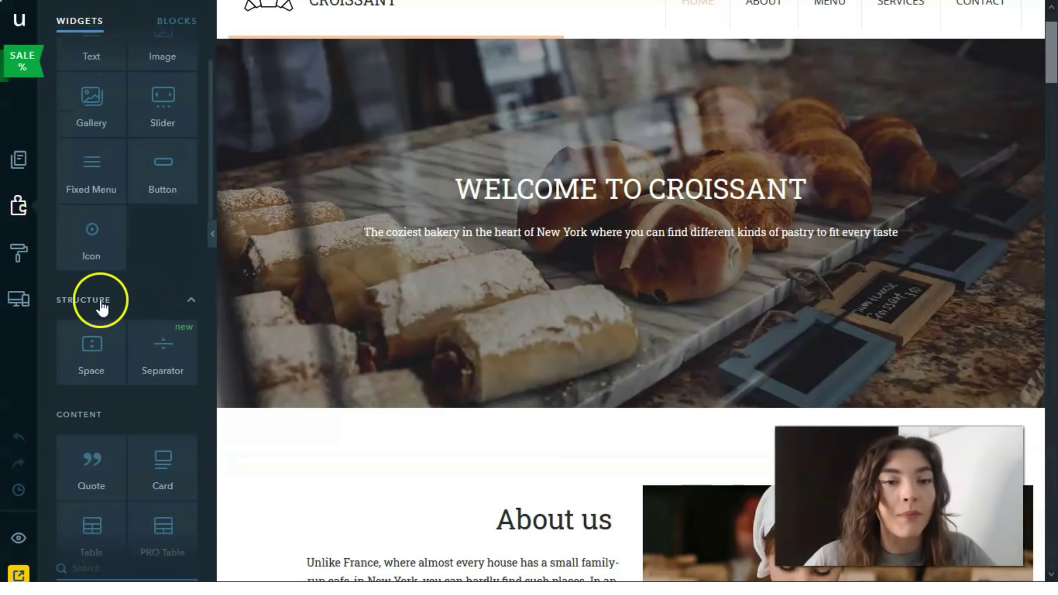
pyautogui.scroll(-2, 132, 325)
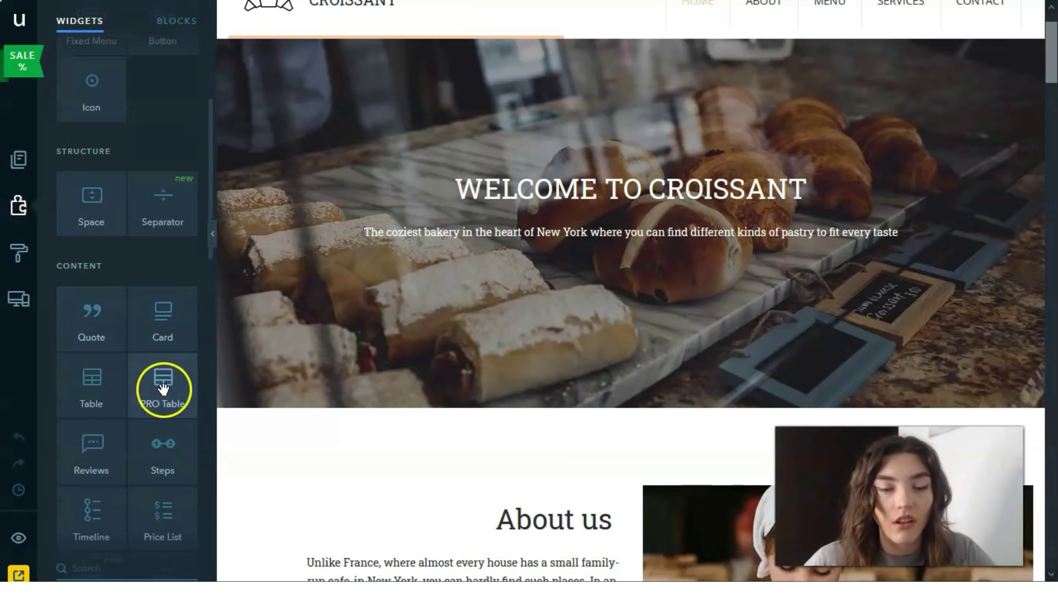
pyautogui.scroll(-2, 166, 341)
pyautogui.scroll(-7, 182, 292)
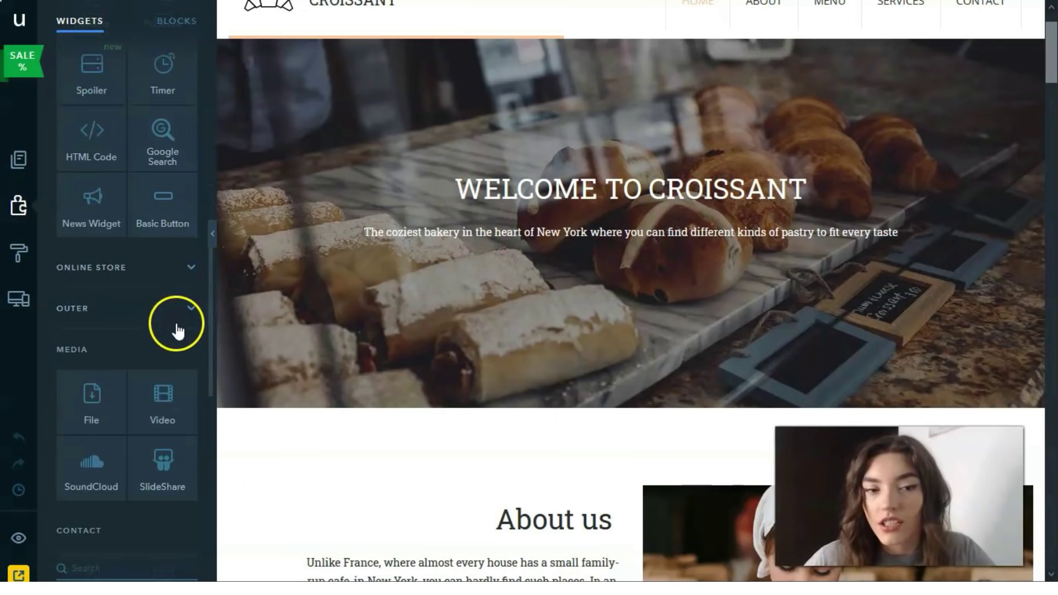
pyautogui.scroll(-3, 173, 323)
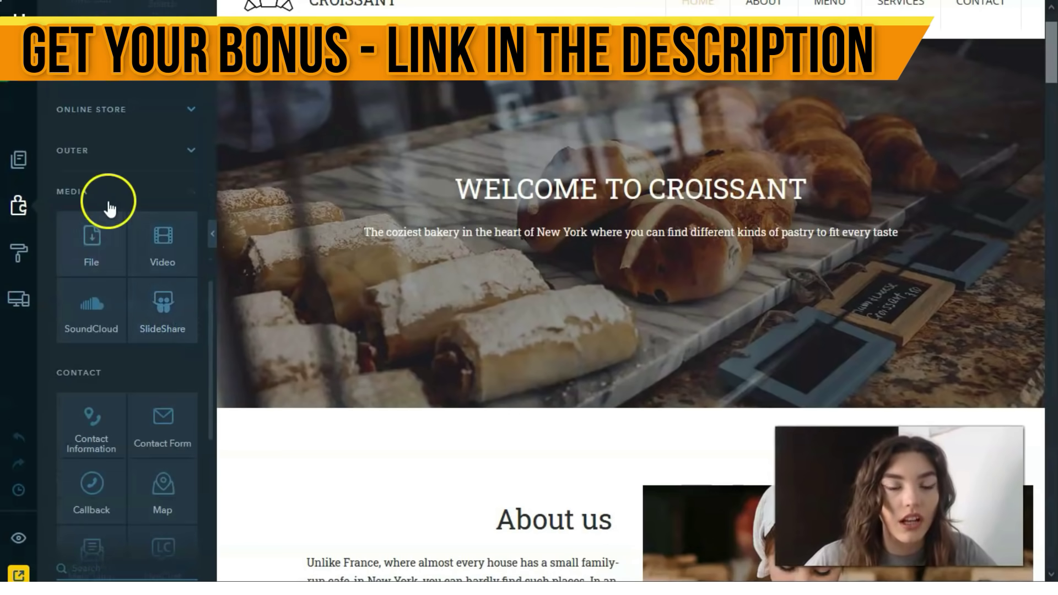
pyautogui.scroll(-2, 64, 209)
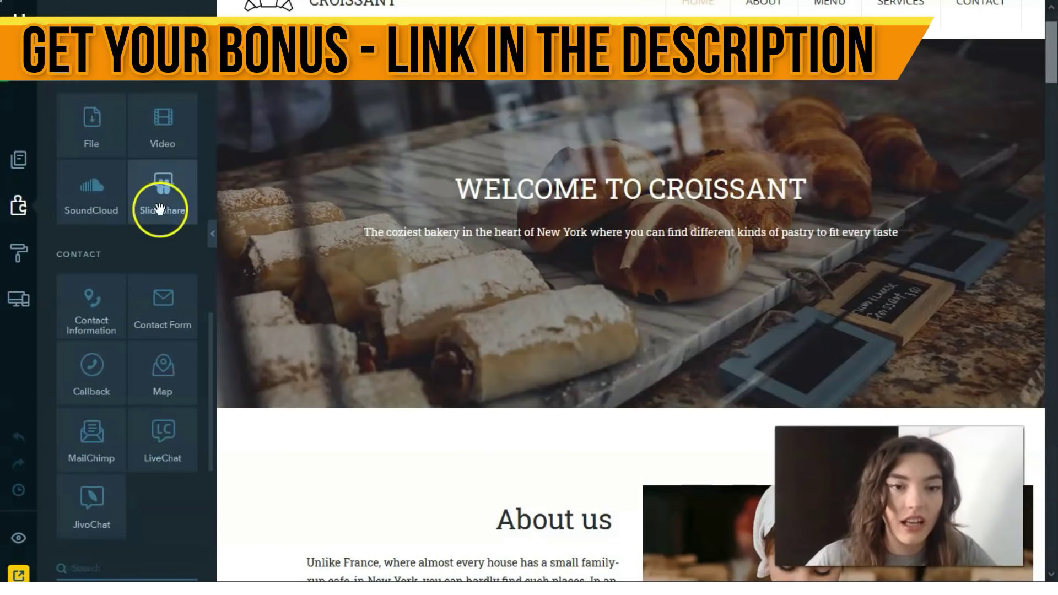
pyautogui.scroll(-6, 130, 425)
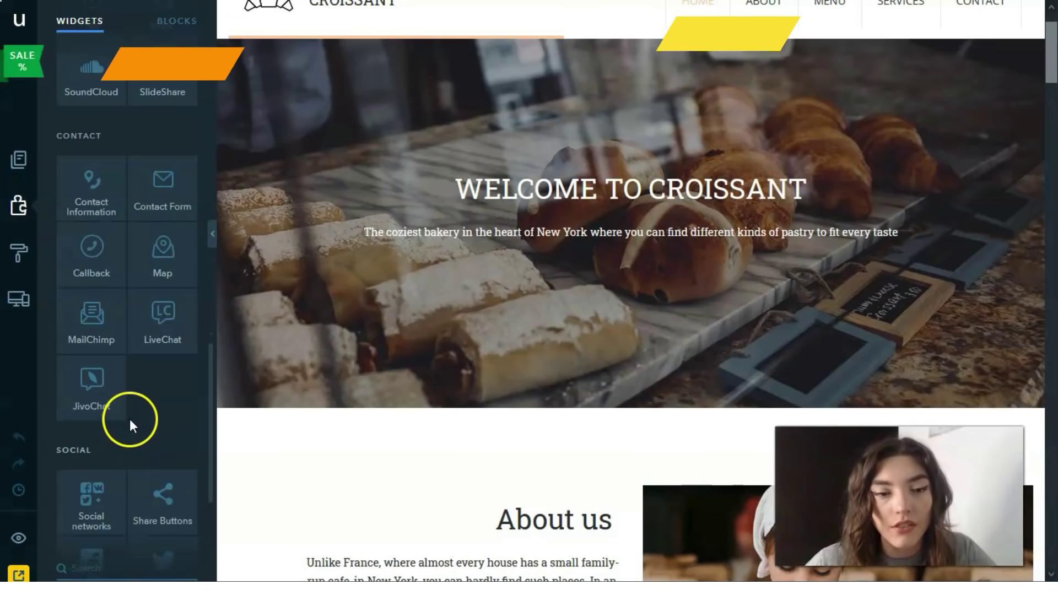
pyautogui.scroll(12, 147, 391)
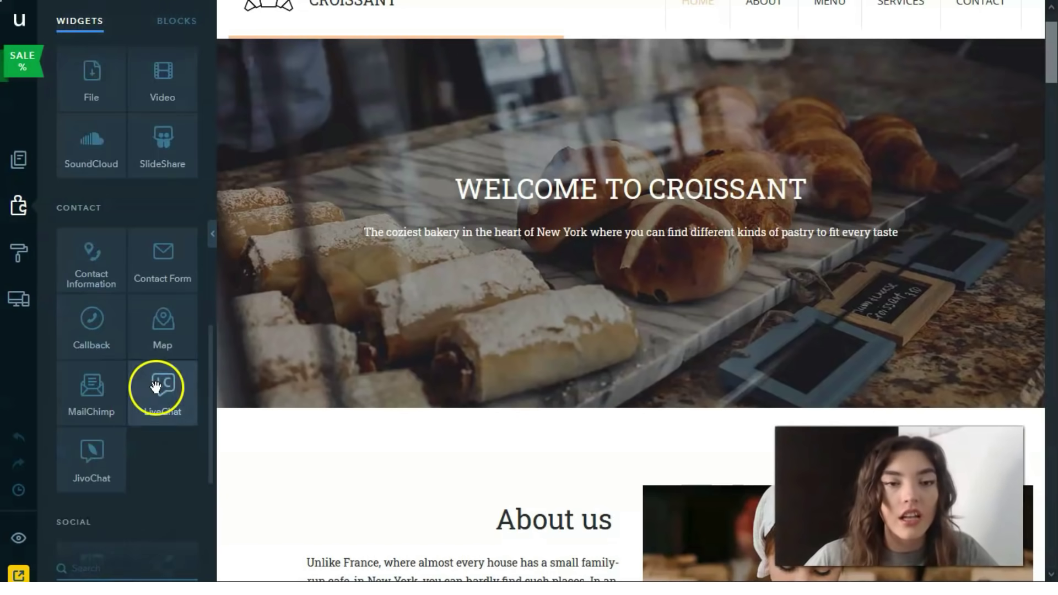
pyautogui.scroll(14, 159, 377)
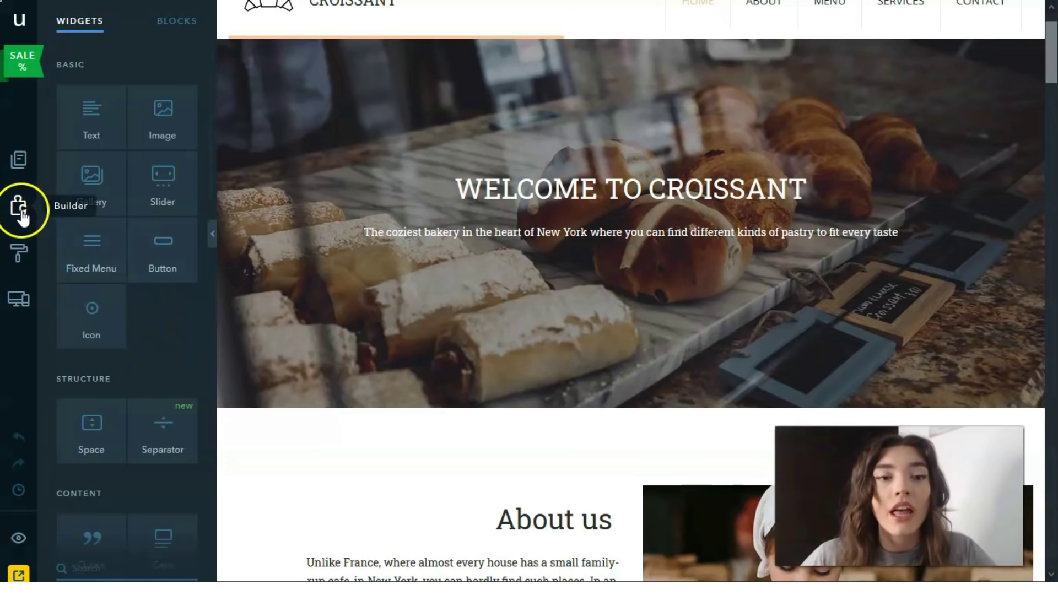
# - Add a Gallery widget to the Home page between the Welcome to Croissant banner and the About us section
pyautogui.scroll(2, 578, 306)
pyautogui.scroll(-3, 468, 297)
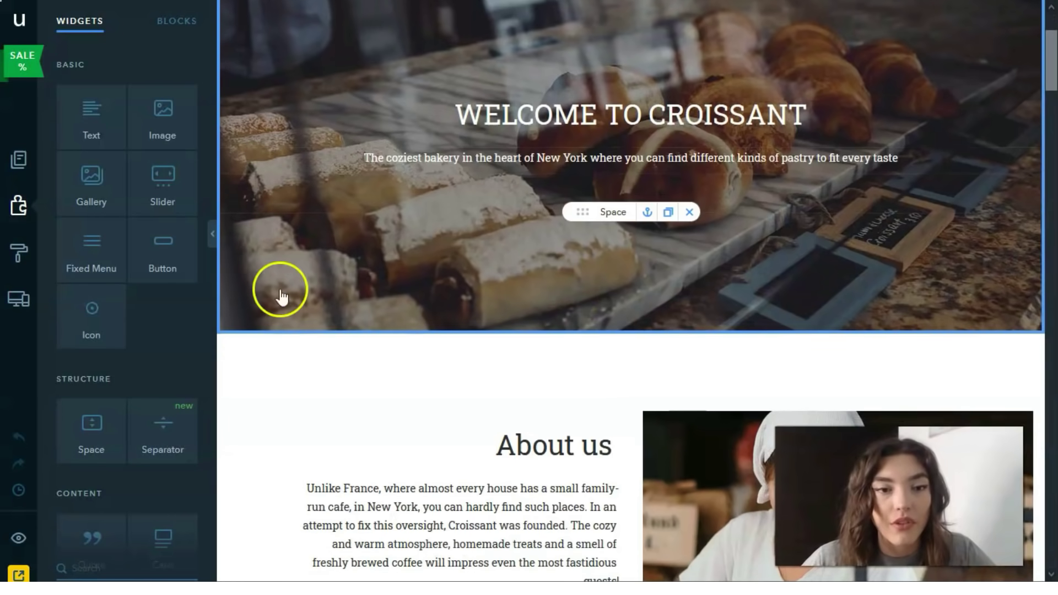
pyautogui.moveTo(91, 185); pyautogui.dragTo(260, 324)
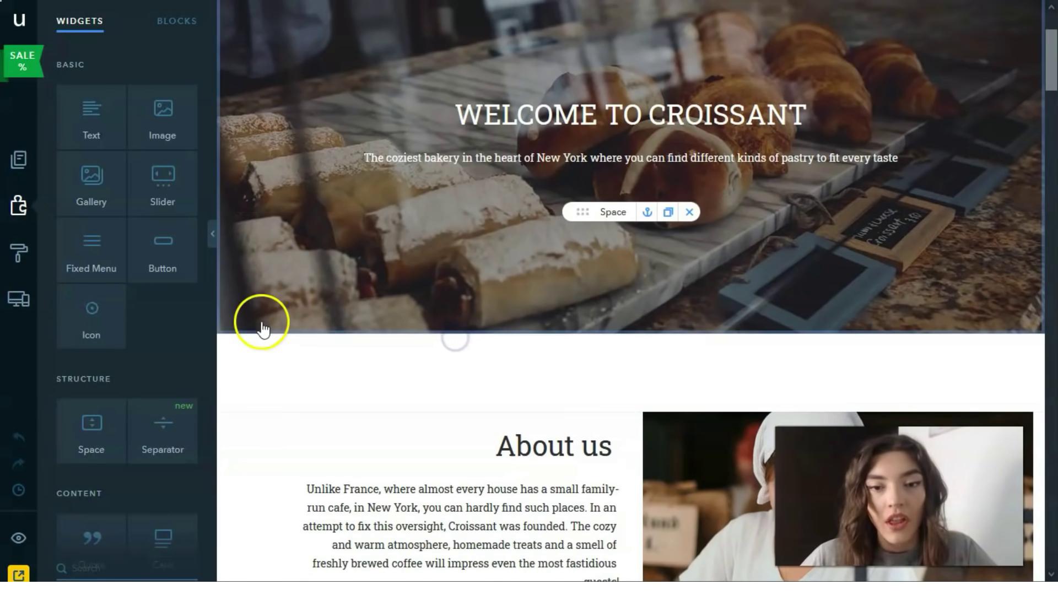
pyautogui.scroll(-6, 822, 295)
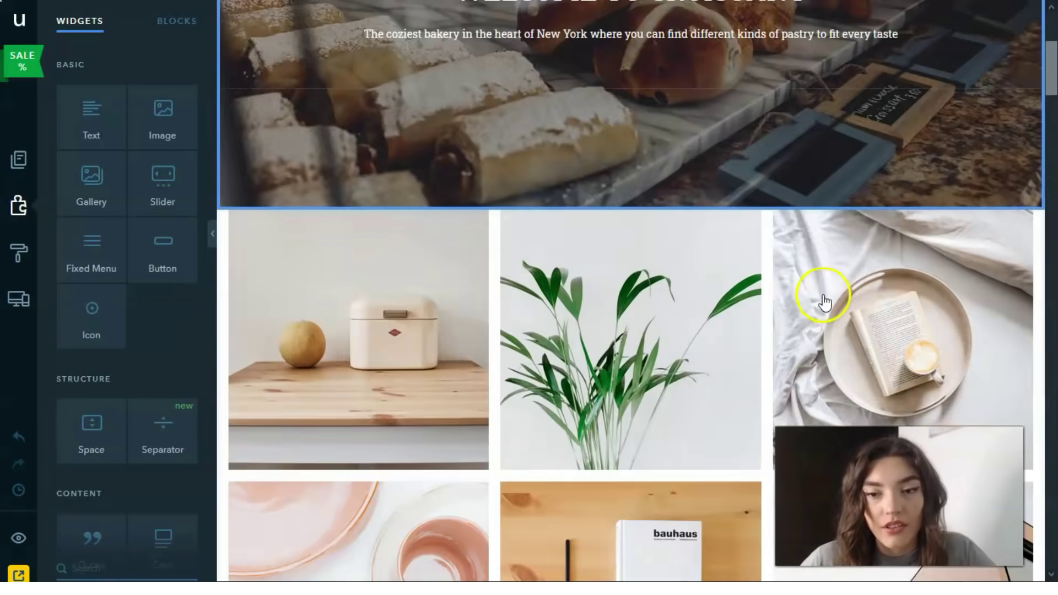
pyautogui.scroll(4, 576, 285)
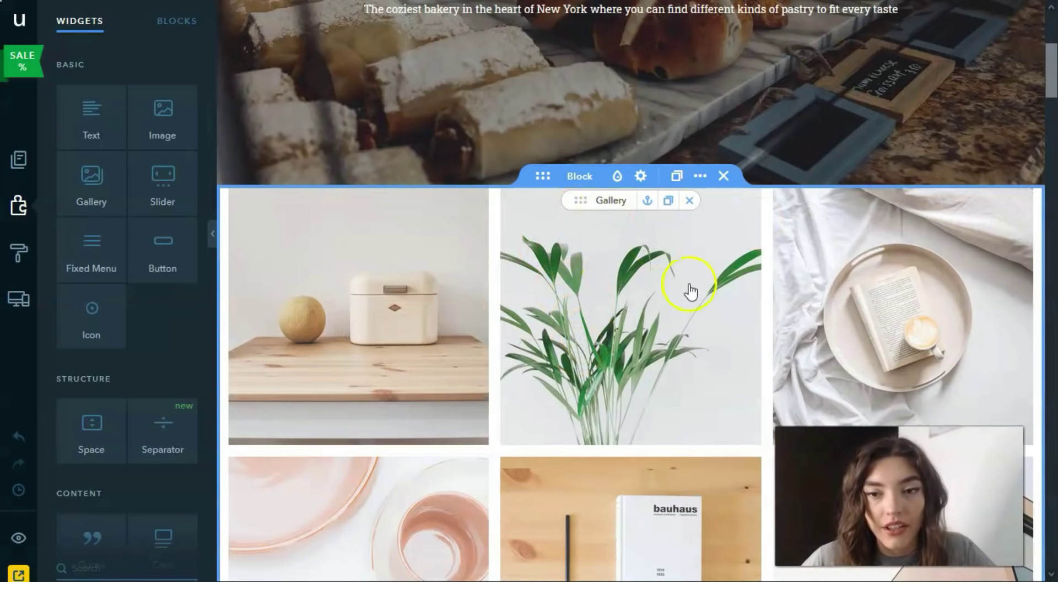
# - Open the new gallery for editing and delete its plant, bauhaus book and building images
pyautogui.scroll(-3, 733, 251)
pyautogui.scroll(1, 547, 158)
pyautogui.click(678, 211)
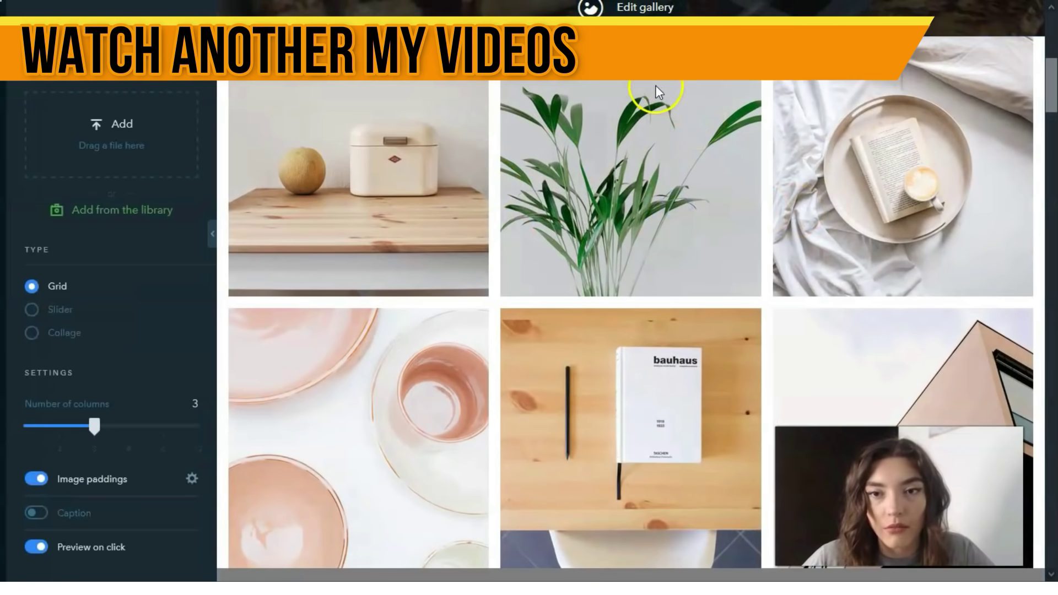
pyautogui.click(658, 60)
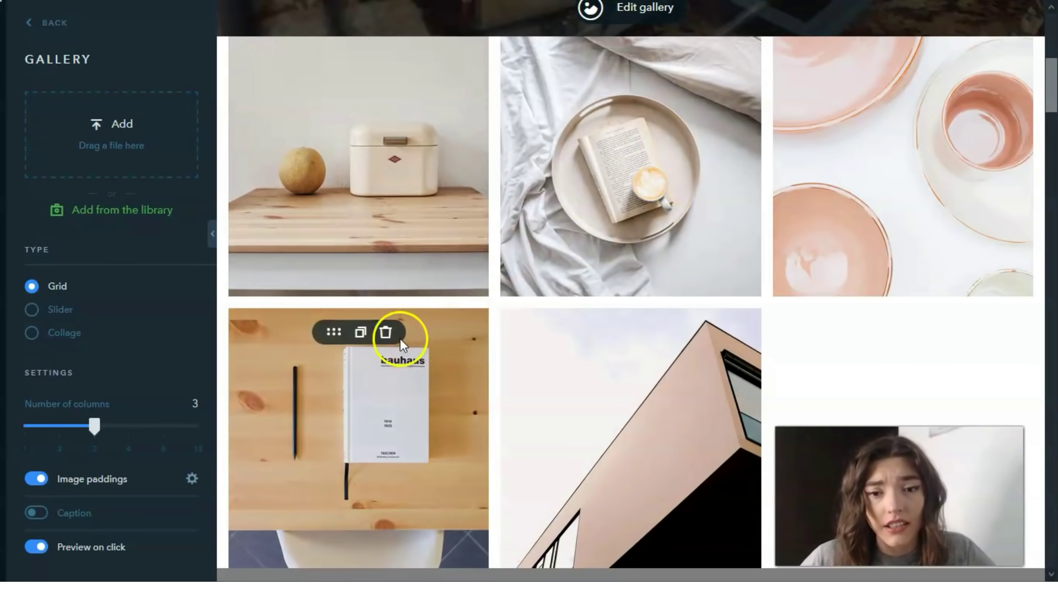
pyautogui.click(385, 332)
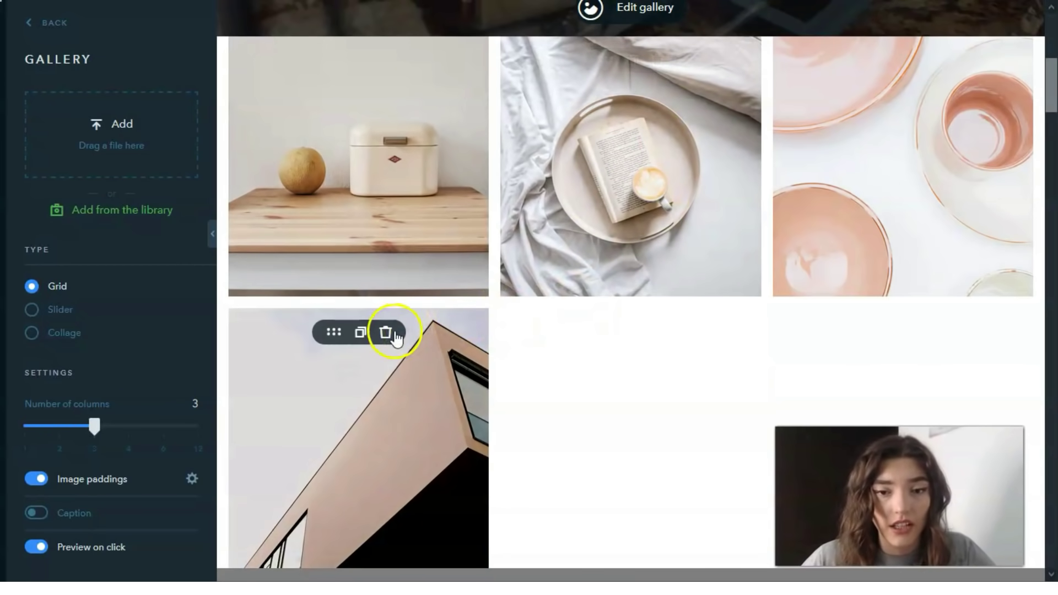
pyautogui.click(386, 332)
pyautogui.scroll(3, 575, 347)
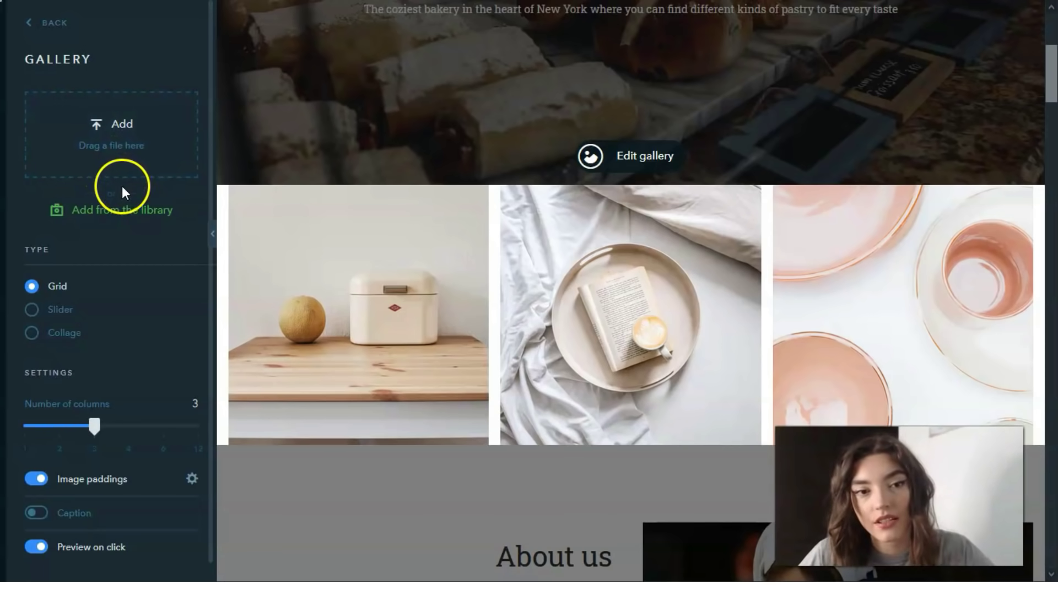
# - Open the image library for the gallery and get its stock photos ready for a search
pyautogui.click(117, 215)
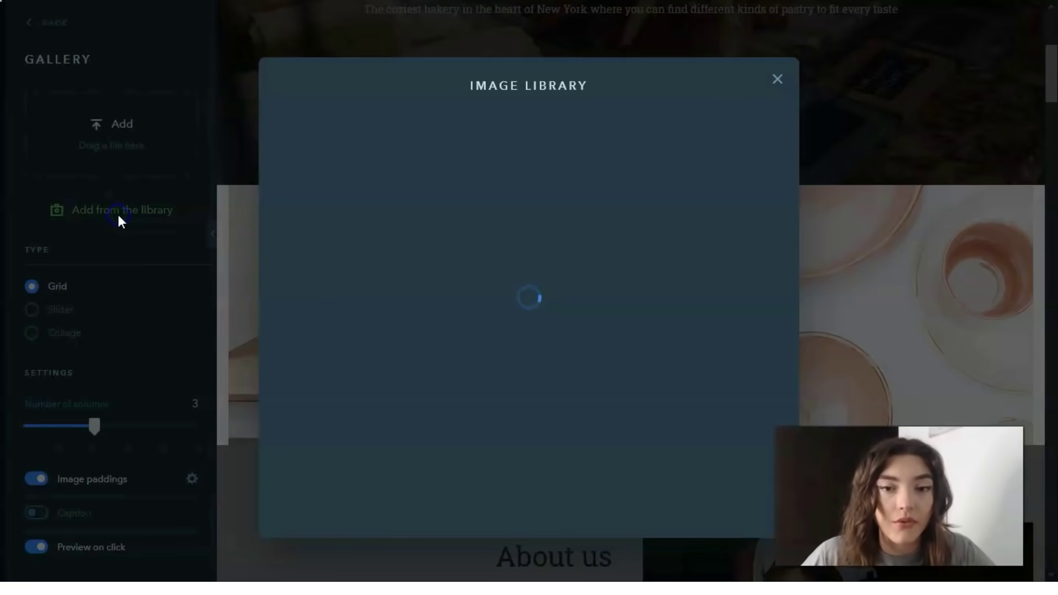
pyautogui.click(451, 118)
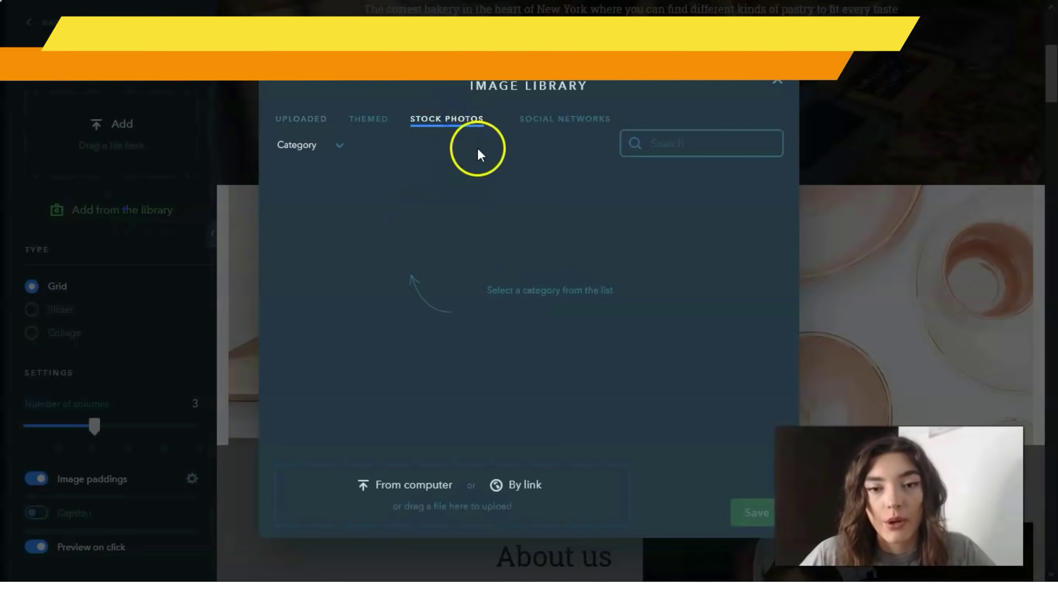
pyautogui.click(340, 146)
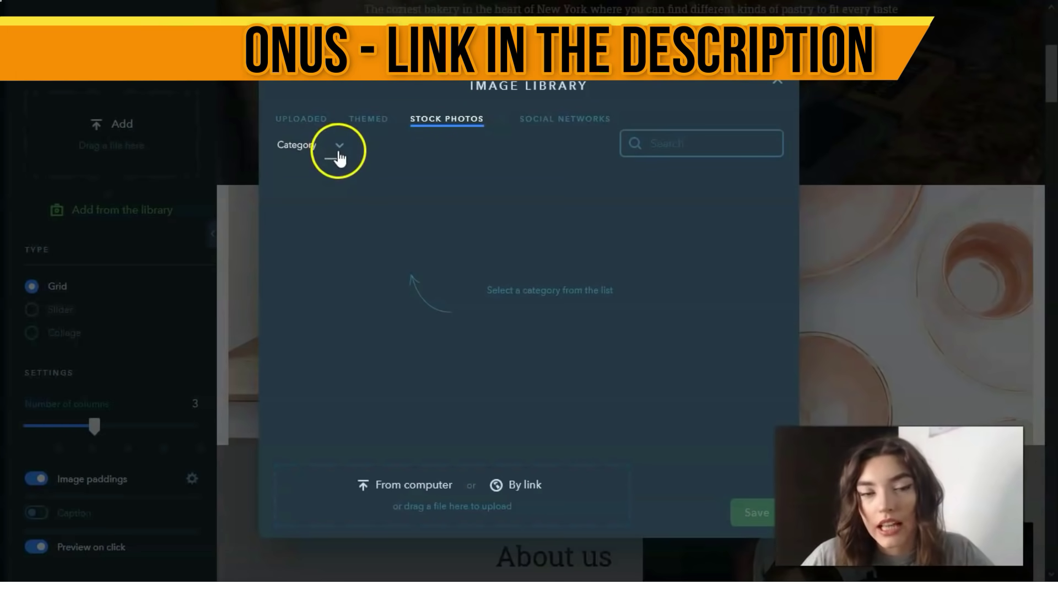
pyautogui.click(716, 141)
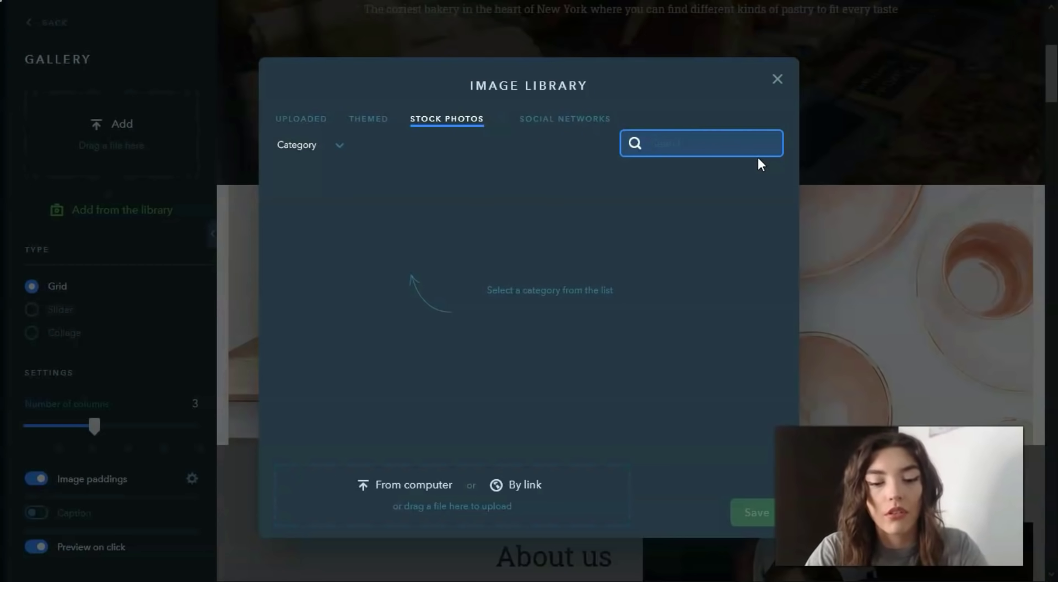
pyautogui.write('ыцууеы')
pyautogui.press('BackSpace')
pyautogui.press('BackSpace')
pyautogui.press('BackSpace')
pyautogui.press('BackSpace')
pyautogui.press('BackSpace')
pyautogui.press('BackSpace')
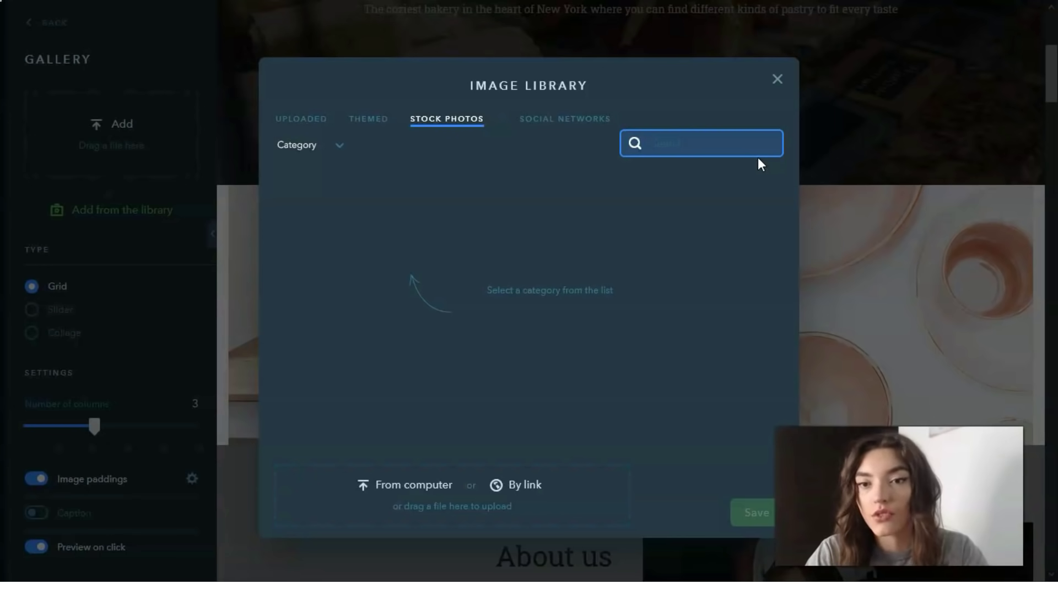
# - Search the stock photos for "bakery" and add two bread loaf photos and the cake display photo to the gallery
pyautogui.write('bakery')
pyautogui.press('Return')
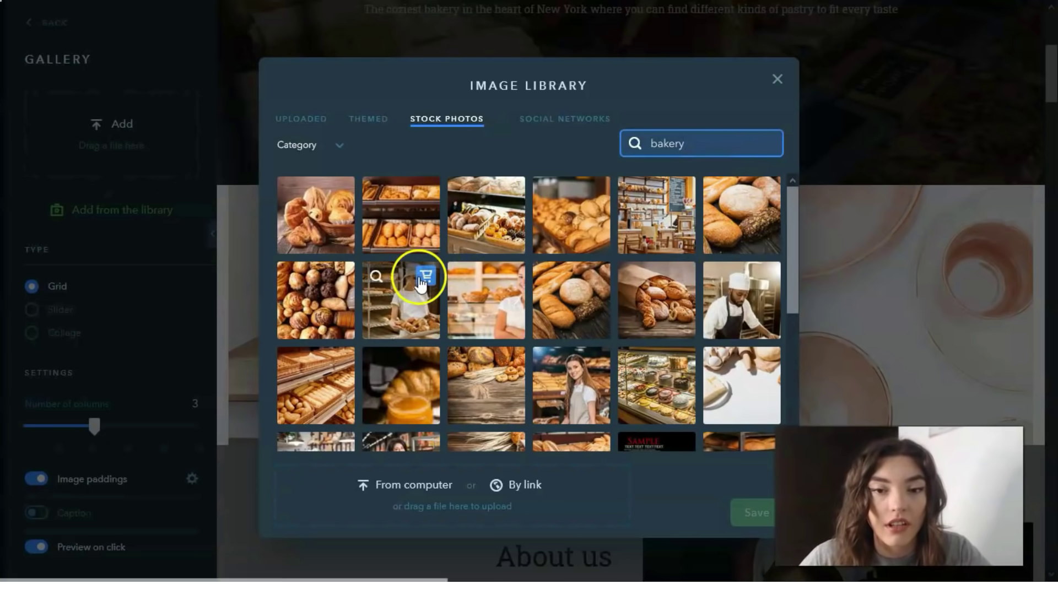
pyautogui.click(419, 281)
pyautogui.click(570, 320)
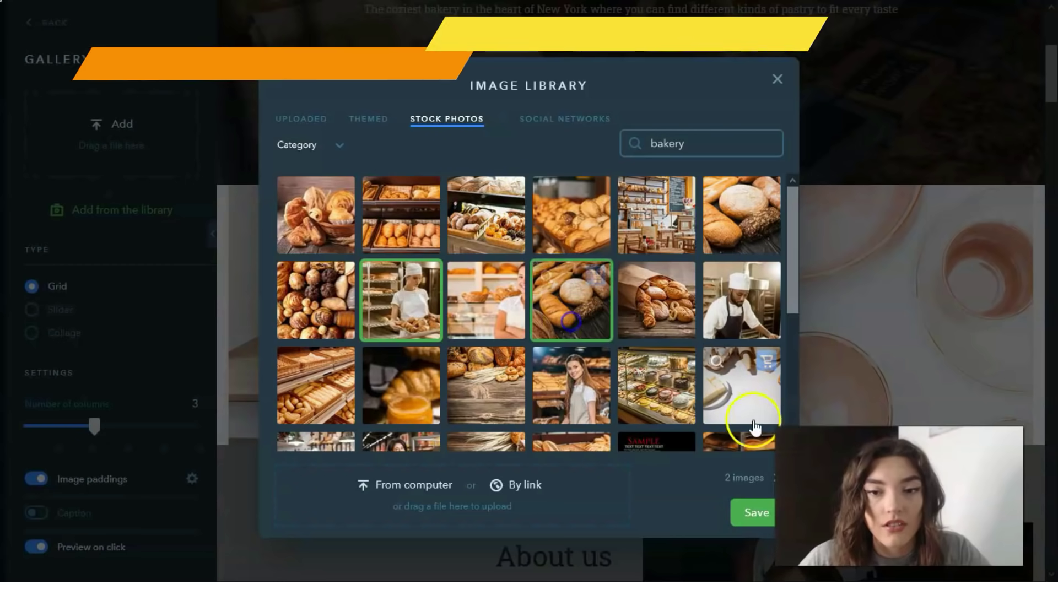
pyautogui.click(737, 313)
pyautogui.click(727, 270)
pyautogui.click(412, 318)
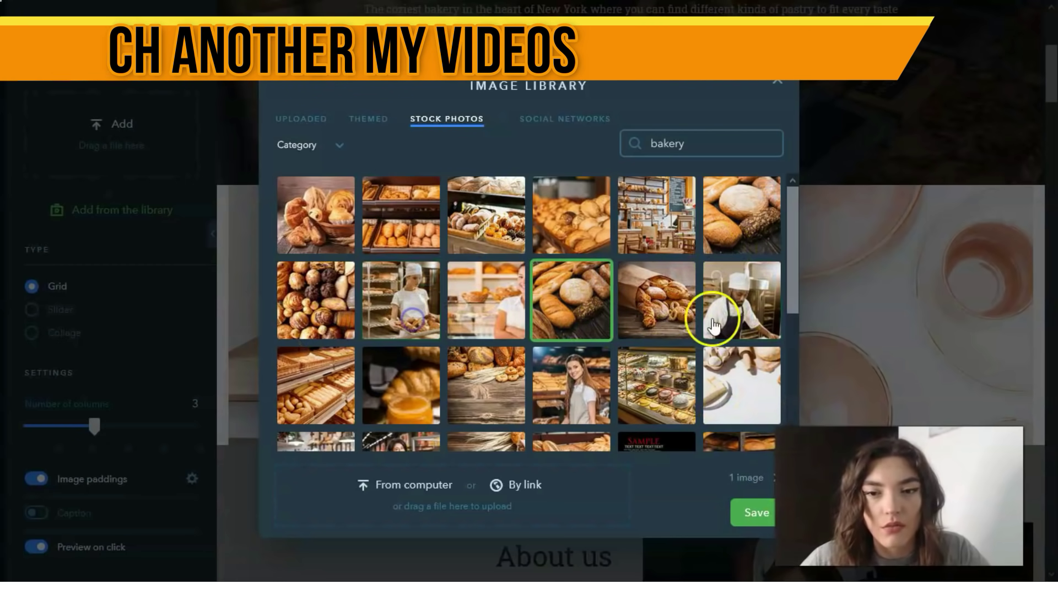
pyautogui.click(722, 223)
pyautogui.click(644, 222)
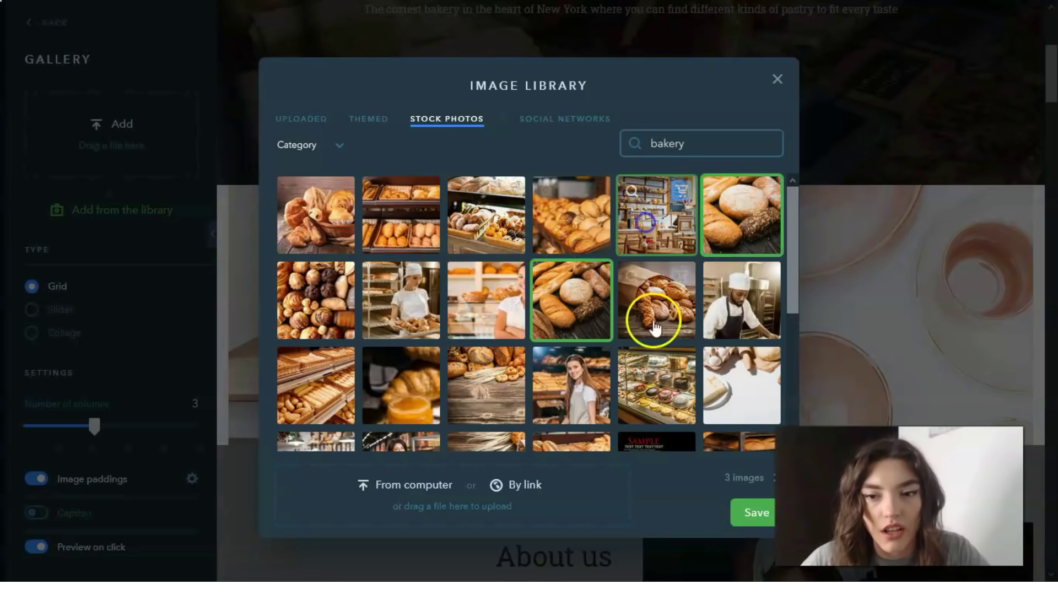
pyautogui.click(633, 207)
pyautogui.click(651, 410)
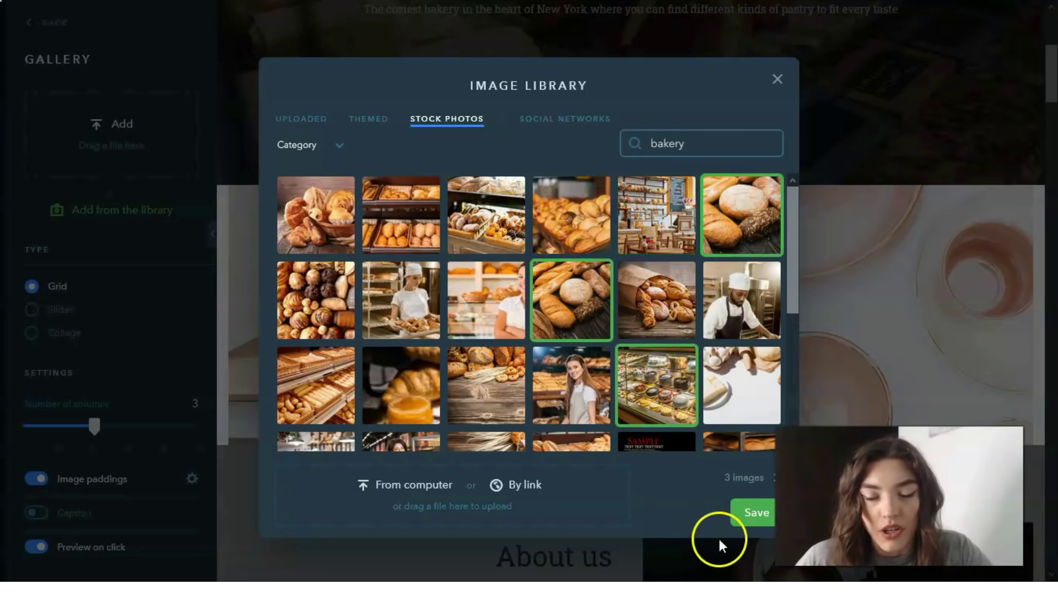
pyautogui.click(743, 515)
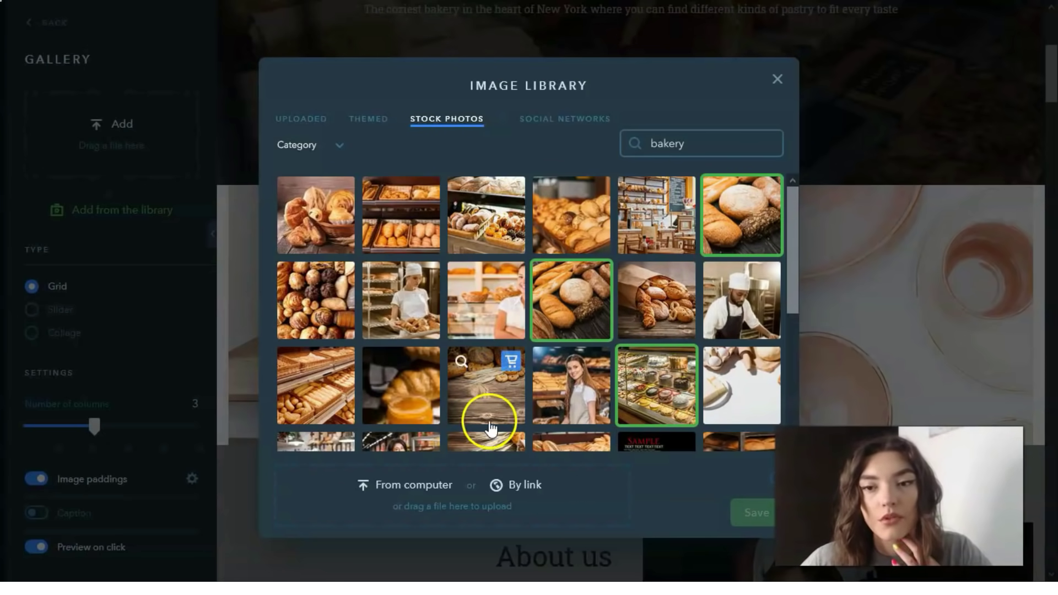
# - Reorder the gallery's second row so the cake display photo sits between the two bread photos
pyautogui.scroll(-5, 619, 302)
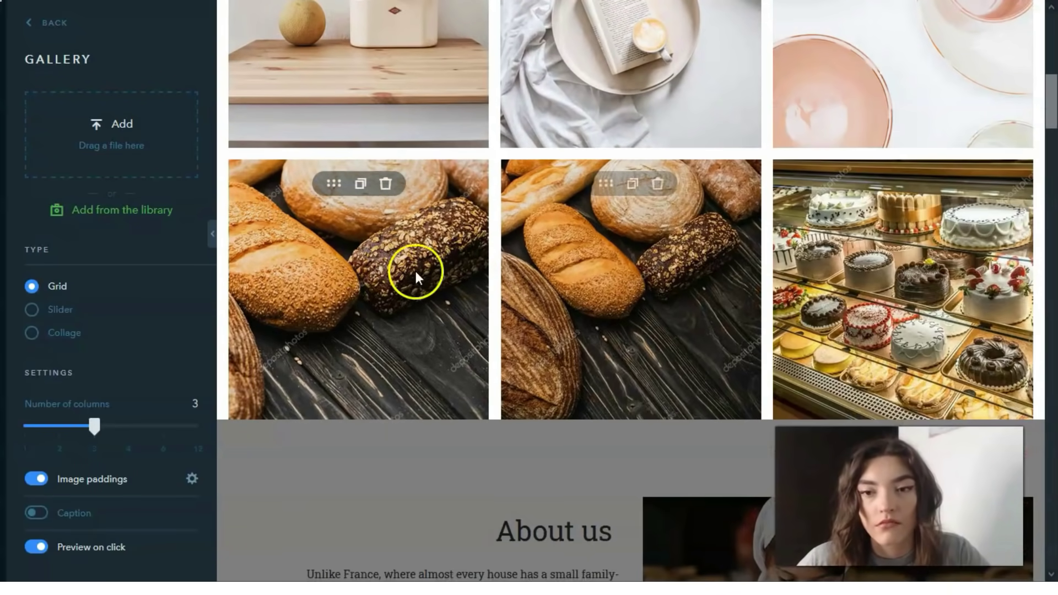
pyautogui.click(660, 284)
pyautogui.moveTo(534, 256); pyautogui.dragTo(530, 256)
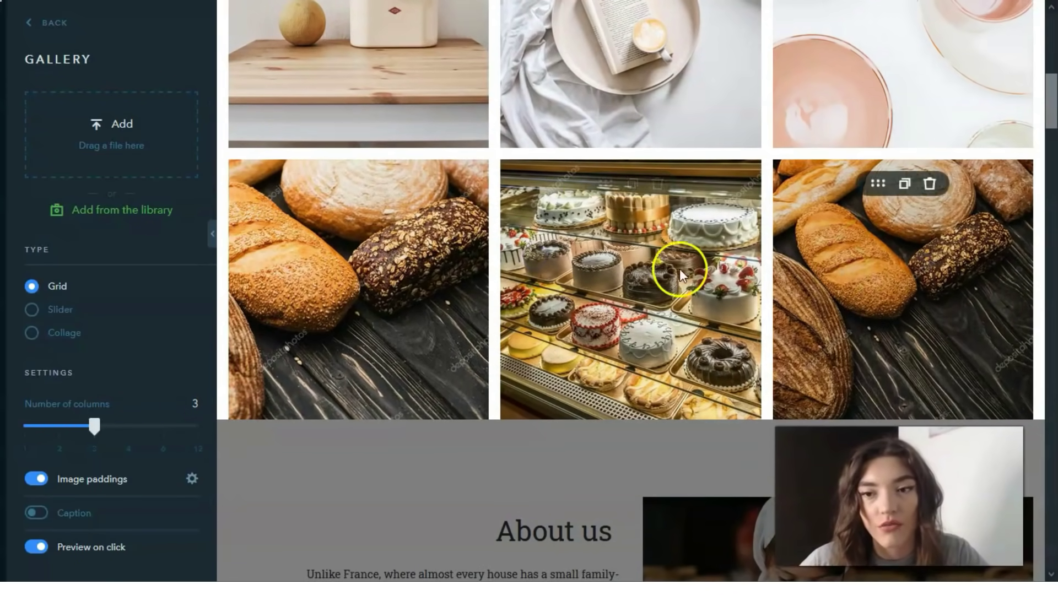
# - Delete the three remaining non-bakery photos from the gallery's first row and finish editing the gallery
pyautogui.scroll(5, 679, 268)
pyautogui.click(385, 210)
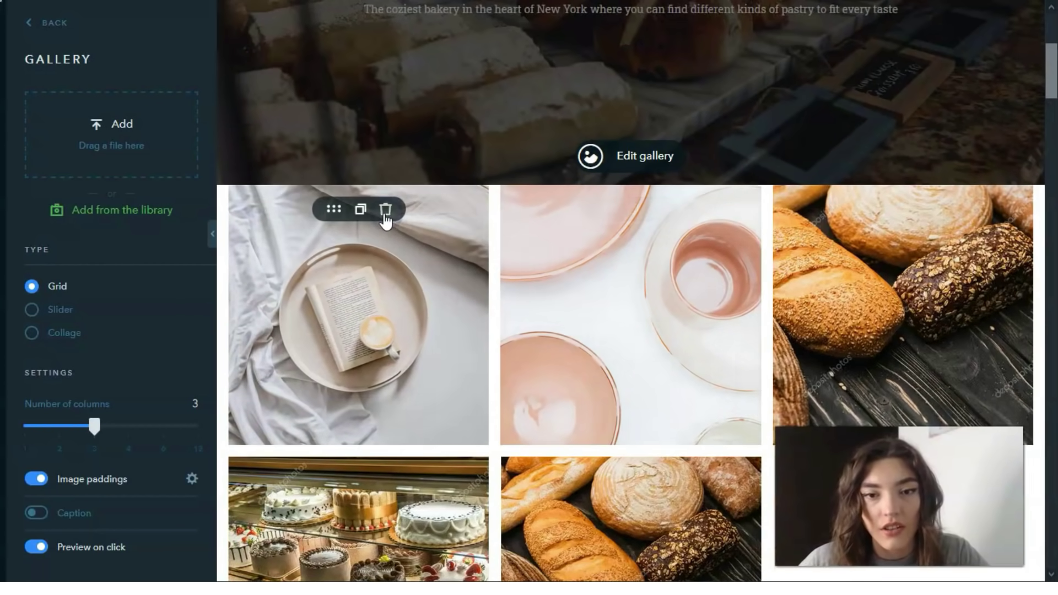
pyautogui.click(386, 209)
pyautogui.click(387, 211)
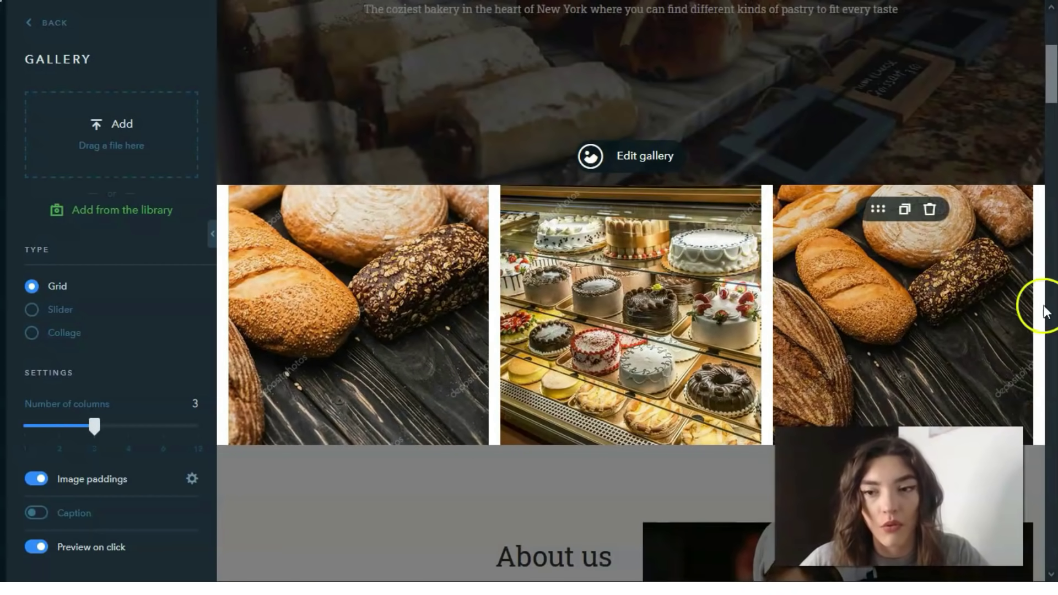
pyautogui.scroll(-3, 374, 284)
pyautogui.scroll(-1, 375, 286)
pyautogui.scroll(-1, 150, 275)
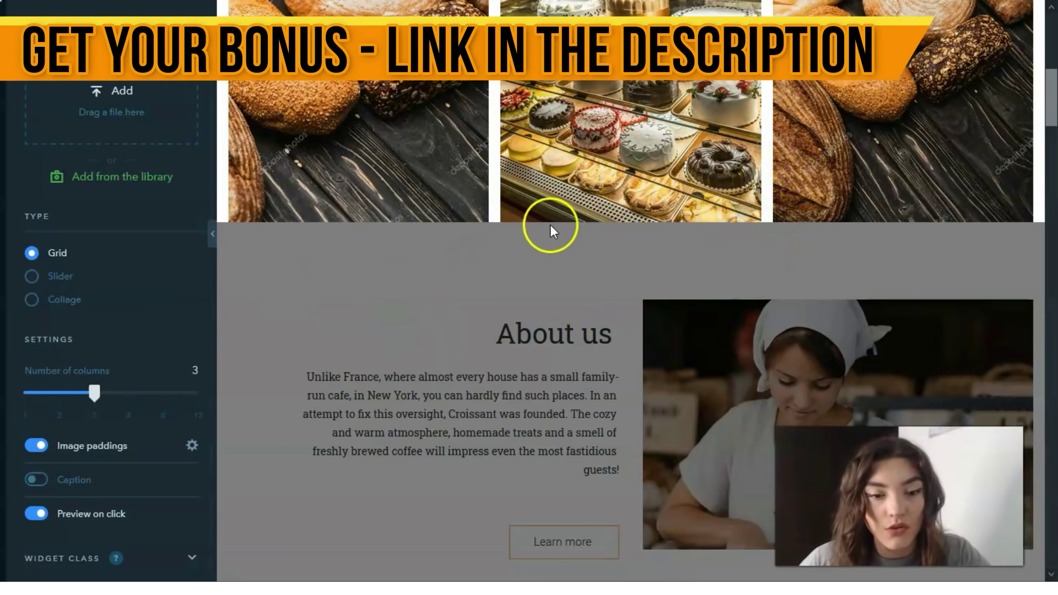
pyautogui.scroll(5, 521, 188)
pyautogui.scroll(-5, 452, 232)
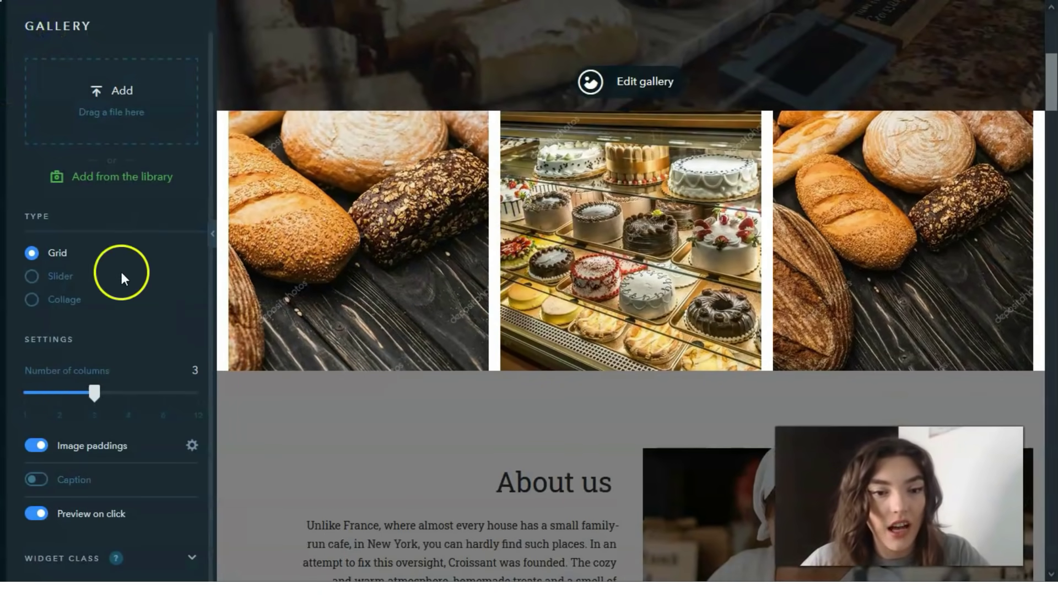
pyautogui.click(327, 418)
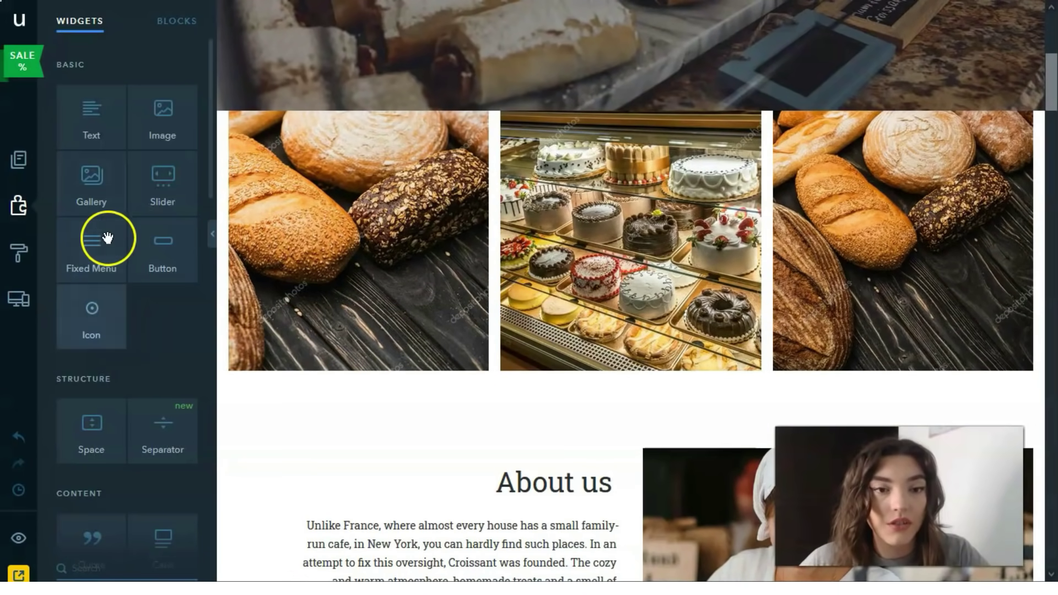
# - Try the gold and tan color schemes on the site's design, and reapply the peach scheme
pyautogui.scroll(-2, 143, 167)
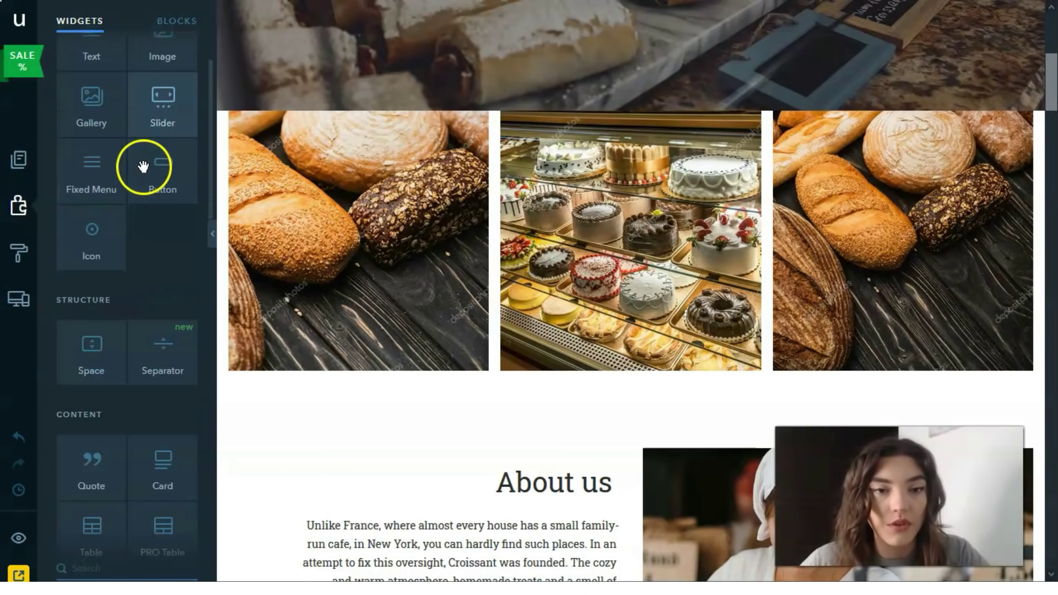
pyautogui.click(18, 252)
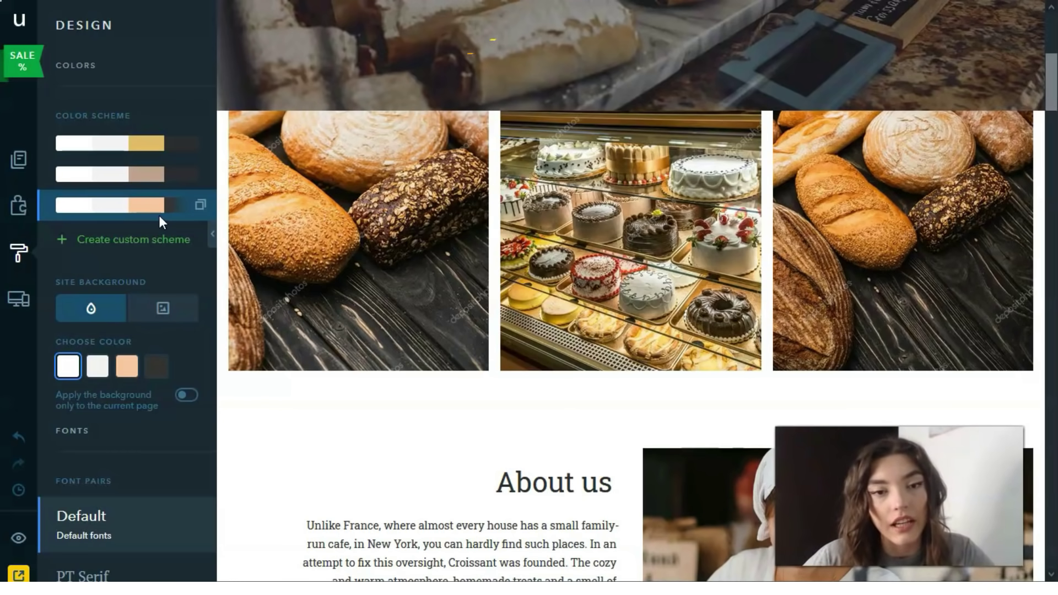
pyautogui.click(127, 160)
pyautogui.click(141, 143)
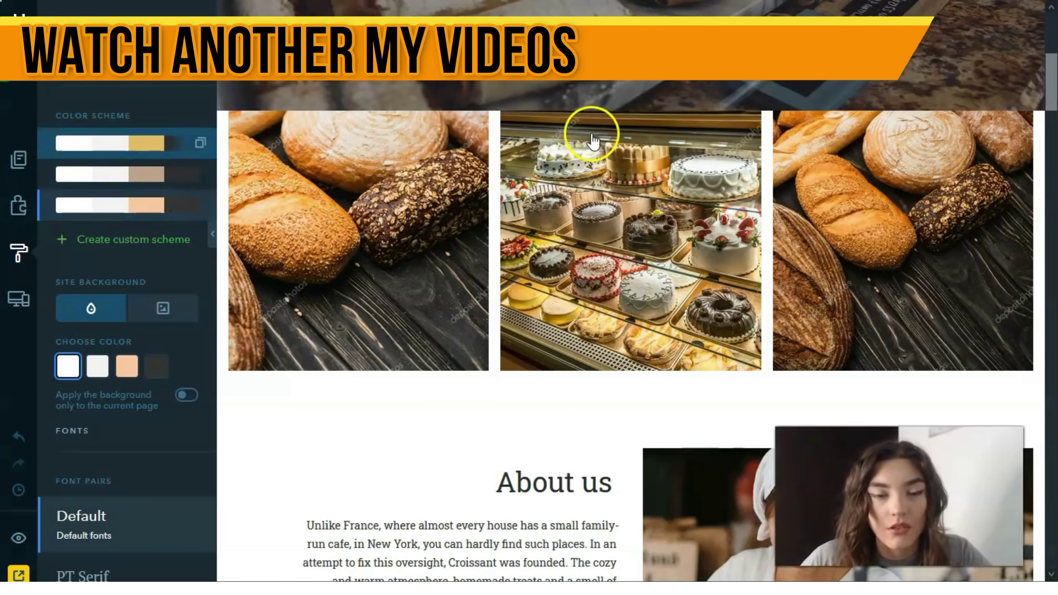
pyautogui.scroll(-15, 956, 201)
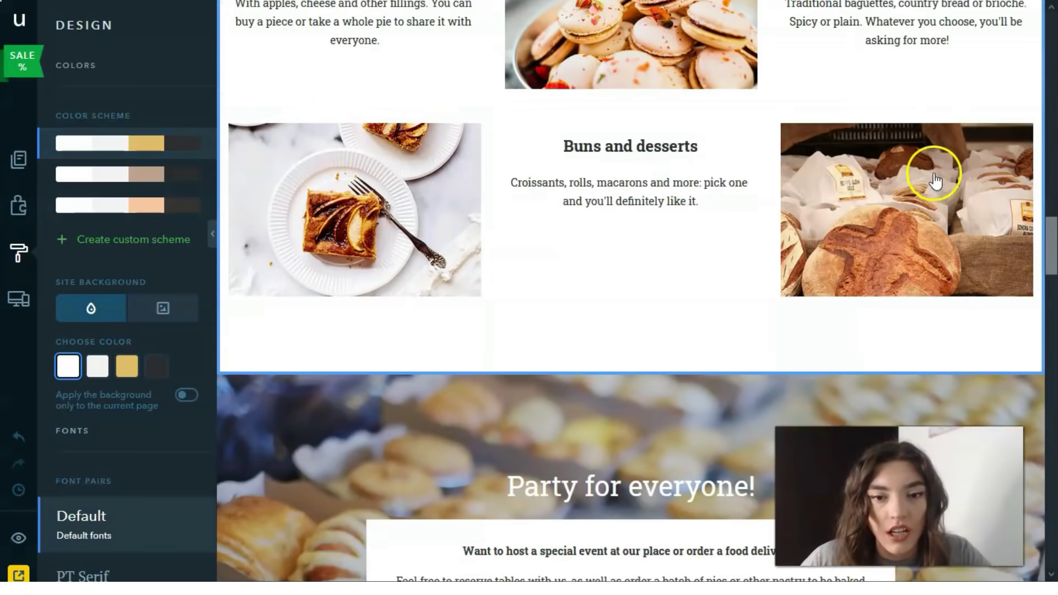
pyautogui.scroll(-8, 935, 181)
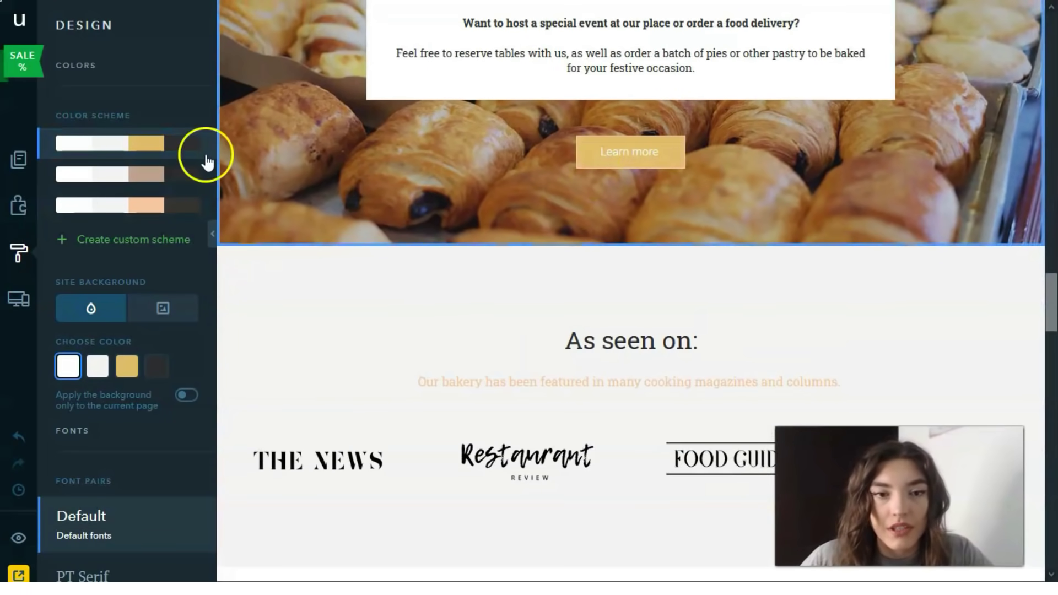
pyautogui.click(172, 179)
pyautogui.click(633, 172)
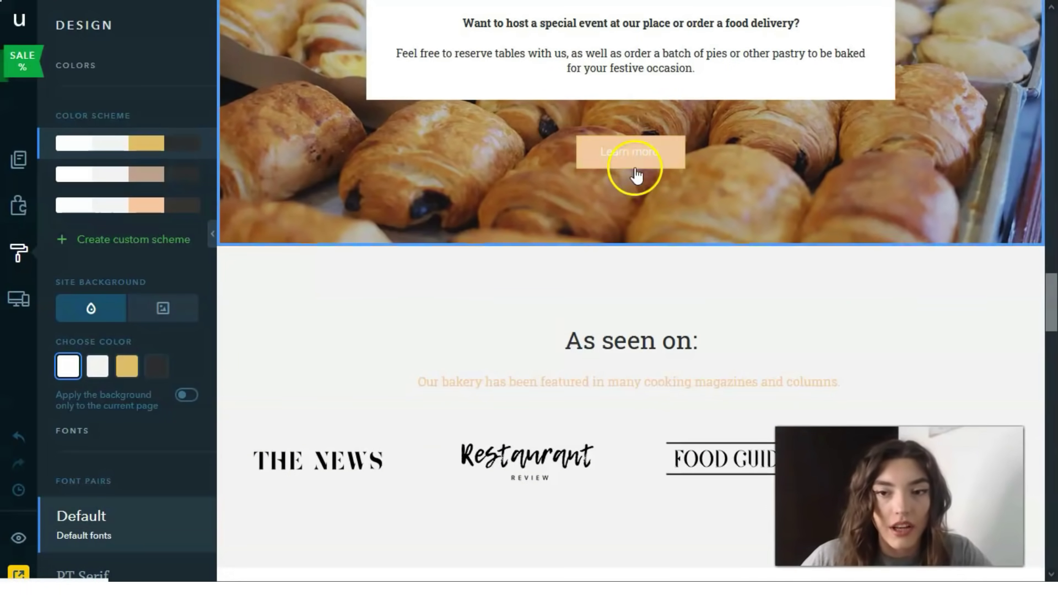
pyautogui.click(110, 208)
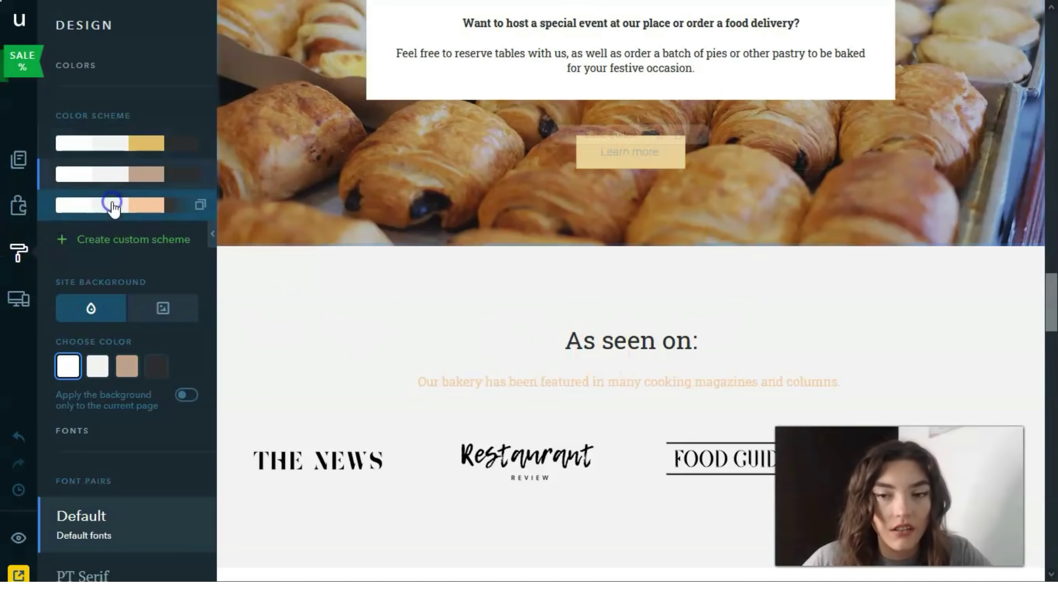
# - Set the site background to the scheme's dark color and apply the Open Sans and Fira Sans font pair
pyautogui.click(157, 367)
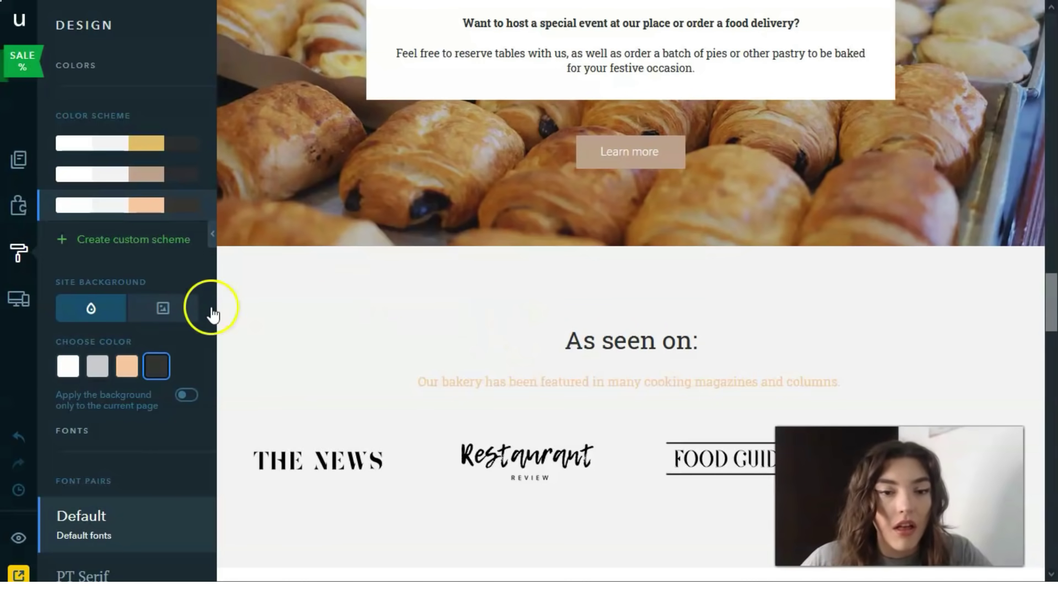
pyautogui.scroll(-10, 684, 330)
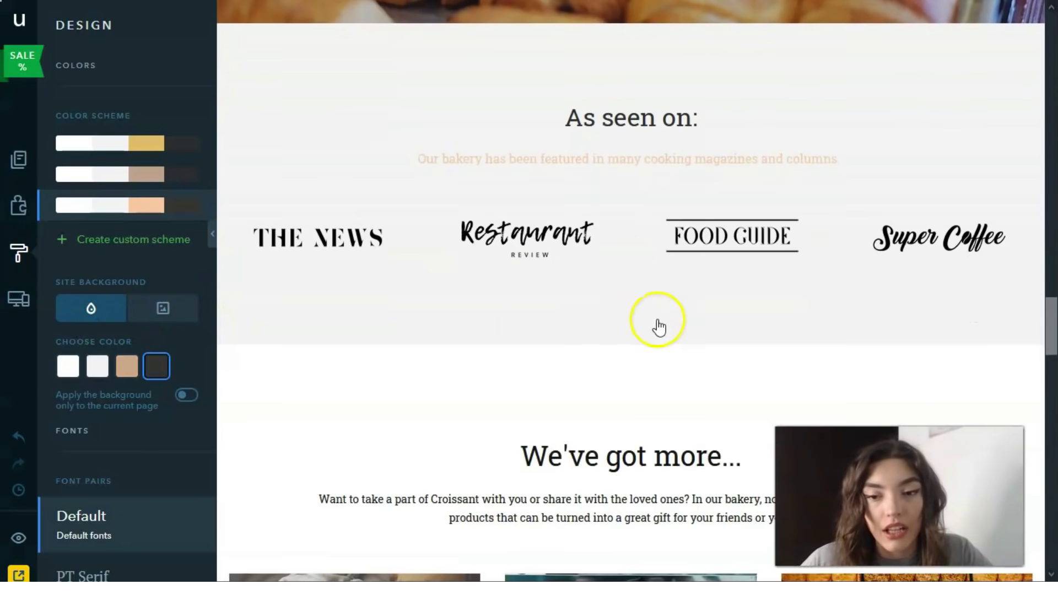
pyautogui.scroll(8, 595, 320)
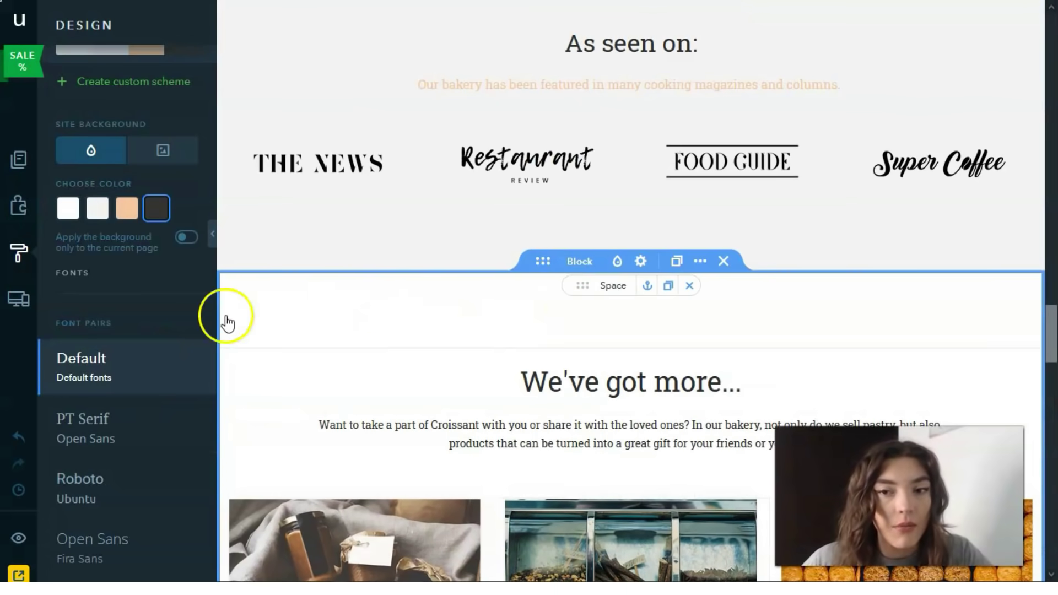
pyautogui.scroll(-5, 147, 316)
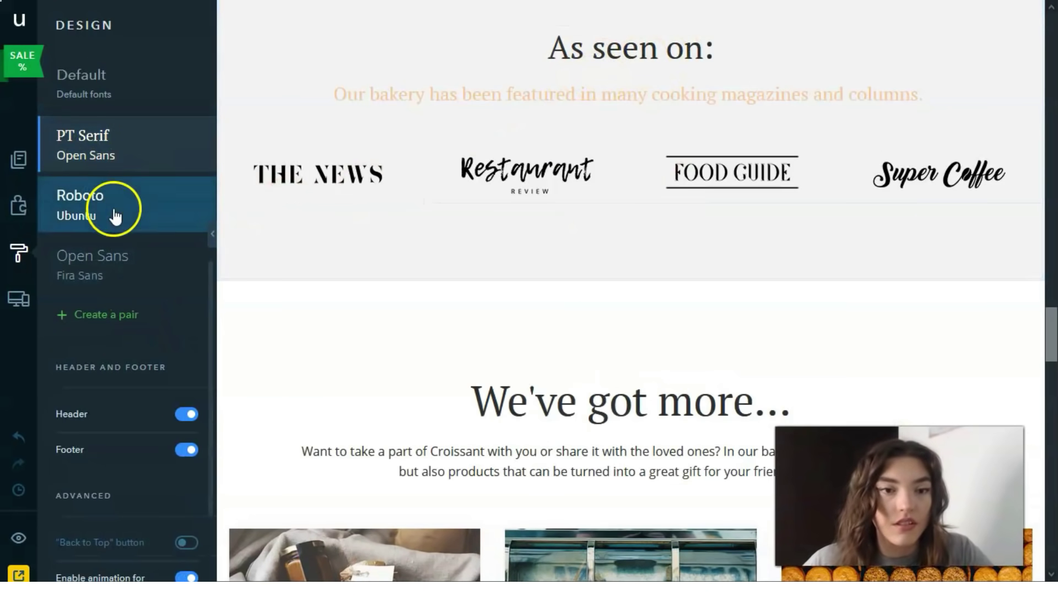
pyautogui.click(136, 259)
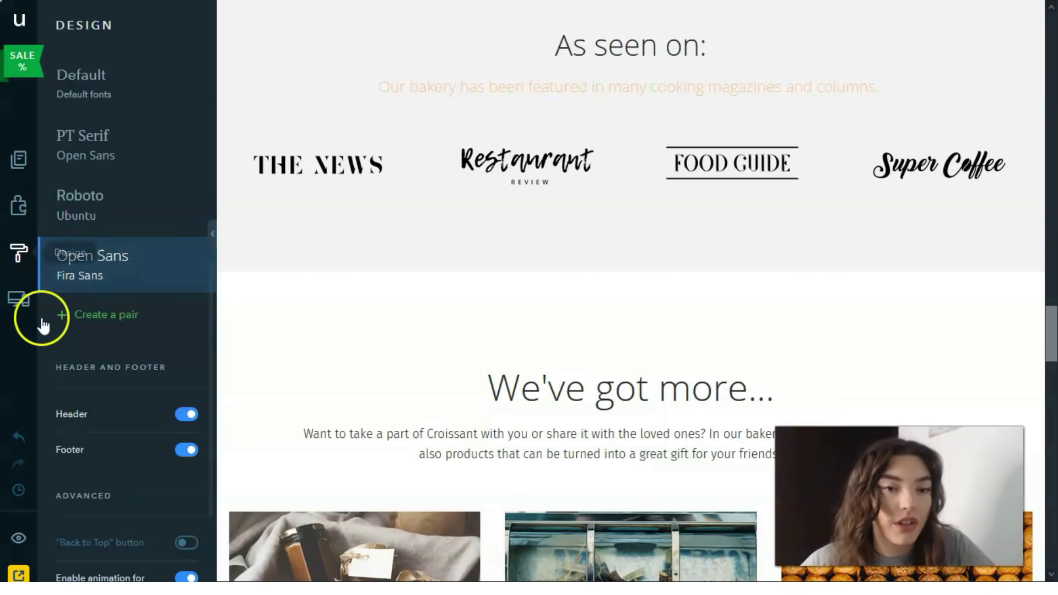
# - Check the Home page in the tablet and mobile adaptive views, and return to the desktop view
pyautogui.click(20, 302)
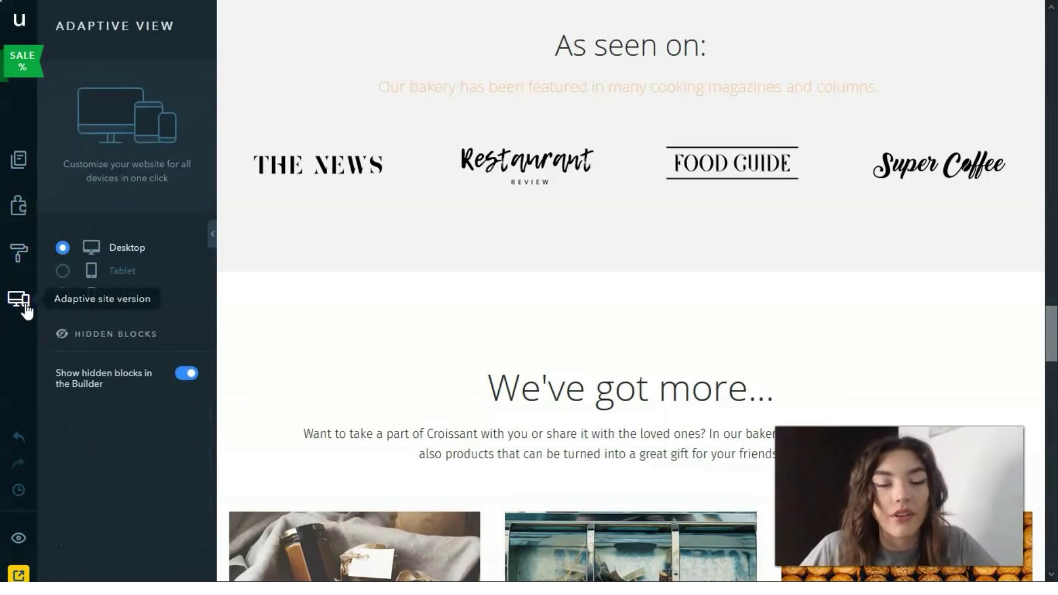
pyautogui.click(63, 271)
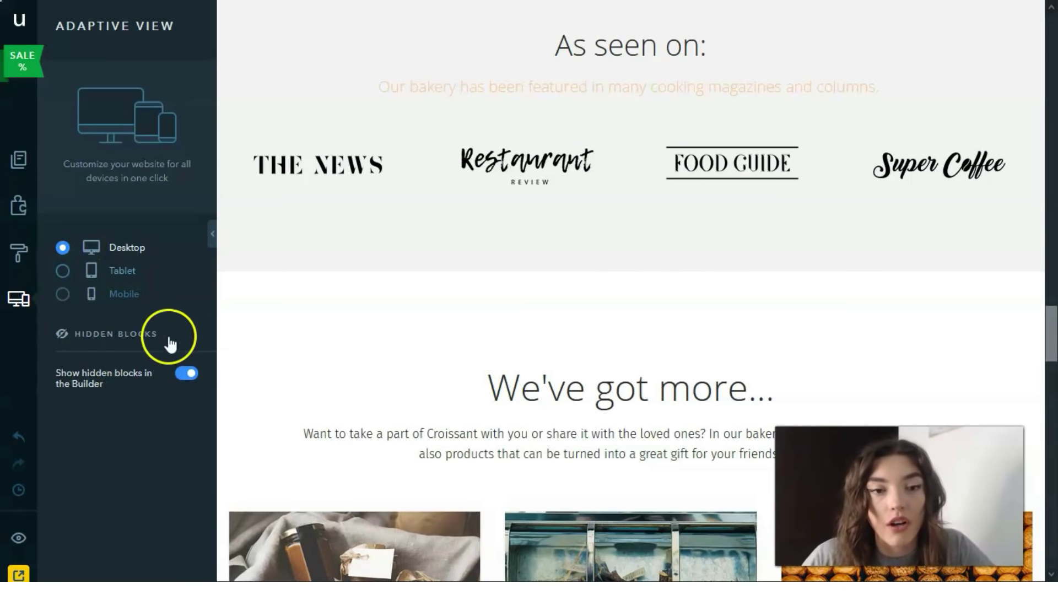
pyautogui.scroll(15, 715, 360)
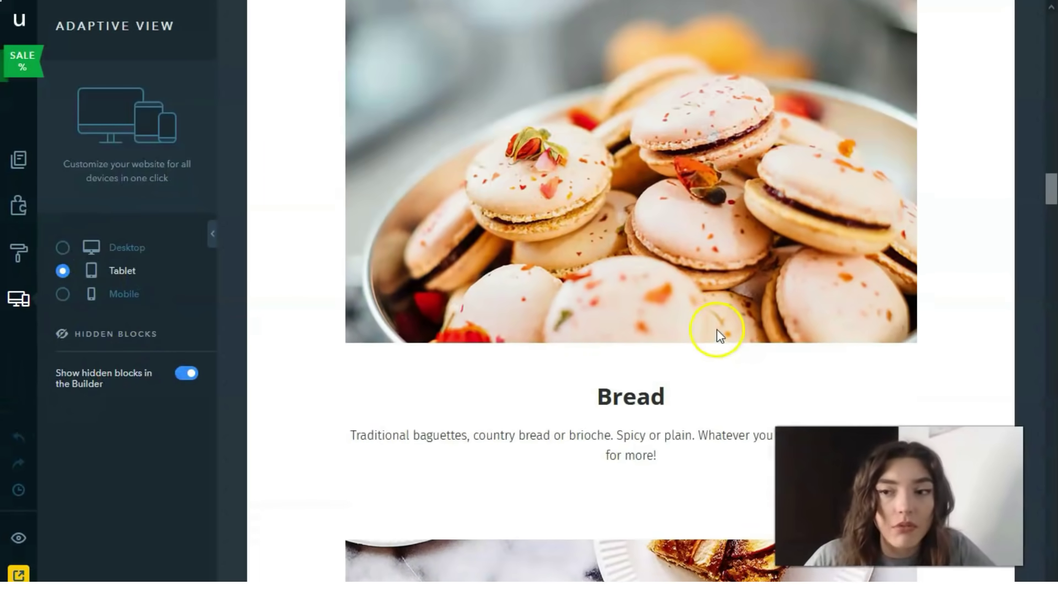
pyautogui.scroll(10, 719, 335)
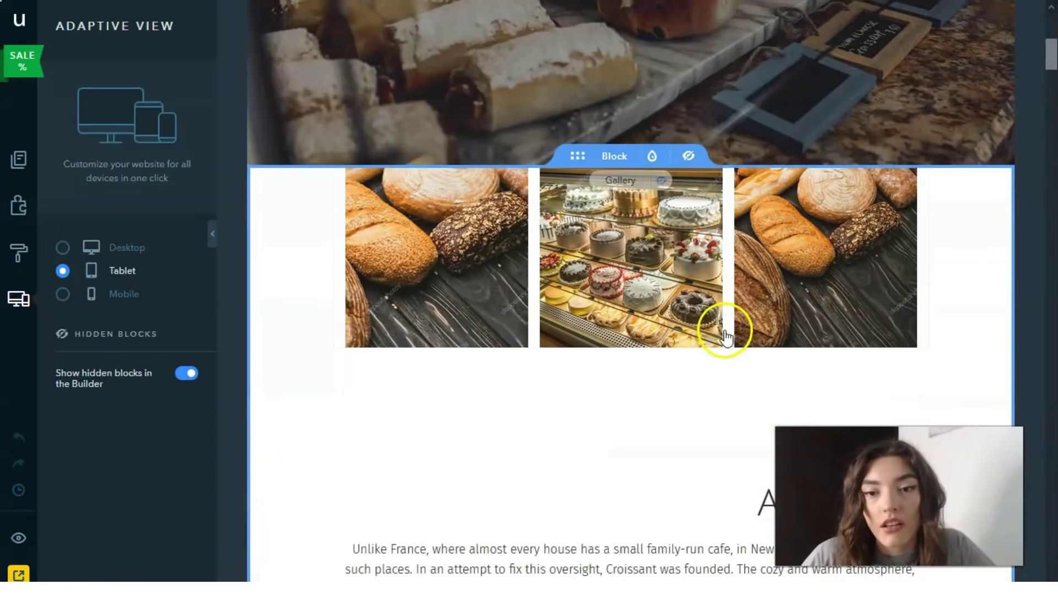
pyautogui.scroll(-10, 726, 338)
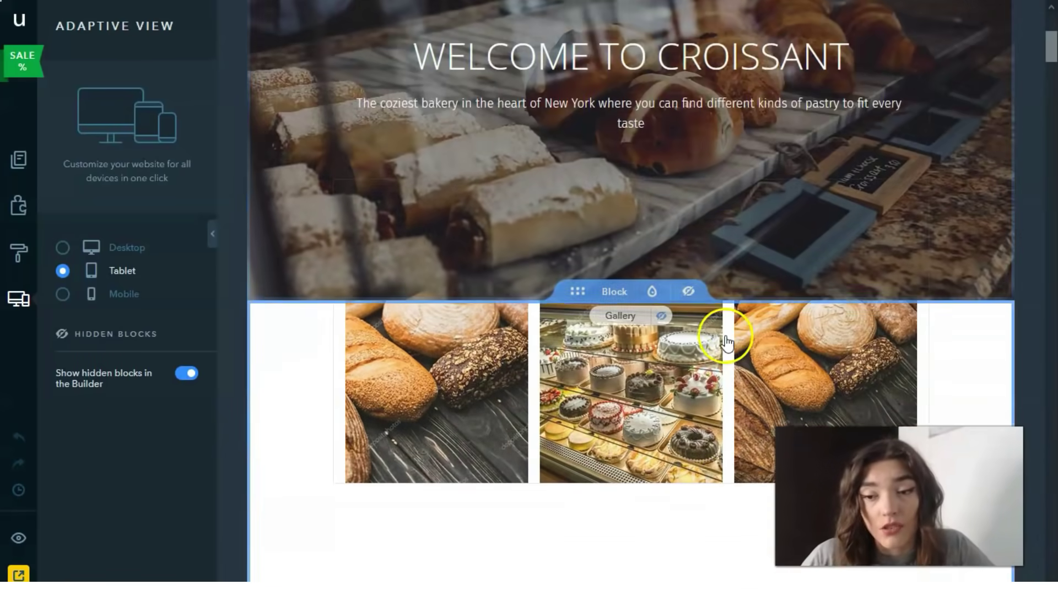
pyautogui.scroll(-10, 729, 339)
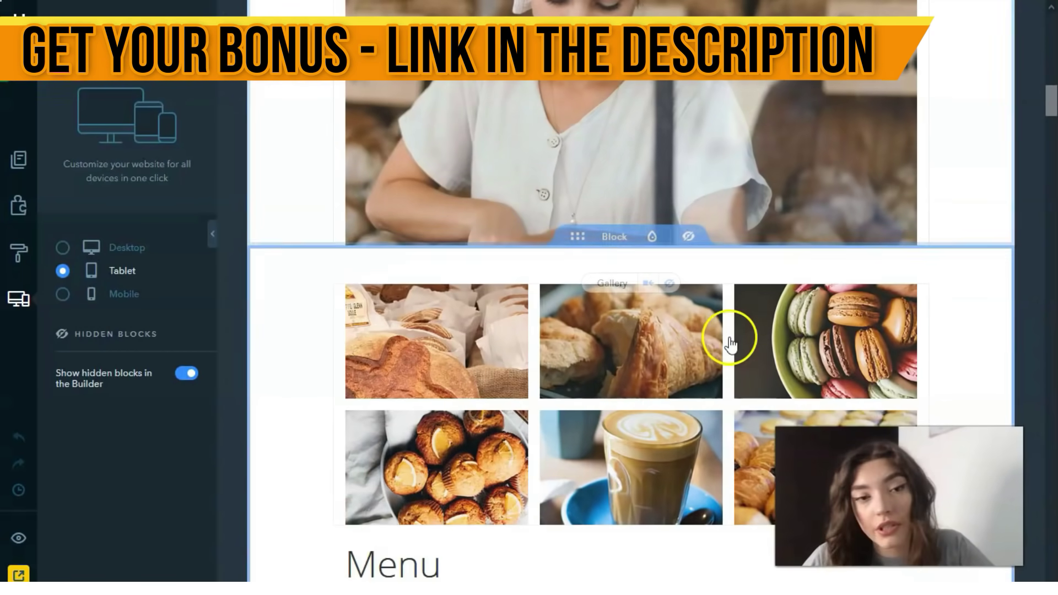
pyautogui.scroll(-10, 730, 339)
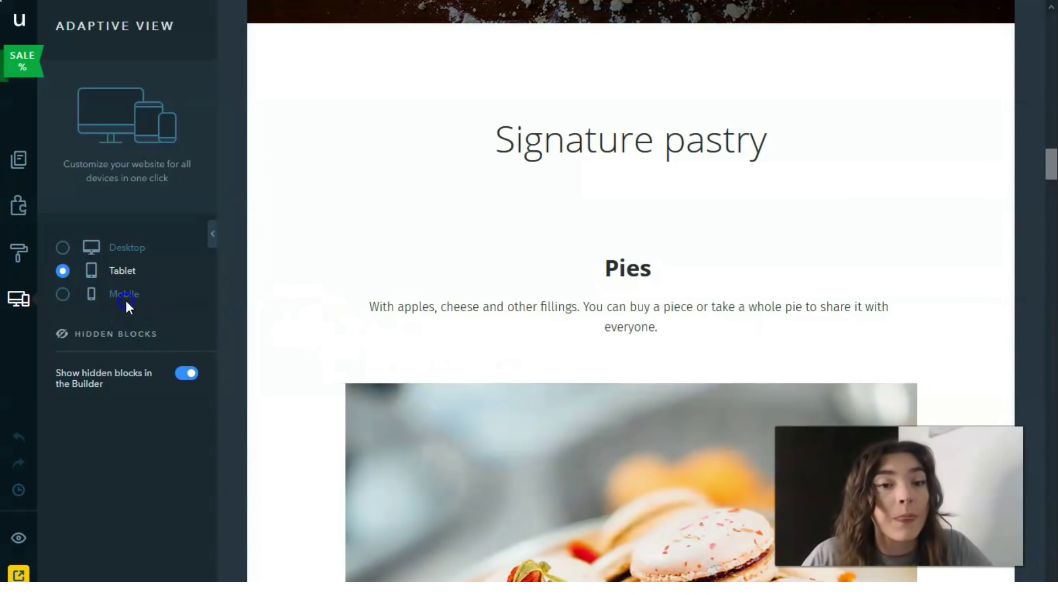
pyautogui.click(64, 296)
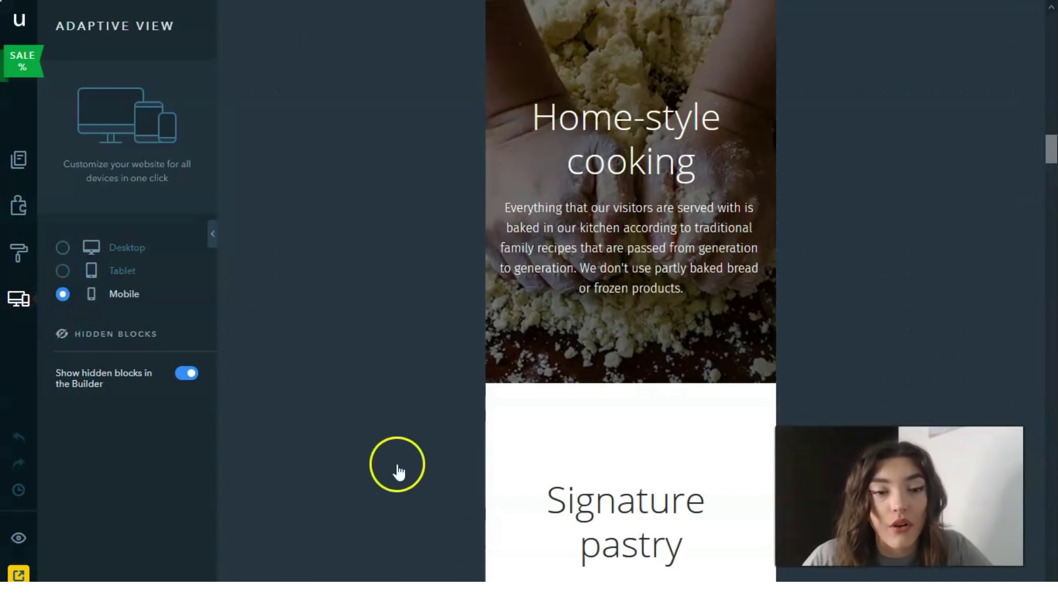
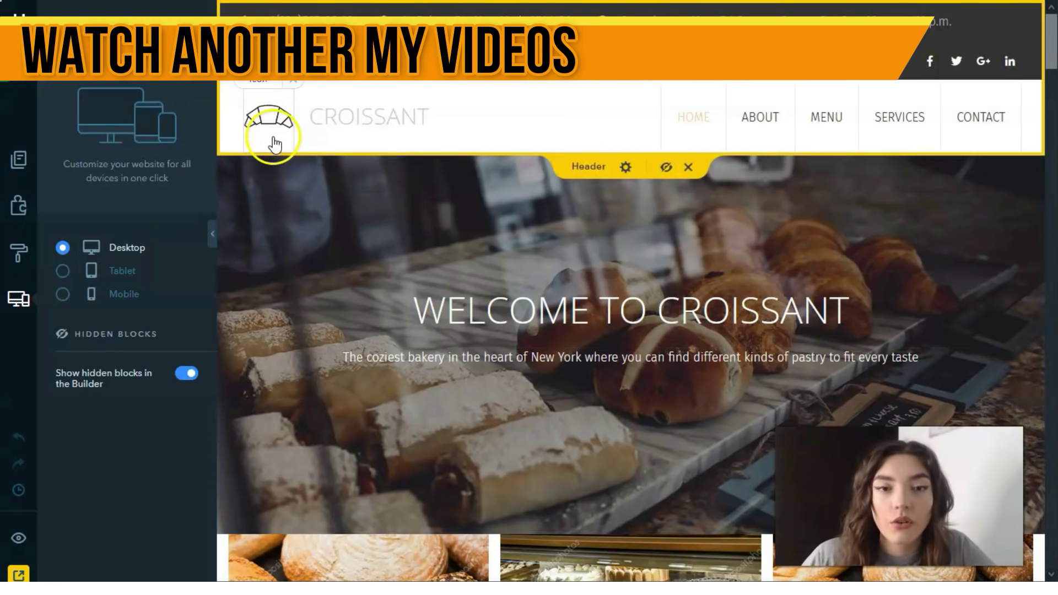
pyautogui.click(205, 222)
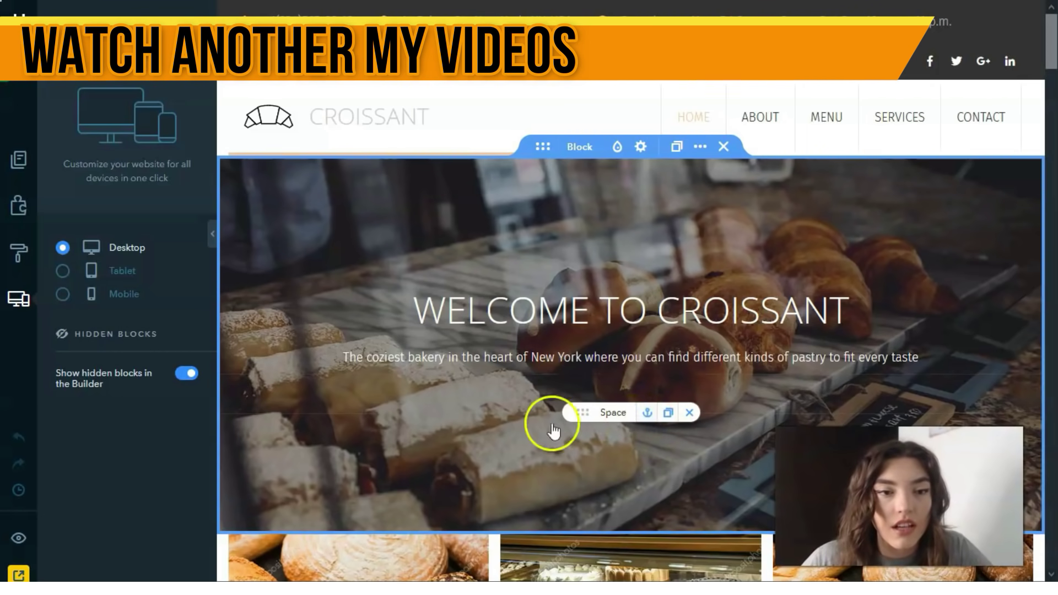
# - Add a Button widget to the welcome block, centered below its tagline
pyautogui.click(17, 162)
pyautogui.click(18, 204)
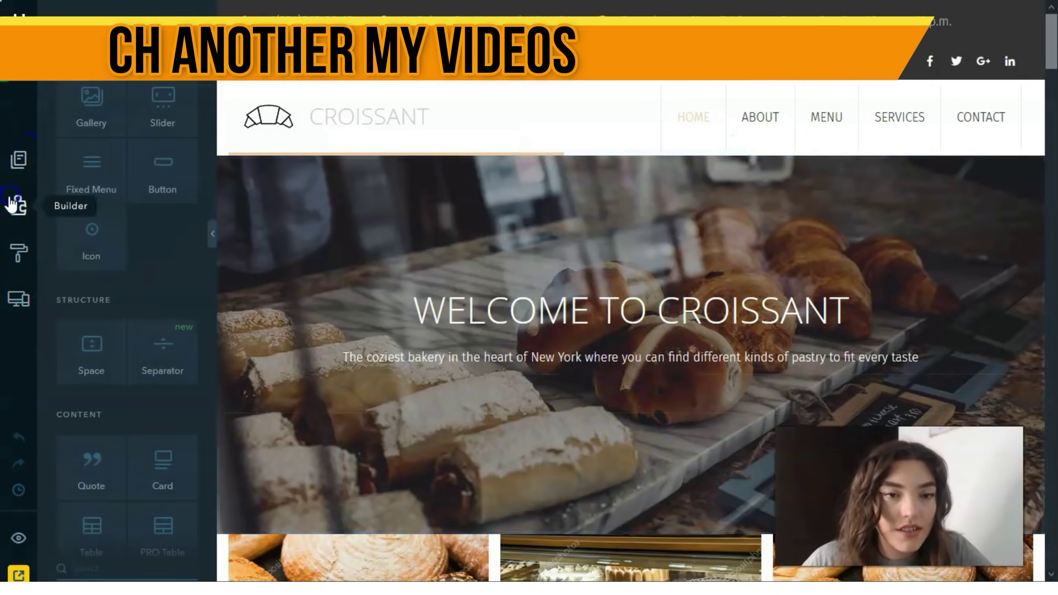
pyautogui.moveTo(544, 392); pyautogui.dragTo(652, 411)
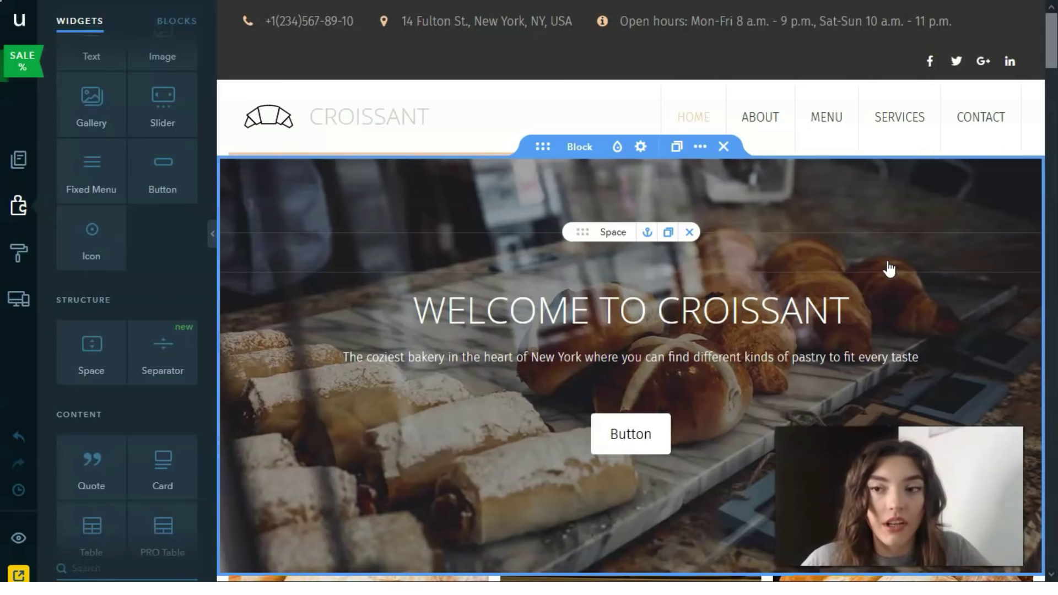
# - Look through the Home page from the bakery gallery and About us section down to the Home-style cooking block
pyautogui.scroll(-9, 888, 269)
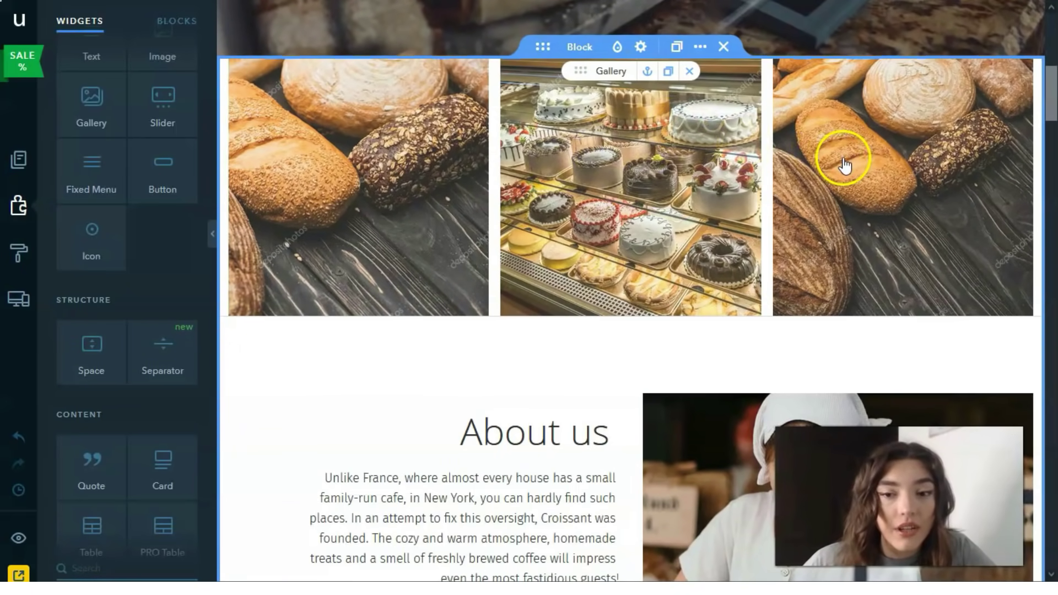
pyautogui.moveTo(785, 319); pyautogui.dragTo(710, 394)
pyautogui.scroll(3, 711, 380)
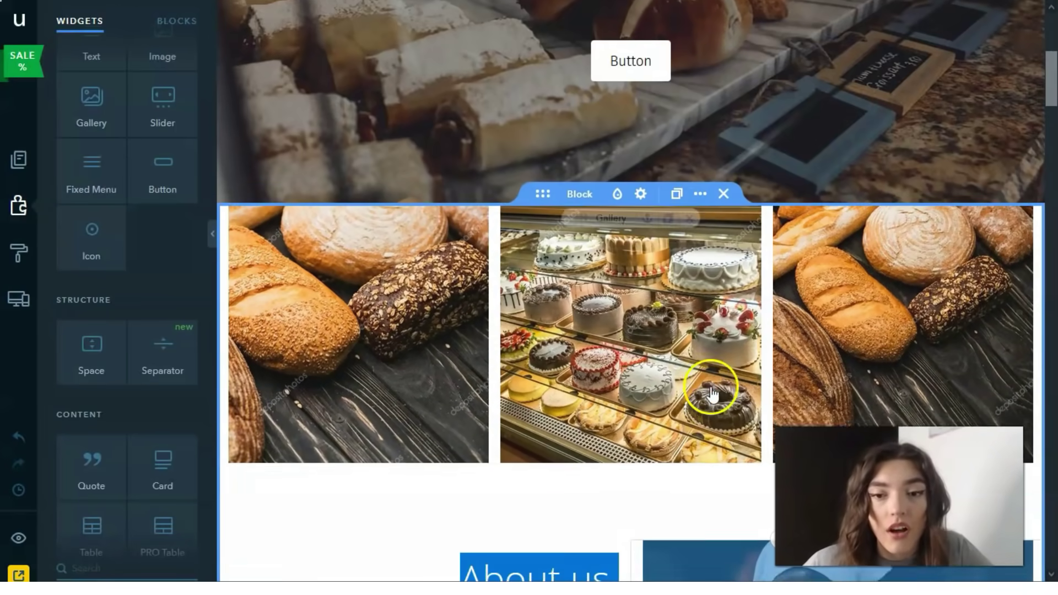
pyautogui.scroll(-5, 536, 231)
pyautogui.click(517, 228)
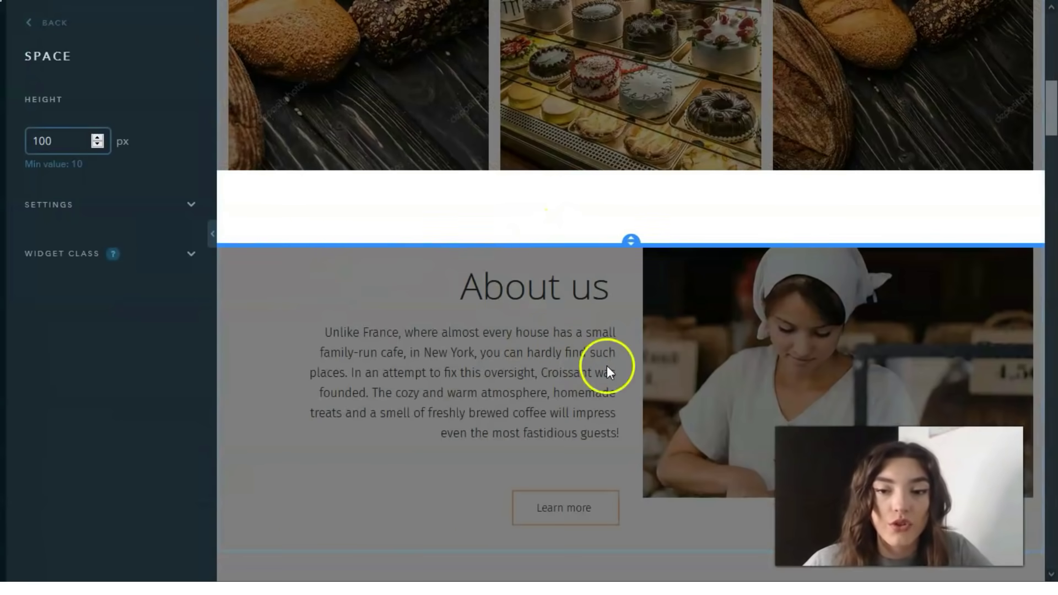
pyautogui.click(334, 304)
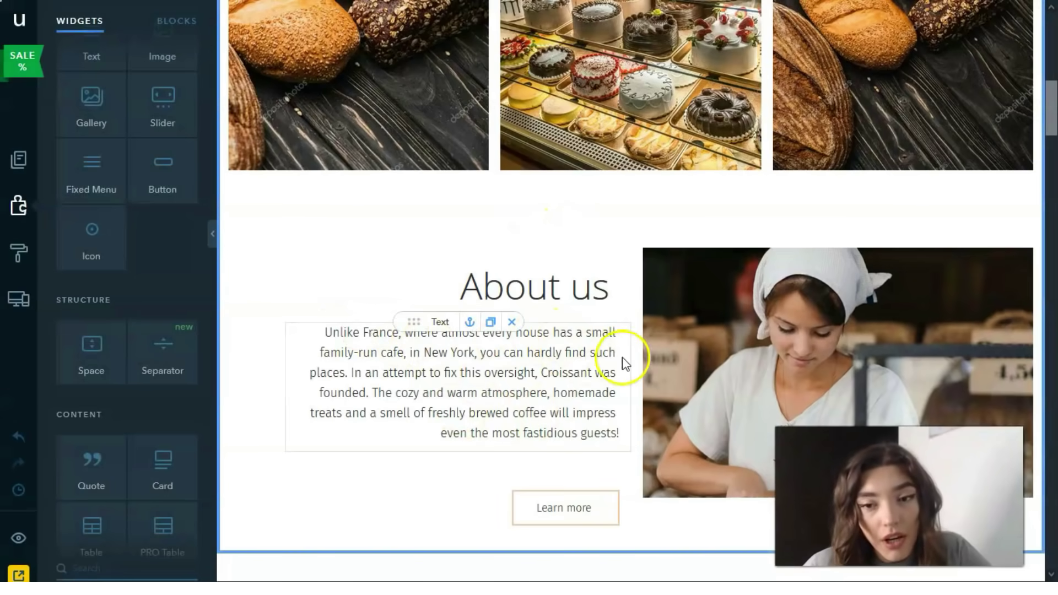
pyautogui.scroll(-4, 619, 390)
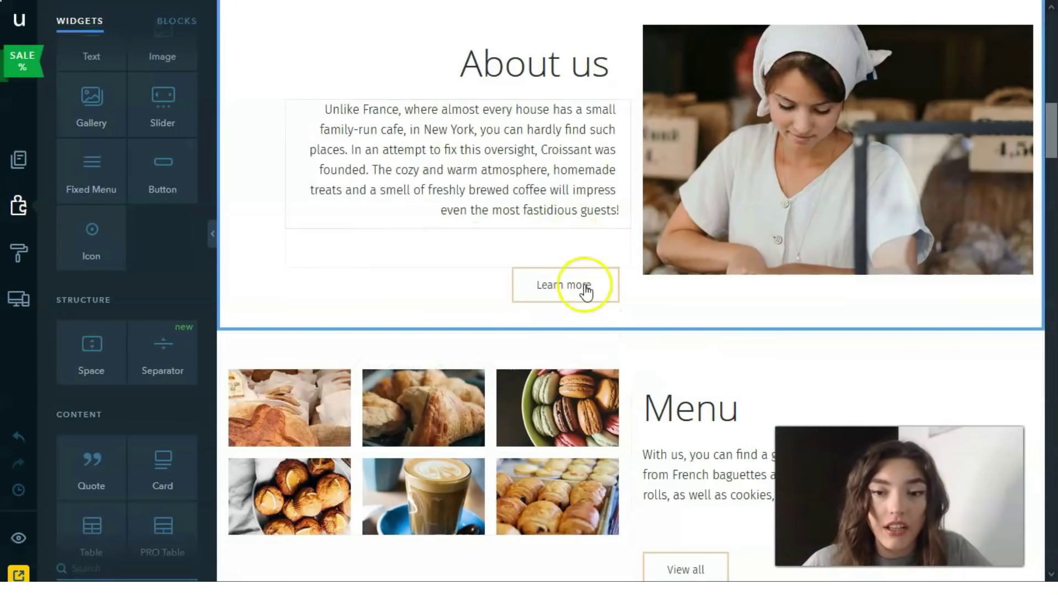
pyautogui.scroll(-6, 551, 330)
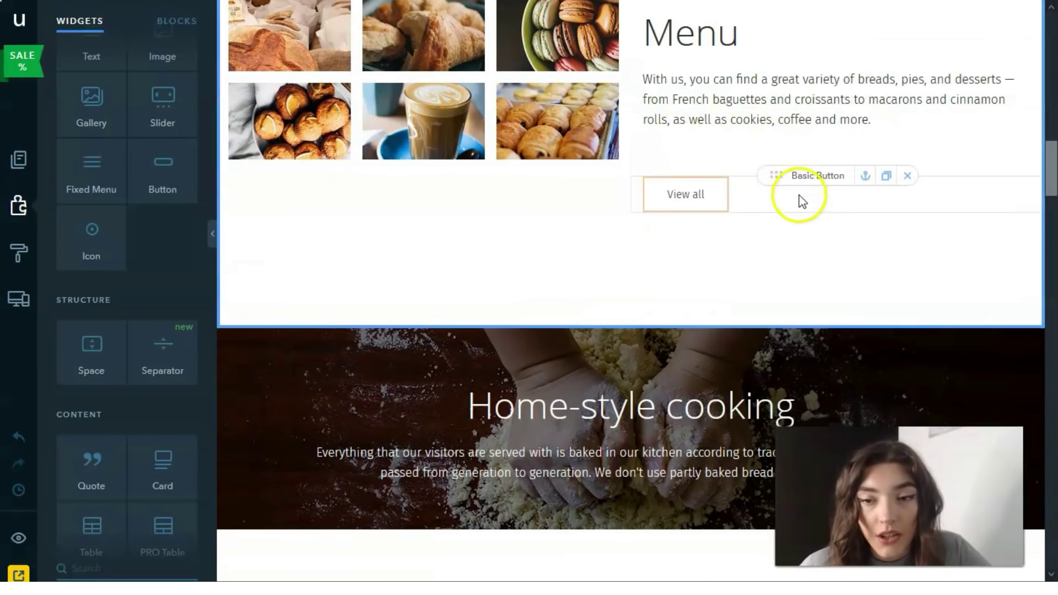
# - Look through the Home page from the Home-style cooking block down to the contact map and footer, and return to the welcome block
pyautogui.scroll(-7, 805, 201)
pyautogui.scroll(-7, 809, 205)
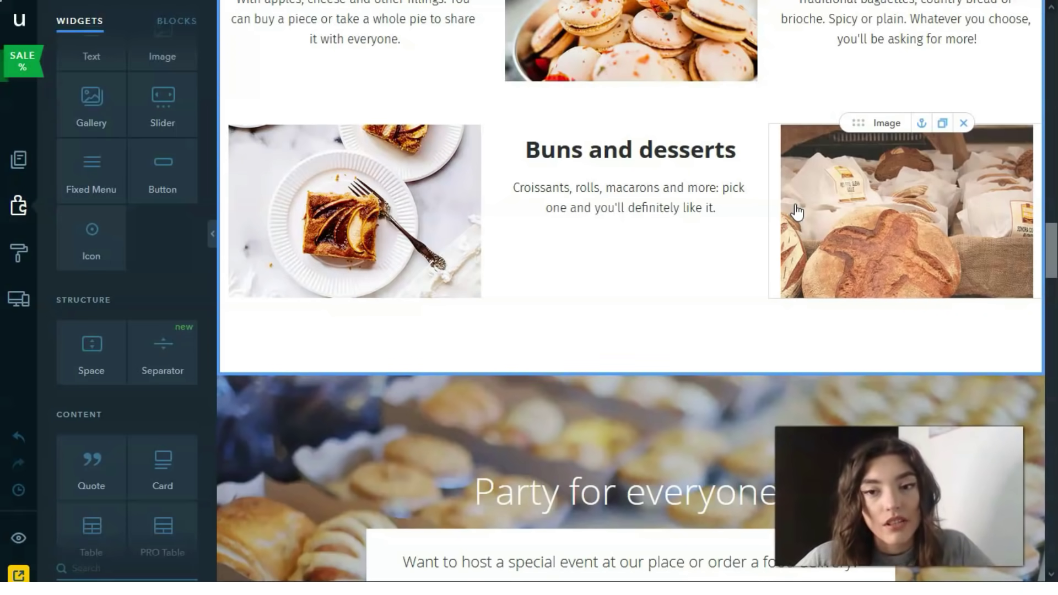
pyautogui.scroll(-20, 796, 212)
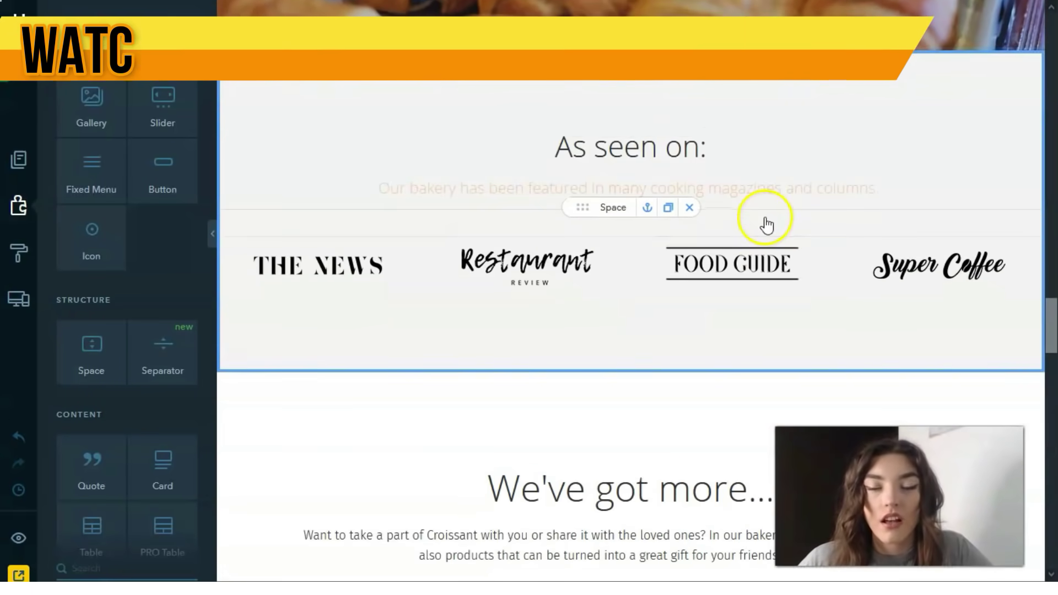
pyautogui.scroll(3, 766, 223)
pyautogui.scroll(-15, 755, 224)
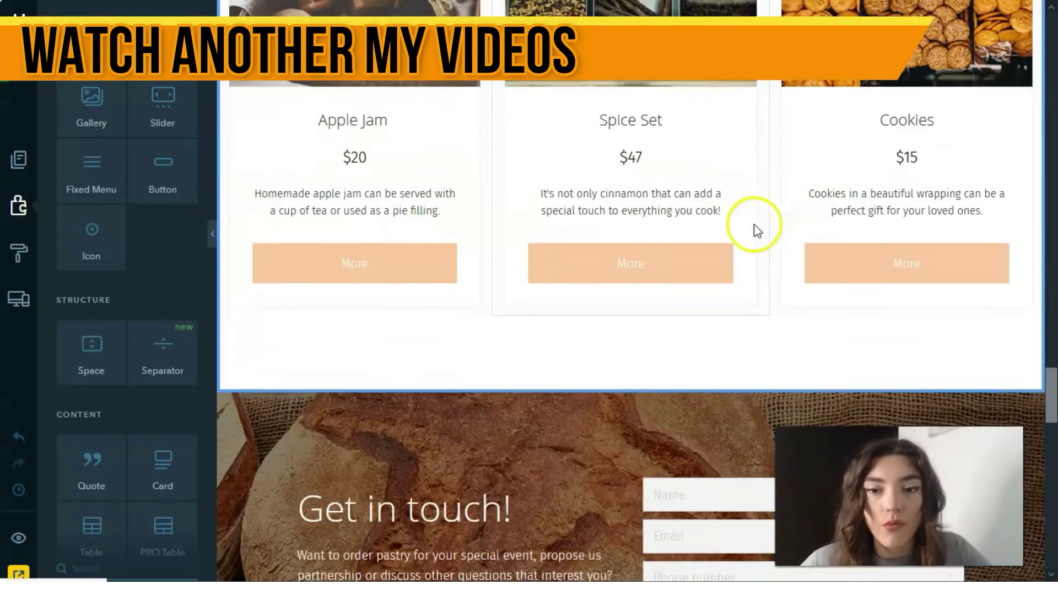
pyautogui.scroll(-12, 754, 229)
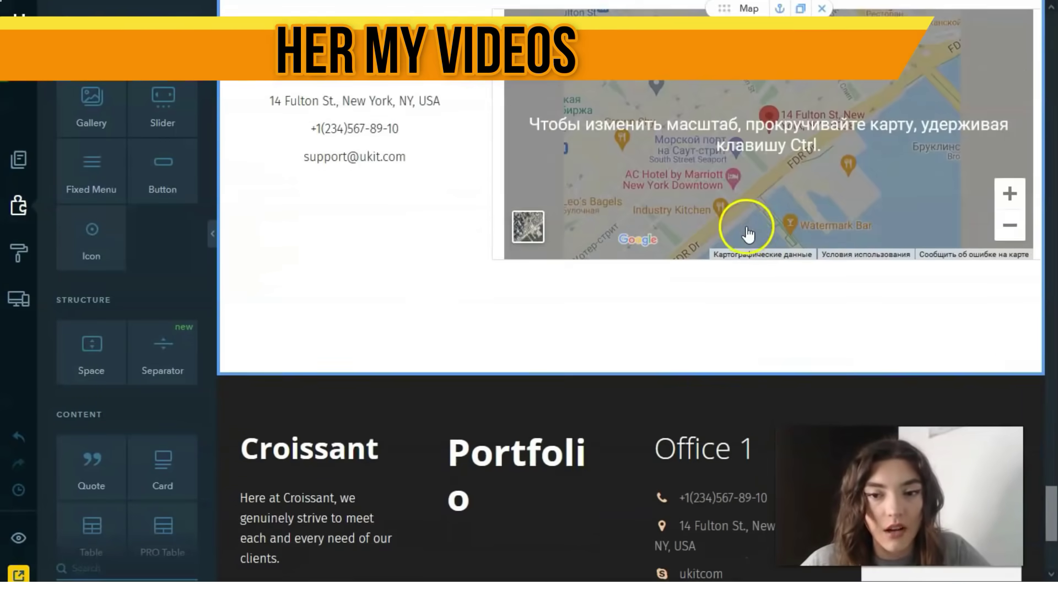
pyautogui.scroll(2, 747, 225)
pyautogui.scroll(-2, 747, 225)
pyautogui.scroll(10, 747, 225)
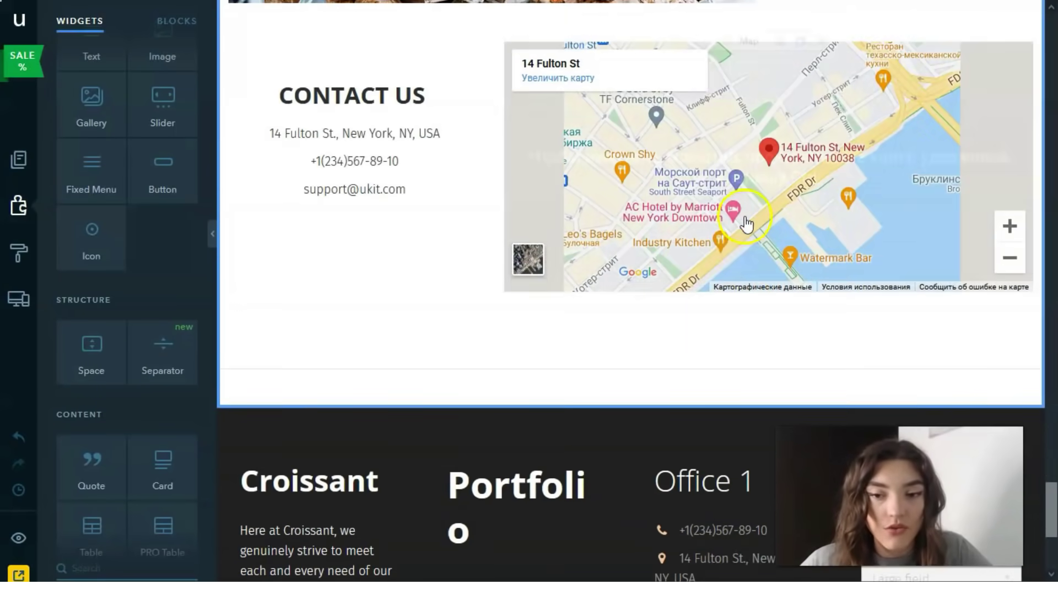
pyautogui.scroll(15, 747, 223)
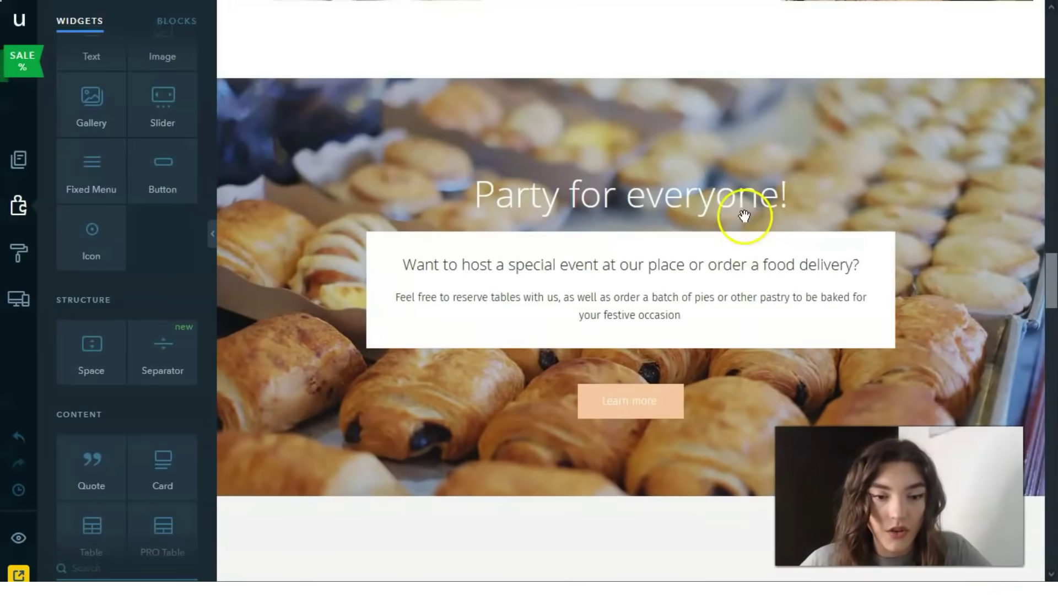
pyautogui.scroll(15, 747, 220)
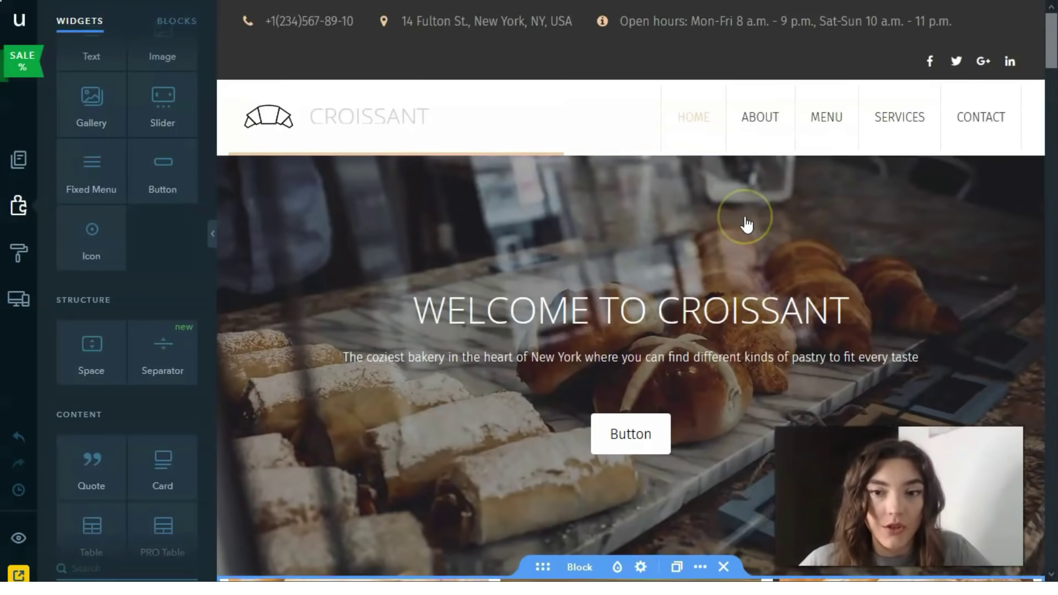
# - Review the Home page blocks from Menu through Home-style cooking and As seen on to the We've got more product cards
pyautogui.scroll(-10, 747, 224)
pyautogui.scroll(5, 743, 222)
pyautogui.moveTo(676, 298)
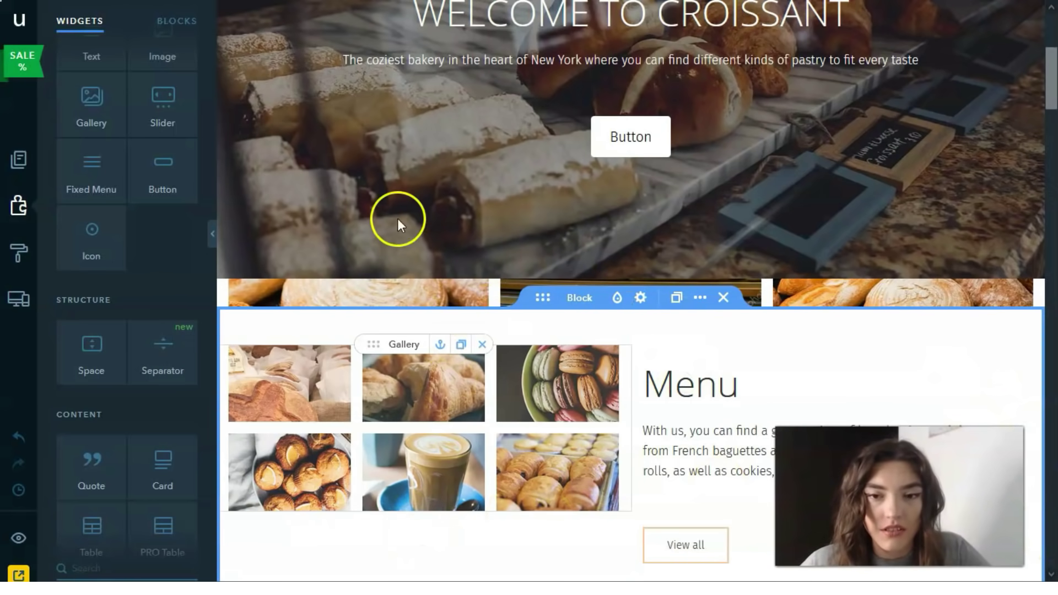
pyautogui.scroll(-5, 739, 472)
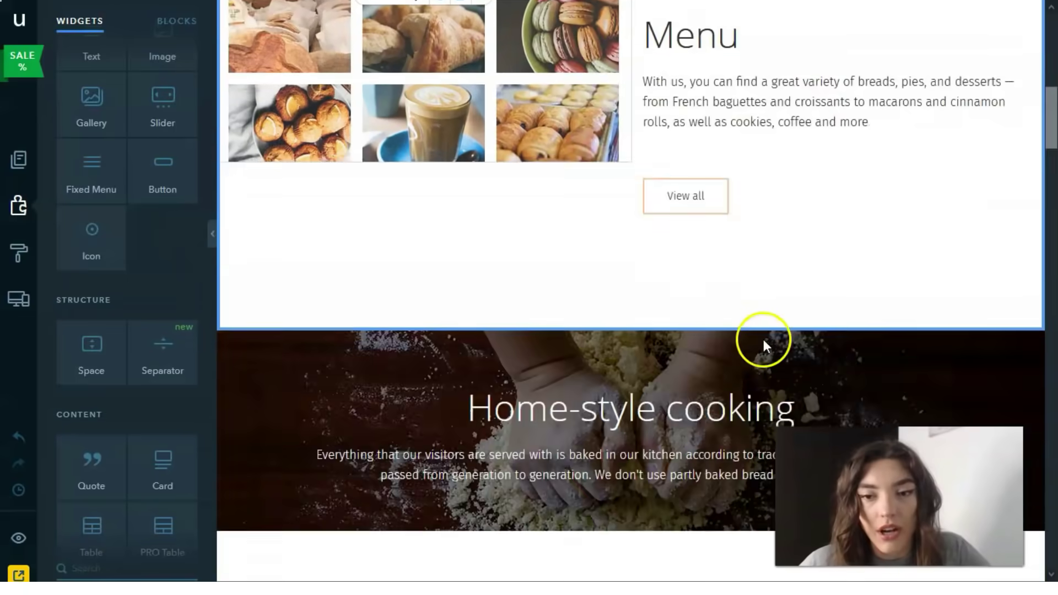
pyautogui.scroll(6, 761, 342)
pyautogui.scroll(-5, 689, 300)
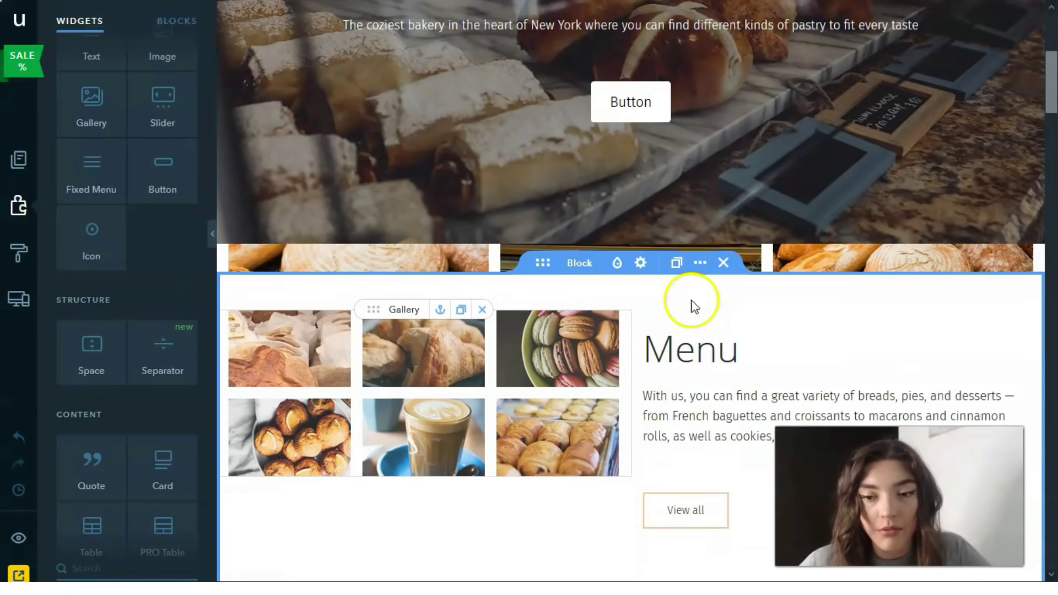
pyautogui.scroll(-12, 606, 187)
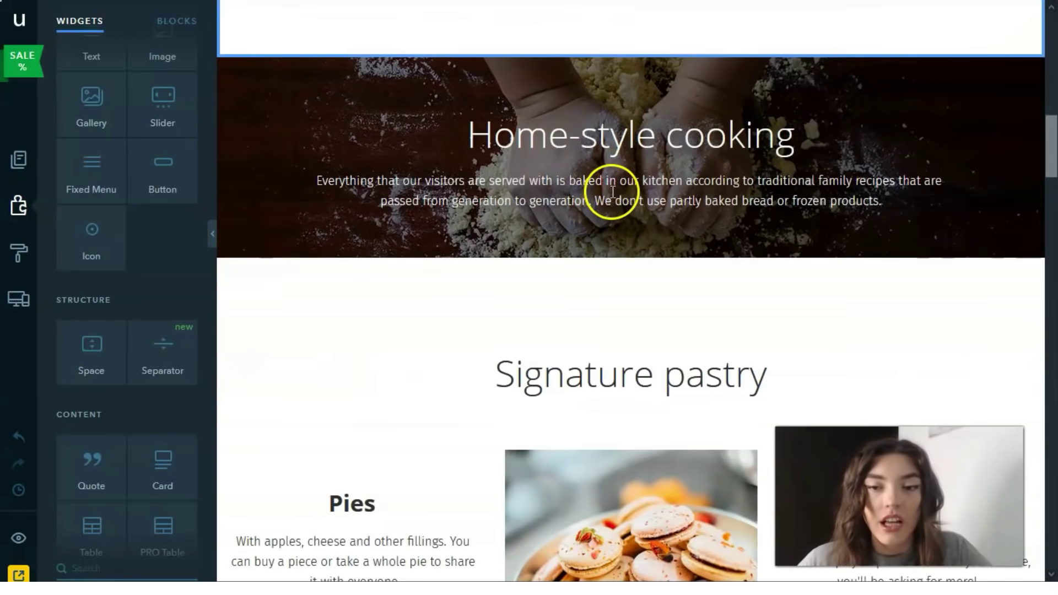
pyautogui.scroll(-15, 628, 193)
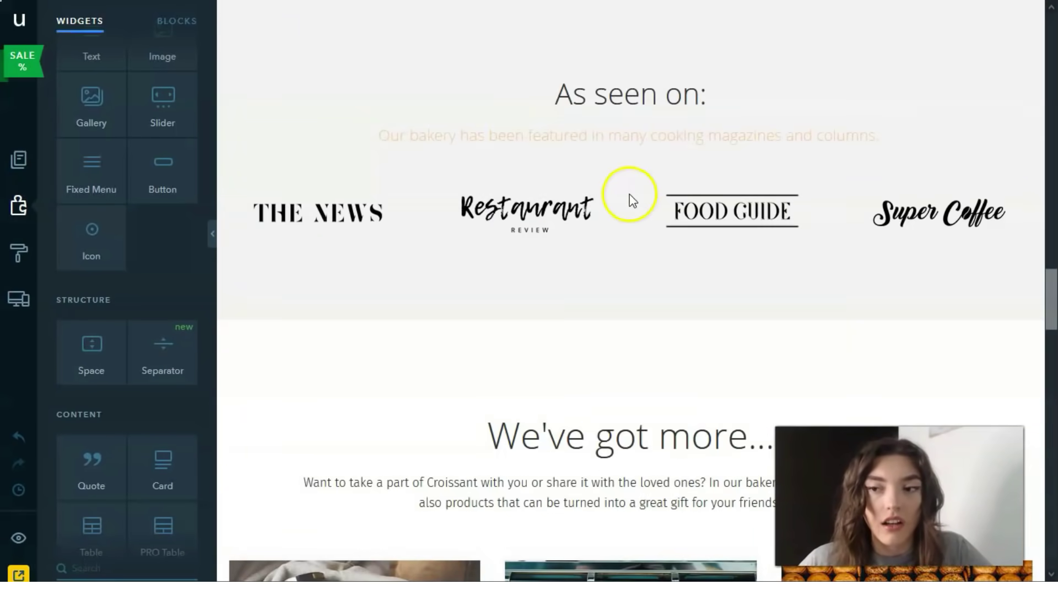
pyautogui.scroll(10, 618, 209)
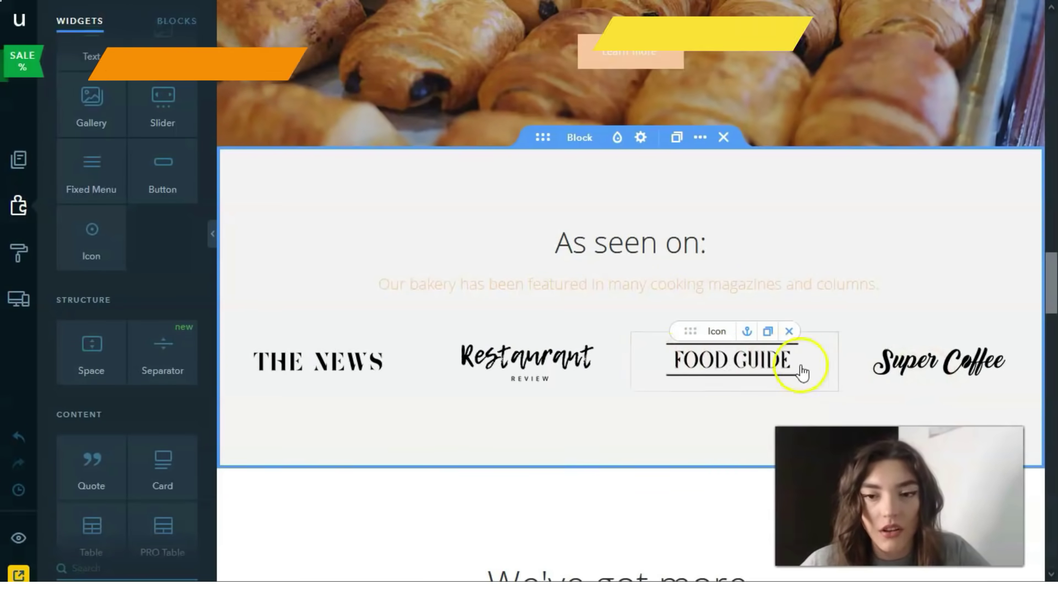
pyautogui.scroll(-2, 688, 371)
pyautogui.scroll(-20, 670, 260)
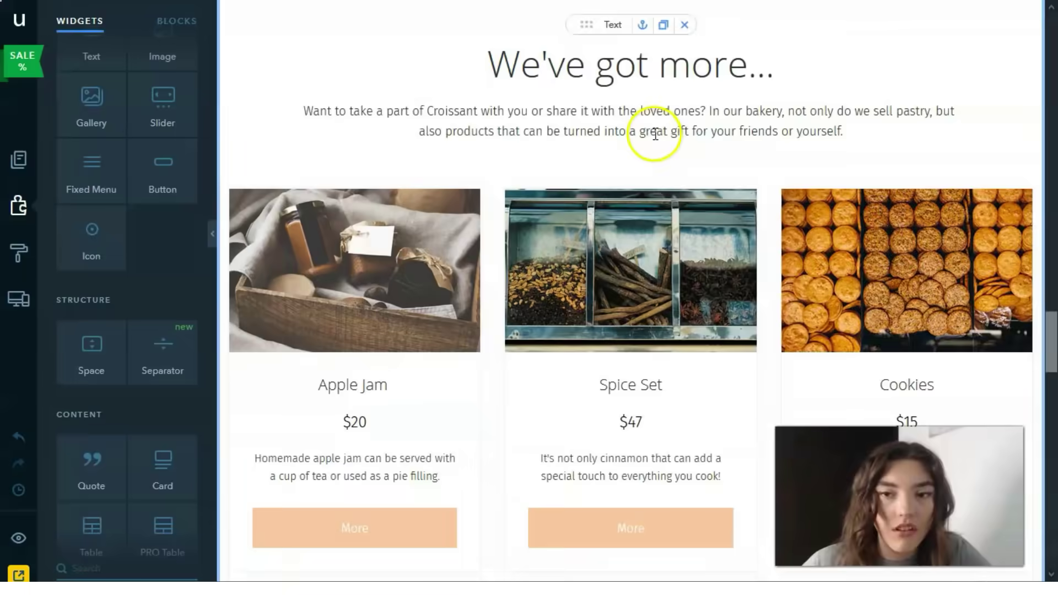
pyautogui.scroll(-5, 663, 188)
pyautogui.scroll(20, 663, 185)
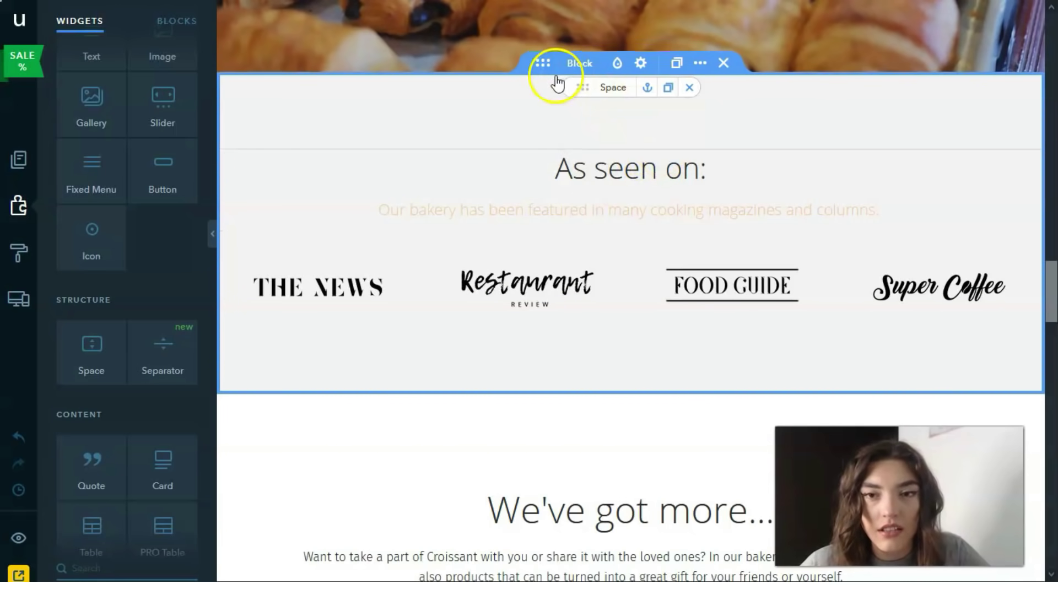
# - View the As seen on block's additional options and the height setting of the space below its logos, leaving both without changes
pyautogui.click(697, 65)
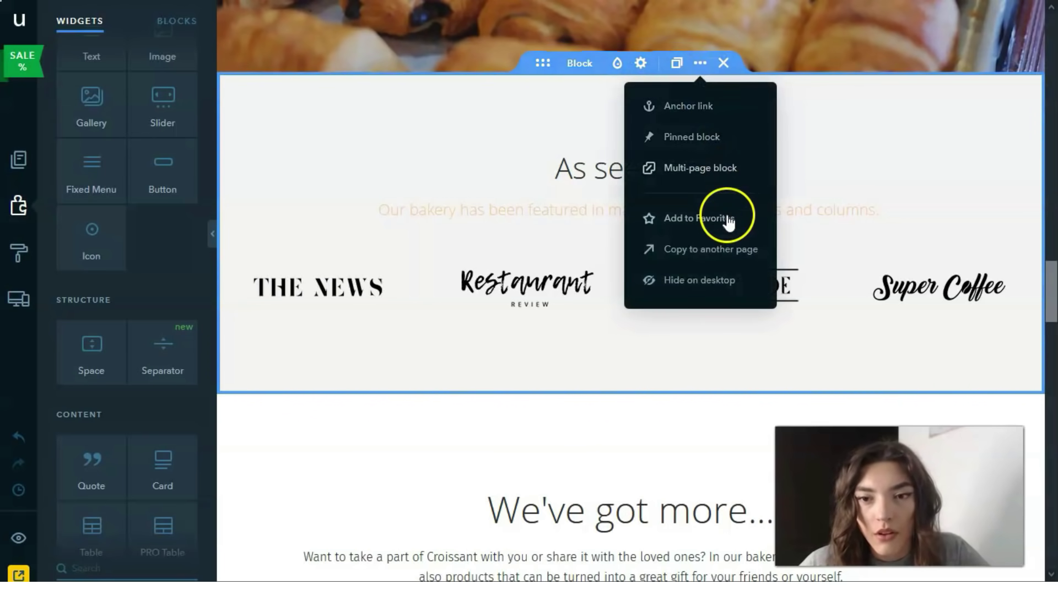
pyautogui.click(479, 524)
pyautogui.moveTo(1034, 84); pyautogui.dragTo(1034, 331)
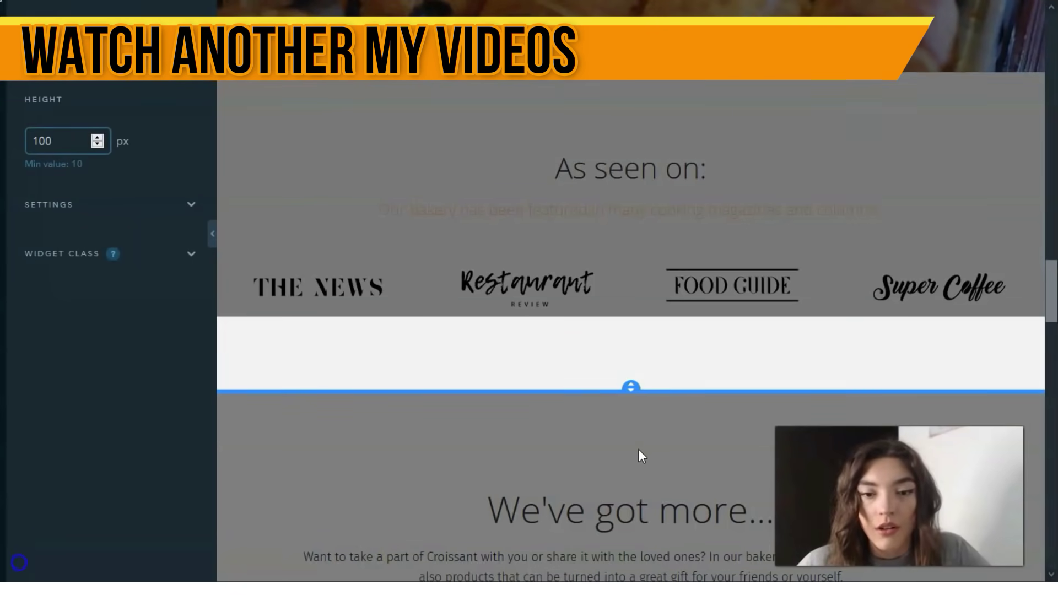
pyautogui.click(639, 449)
# - Examine the product cards, the open hours and contact sections with the map, and the footer's text, gallery, contact and form columns
pyautogui.scroll(-6, 720, 437)
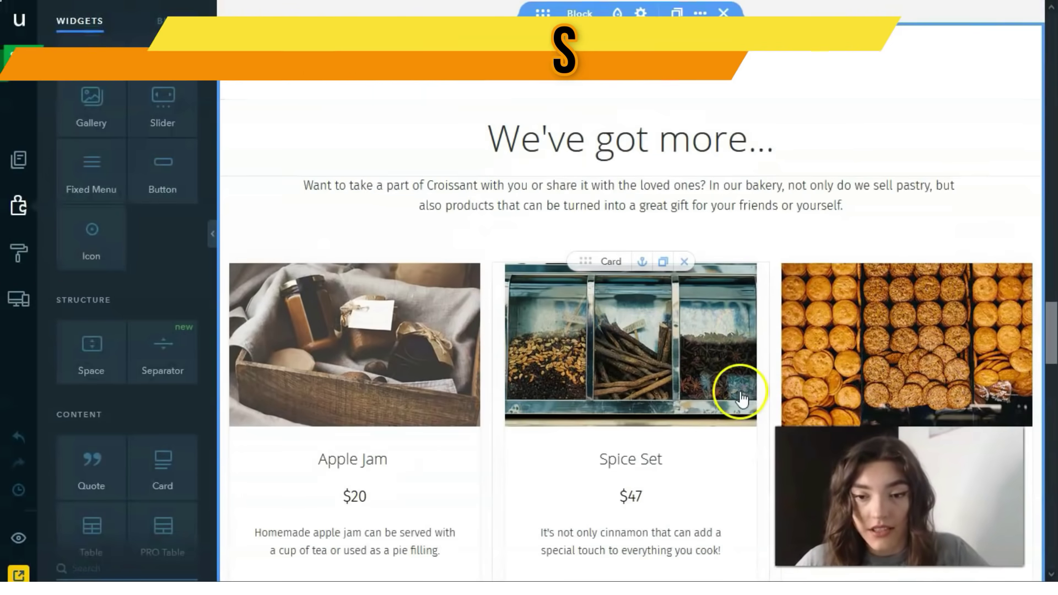
pyautogui.scroll(-15, 656, 236)
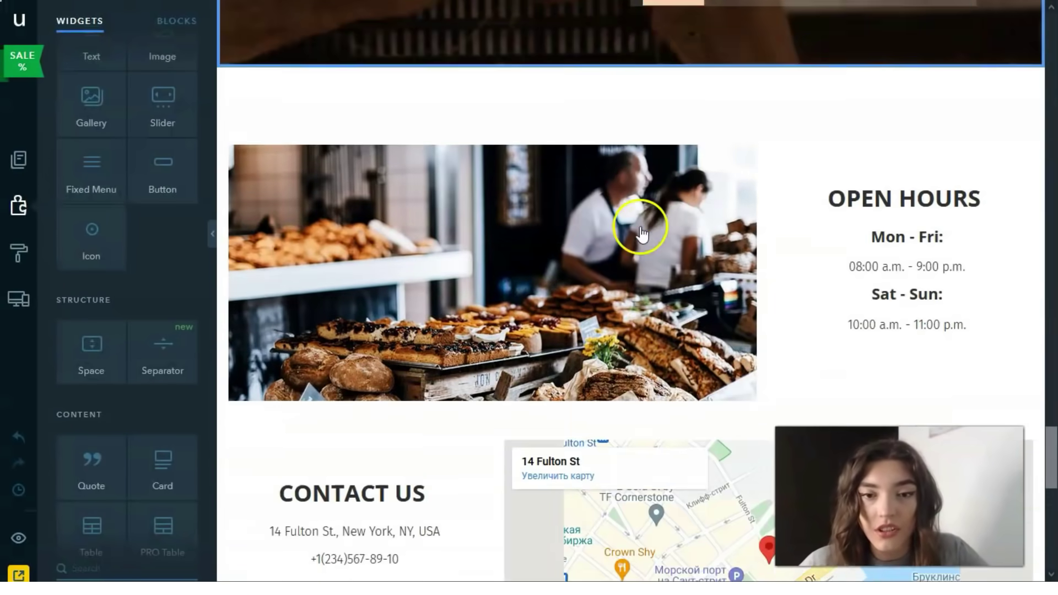
pyautogui.scroll(6, 642, 235)
pyautogui.scroll(-8, 716, 272)
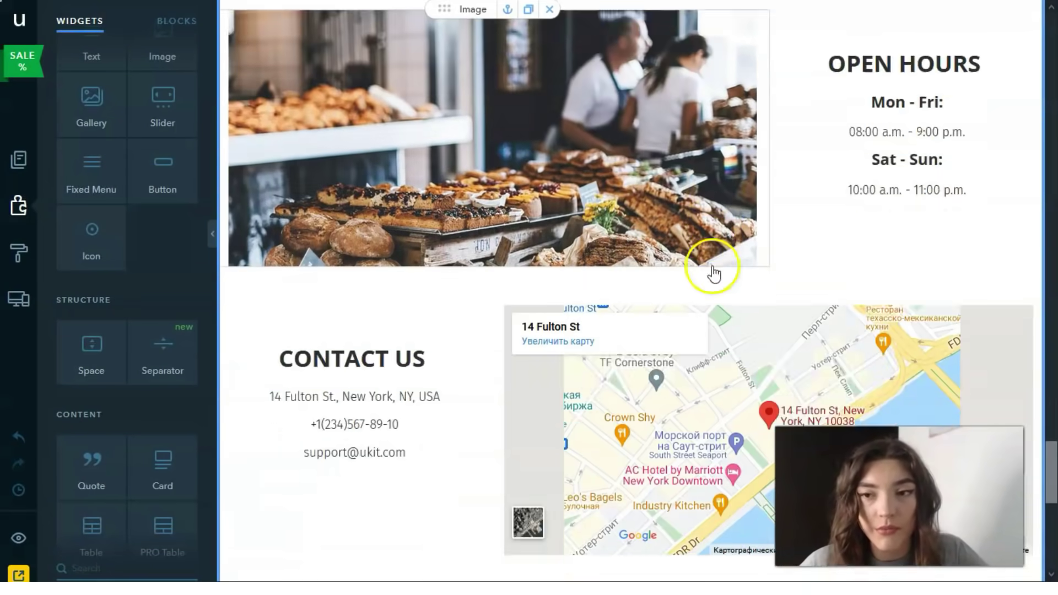
pyautogui.scroll(-6, 708, 265)
pyautogui.scroll(4, 371, 321)
pyautogui.scroll(-5, 353, 339)
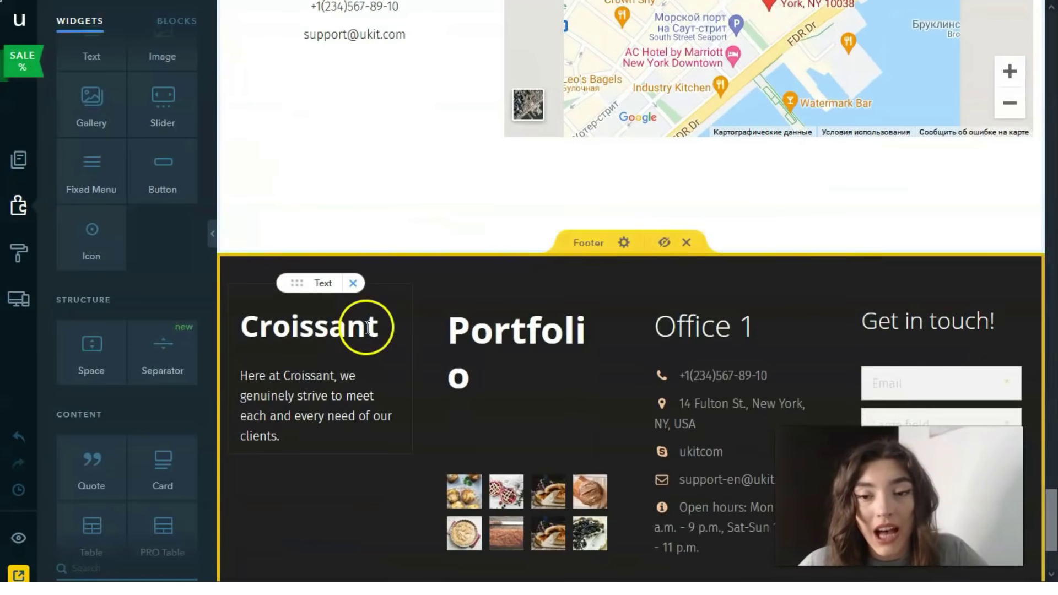
pyautogui.scroll(-3, 368, 327)
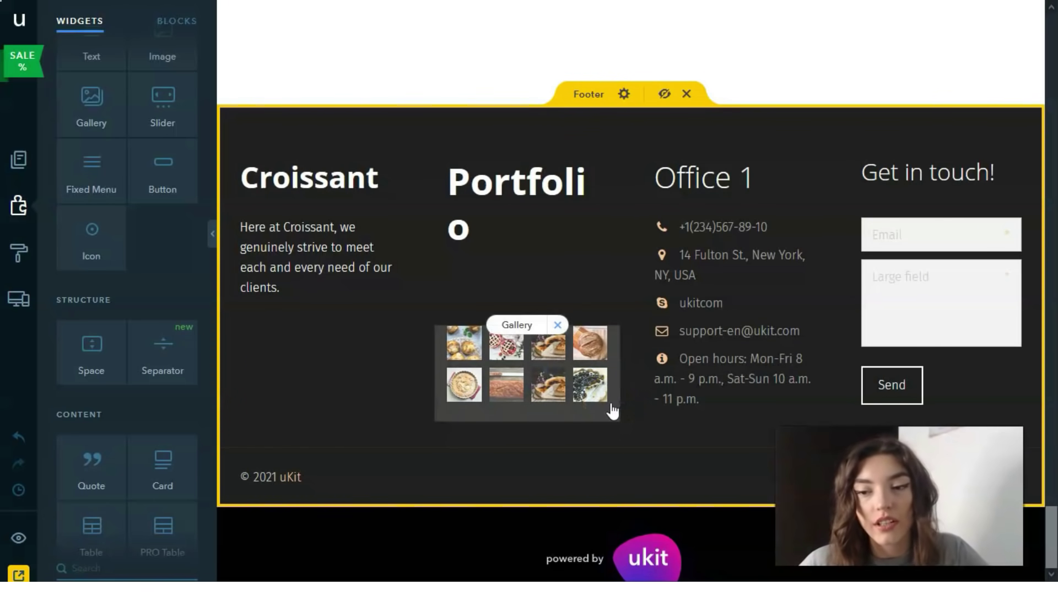
pyautogui.scroll(5, 662, 424)
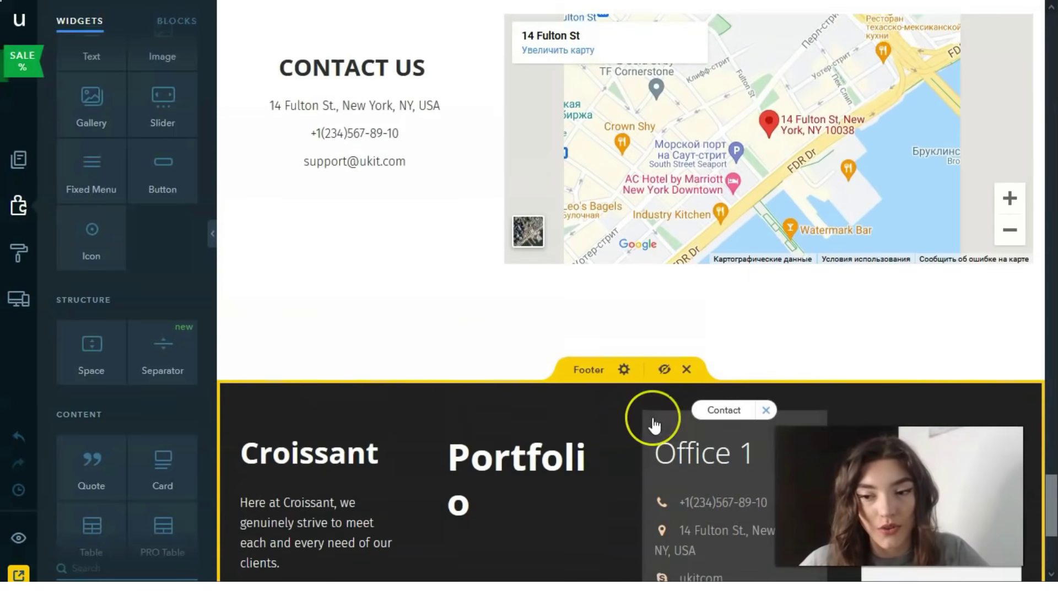
pyautogui.scroll(4, 654, 424)
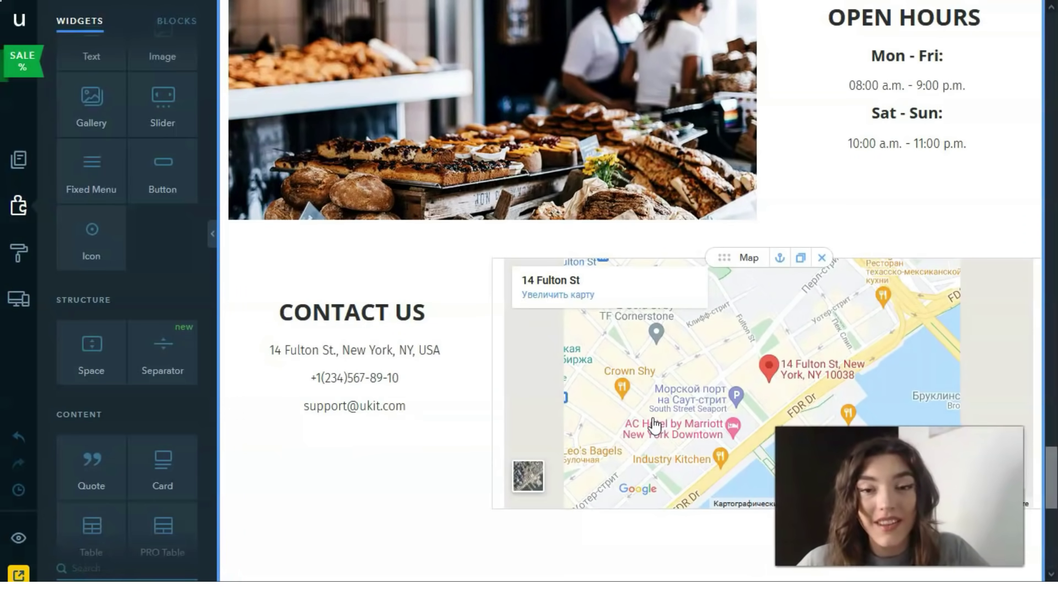